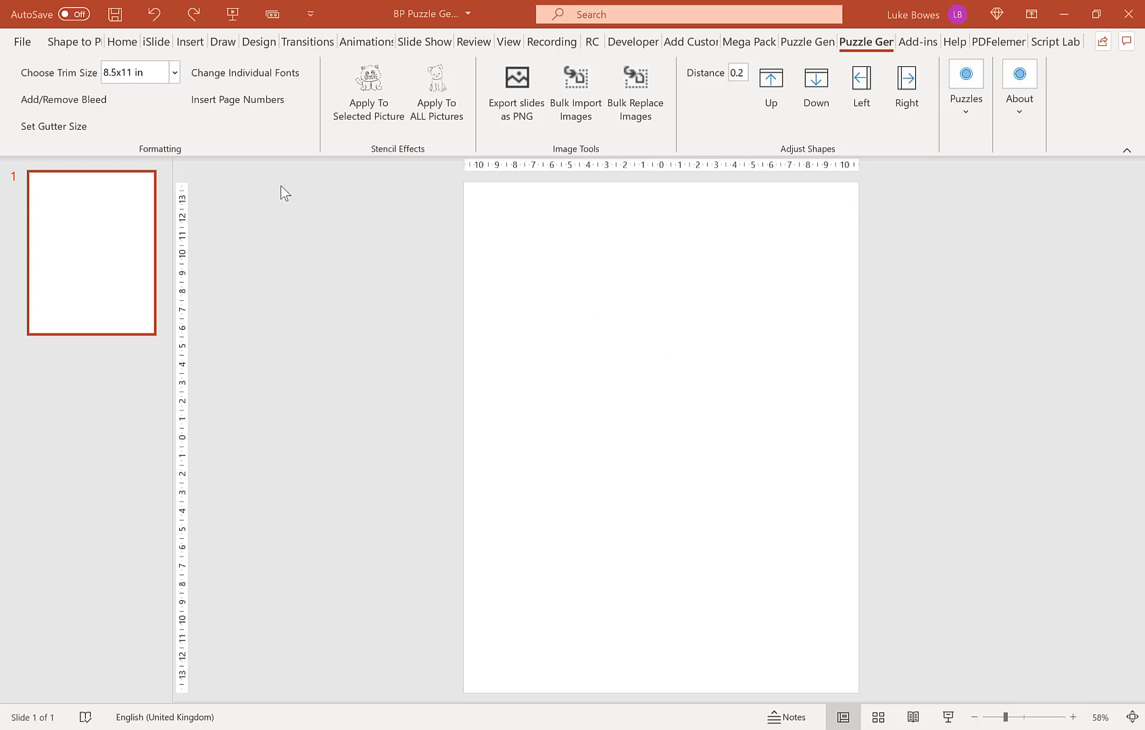
# Choose 8.5x11 in from the Puzzle Gen trim size list.
pyautogui.click(174, 72)
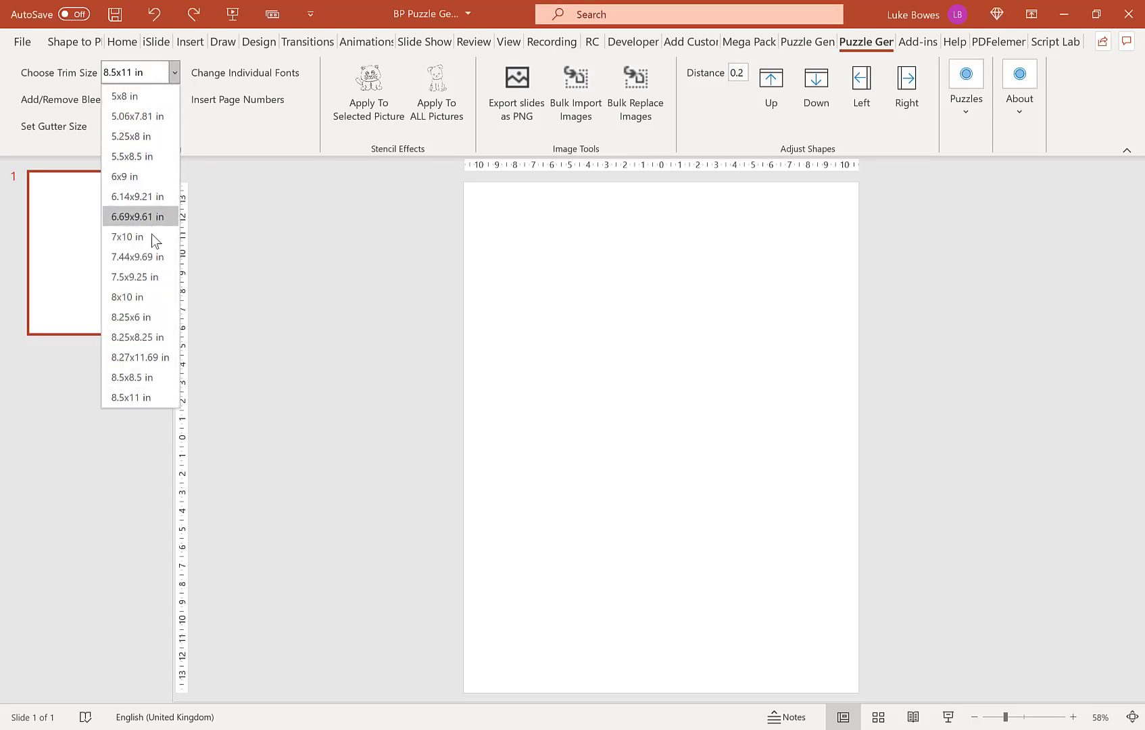
pyautogui.click(143, 397)
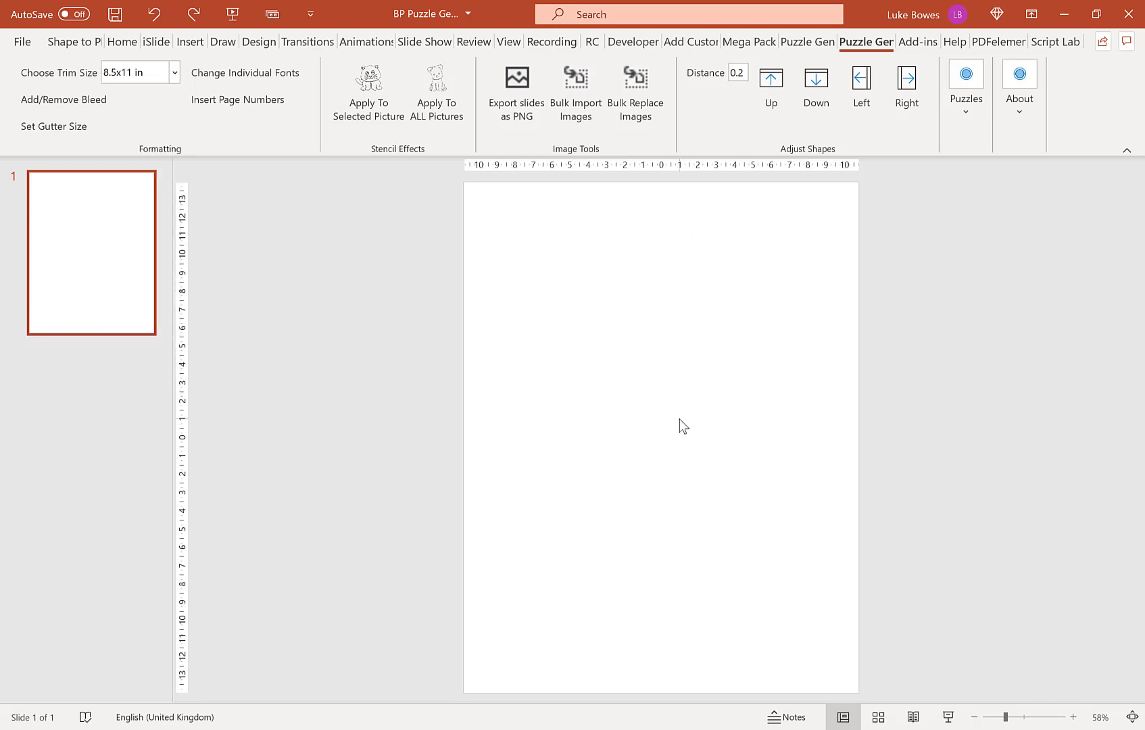
# Launch the Mine Finder generator from Puzzles and scroll through its game explanation text.
pyautogui.click(977, 109)
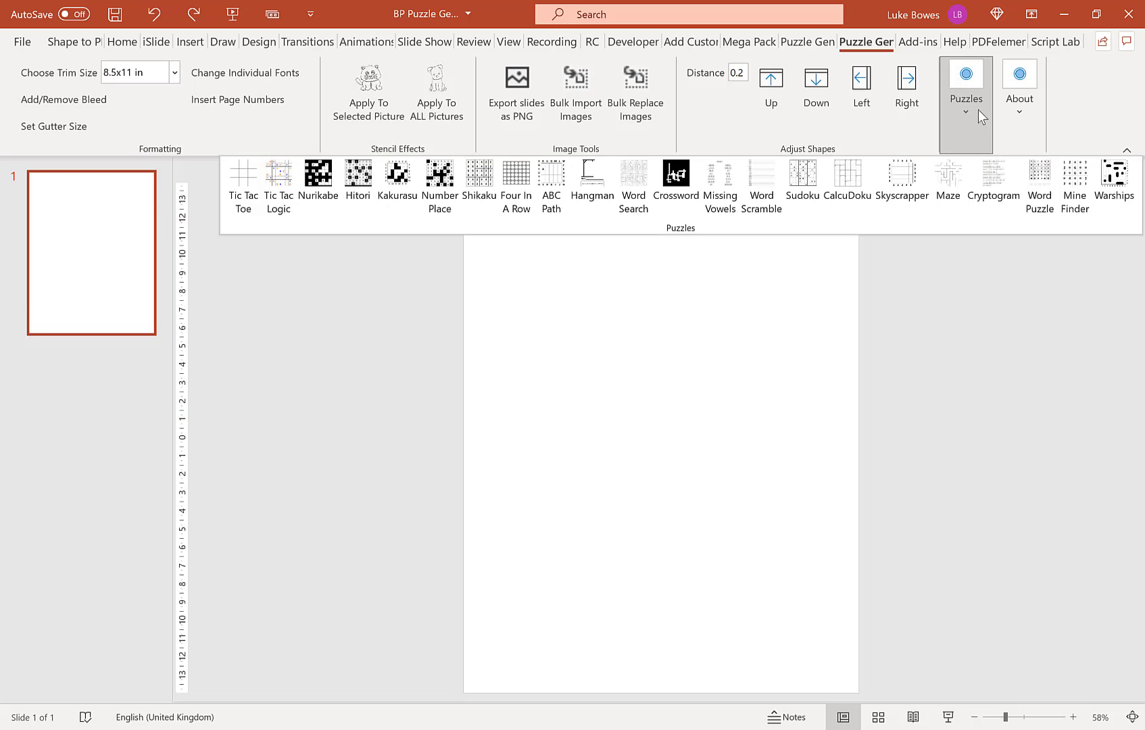
pyautogui.click(1074, 205)
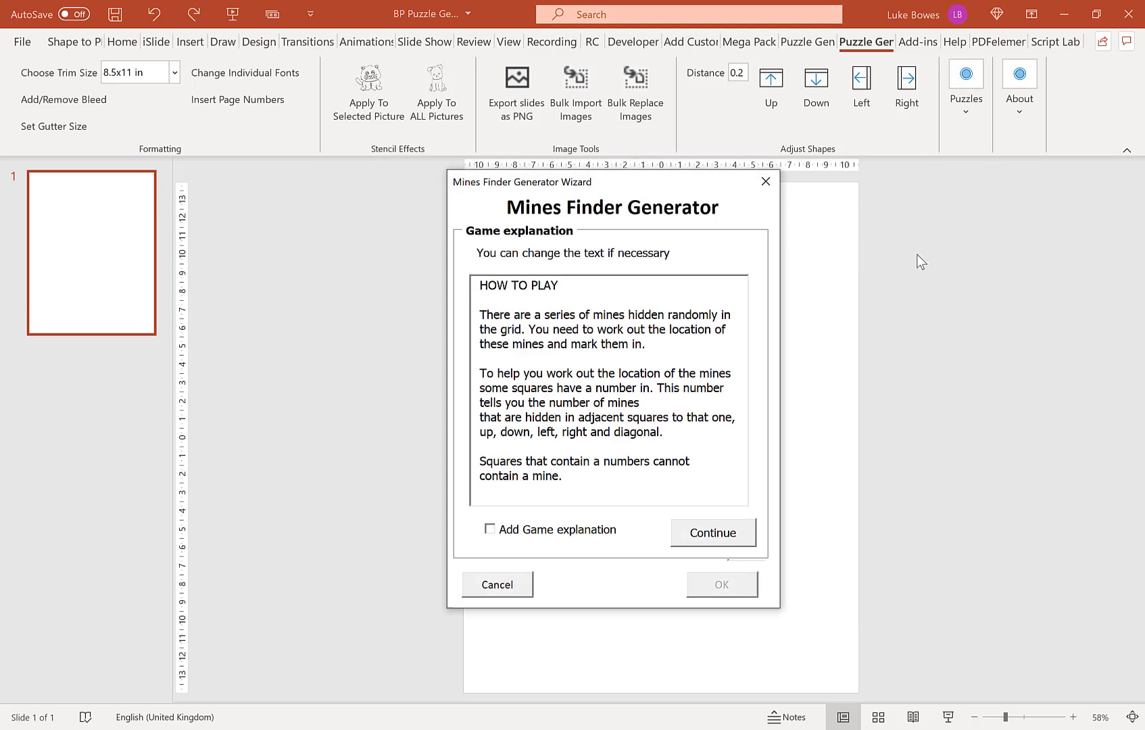
pyautogui.scroll(-1, 558, 315)
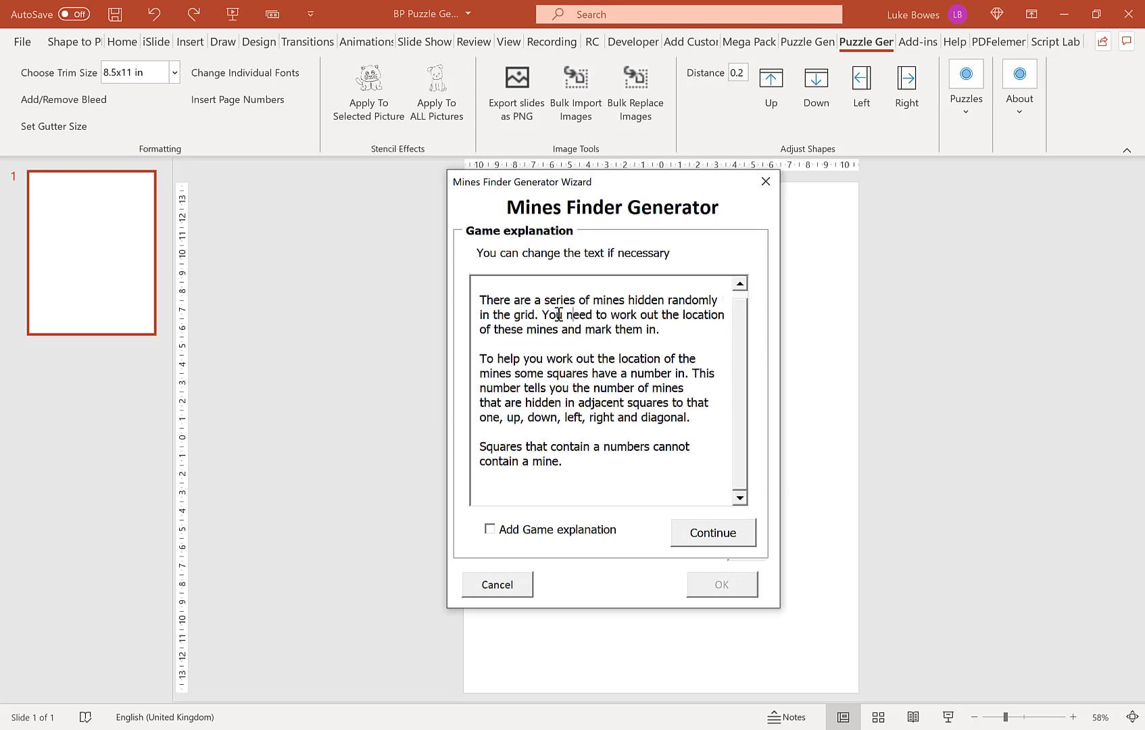
pyautogui.moveTo(736, 335)
pyautogui.mouseDown()
pyautogui.moveTo(739, 287)
pyautogui.moveTo(739, 445)
pyautogui.moveTo(741, 287)
pyautogui.moveTo(738, 347)
pyautogui.moveTo(738, 325)
pyautogui.mouseUp()
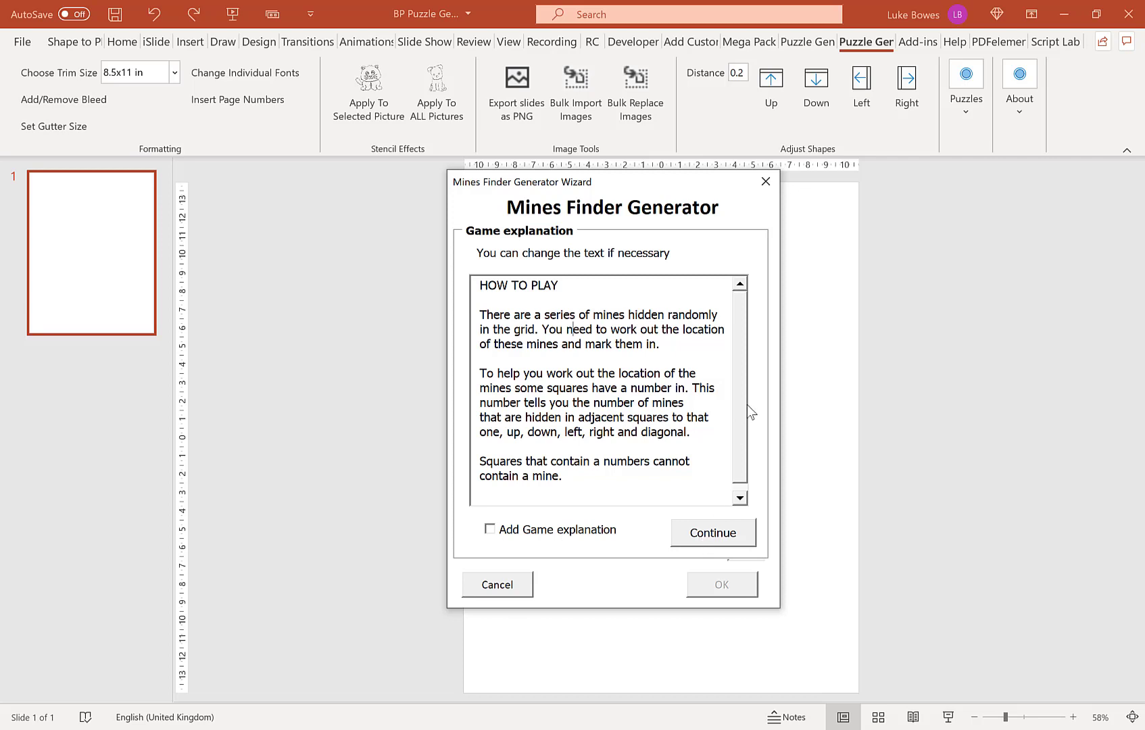
pyautogui.scroll(-1, 747, 404)
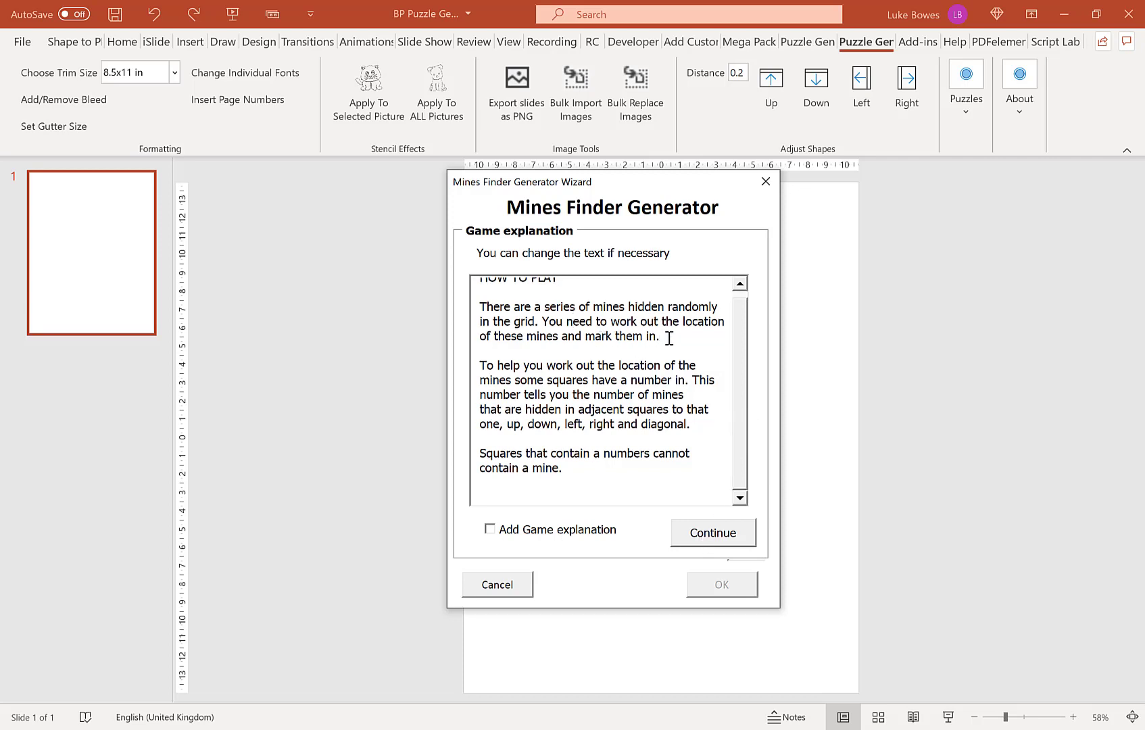
pyautogui.scroll(1, 739, 299)
pyautogui.scroll(-1, 739, 299)
pyautogui.scroll(1, 743, 305)
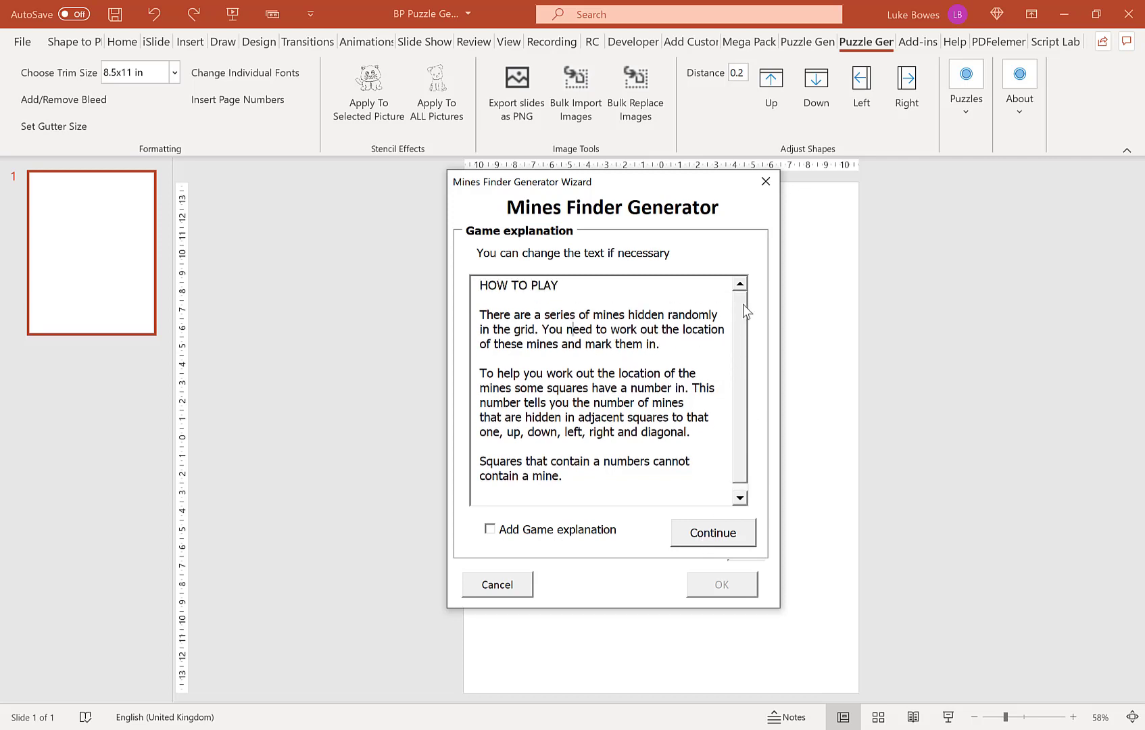
# Set the Headers Font Features colour to dark grey.
pyautogui.click(725, 536)
pyautogui.click(689, 310)
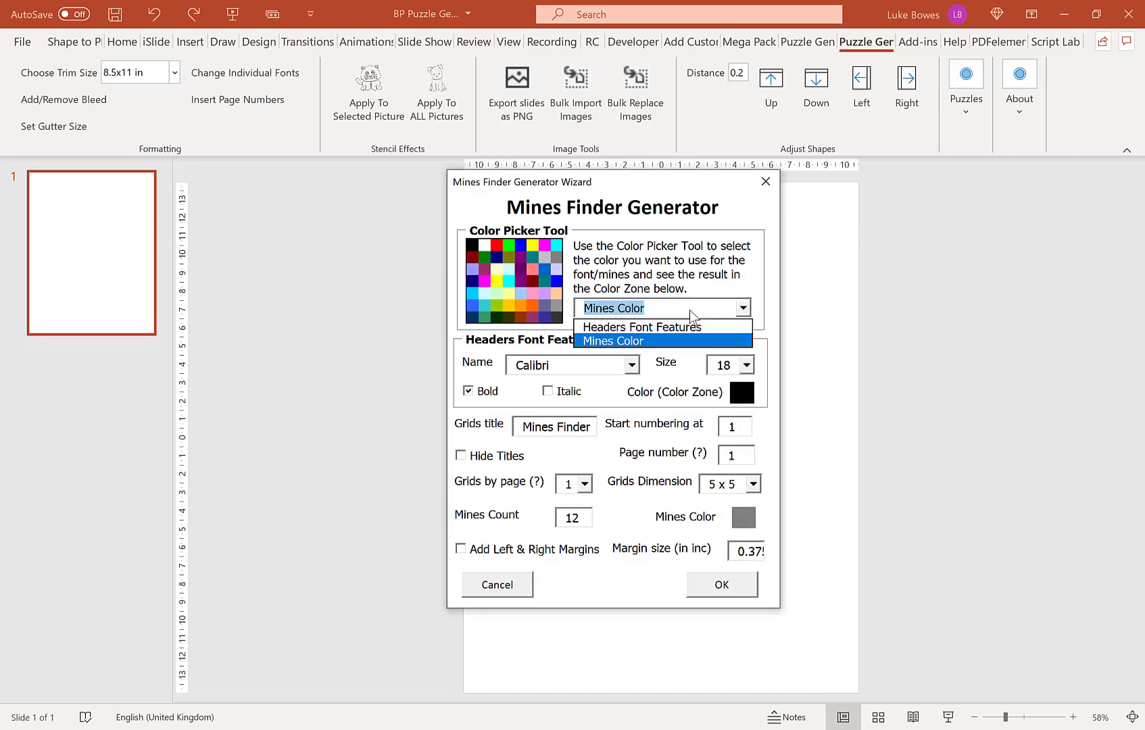
pyautogui.click(690, 310)
pyautogui.click(689, 310)
pyautogui.click(653, 327)
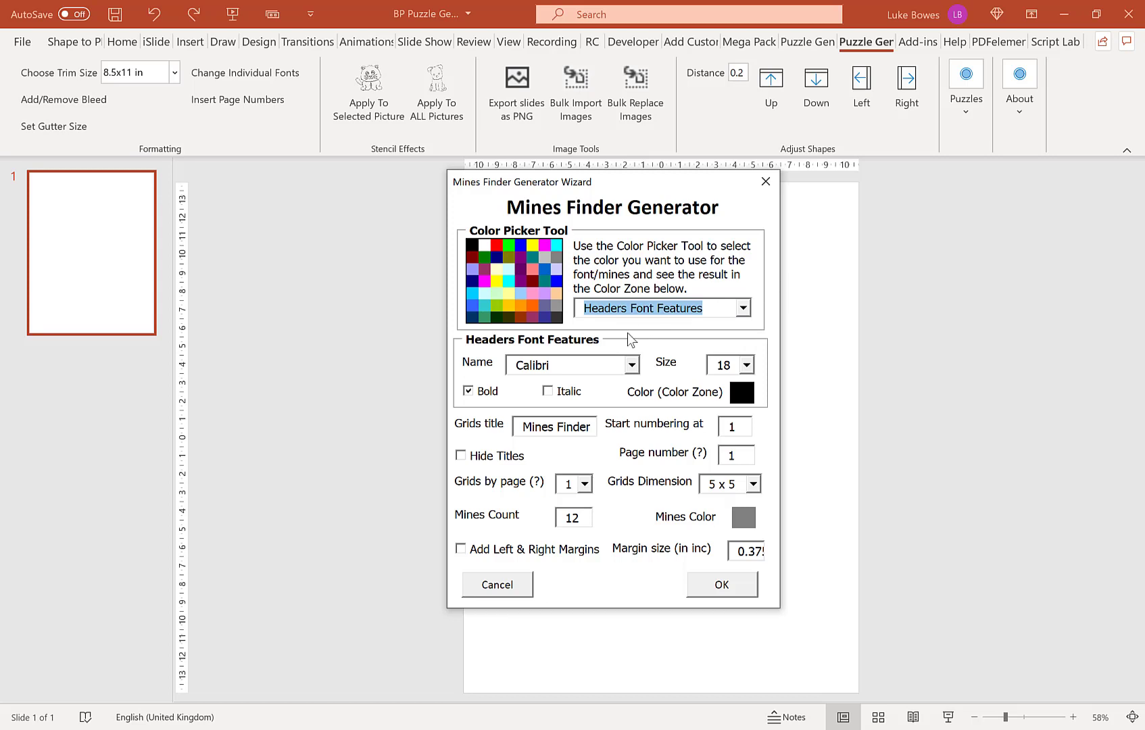
pyautogui.click(556, 317)
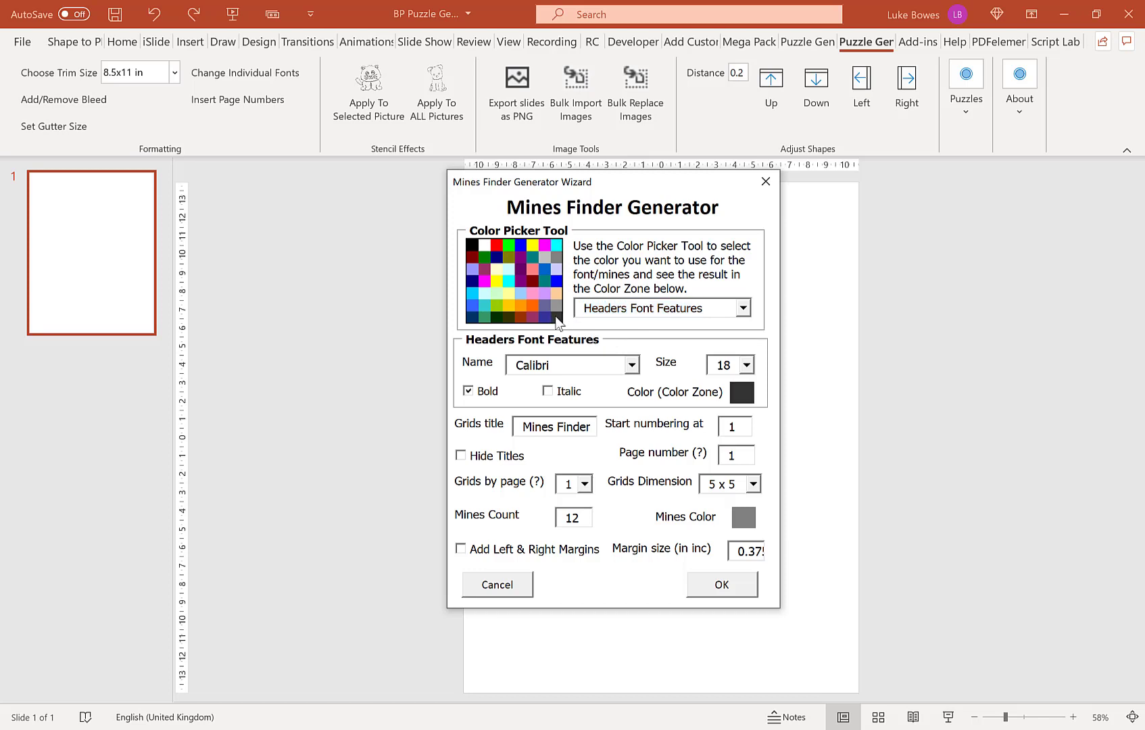
# Set the Mines Color to a lighter grey.
pyautogui.click(632, 309)
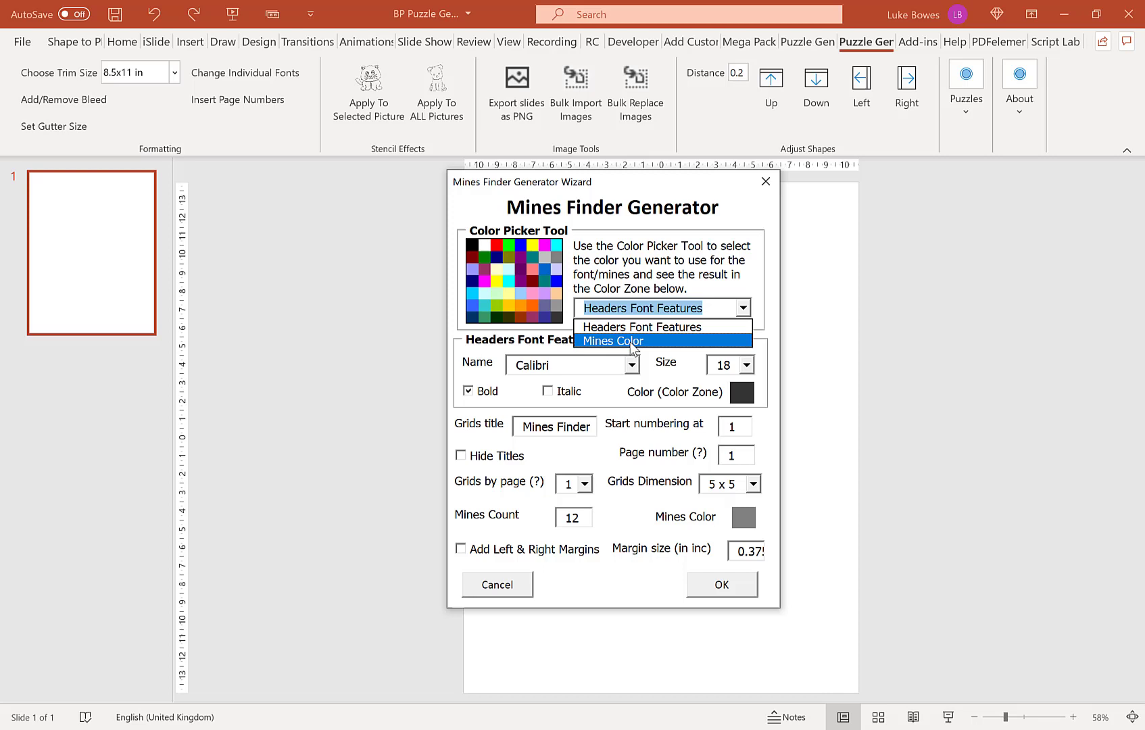
pyautogui.click(630, 341)
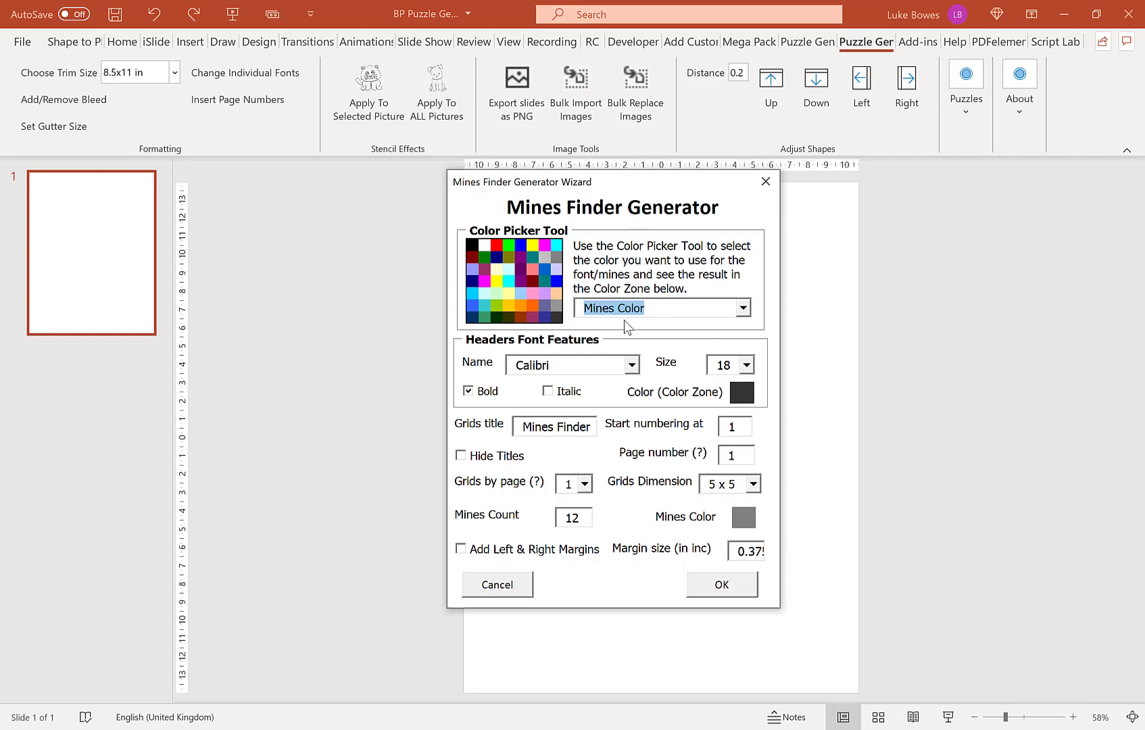
pyautogui.click(556, 304)
pyautogui.click(562, 343)
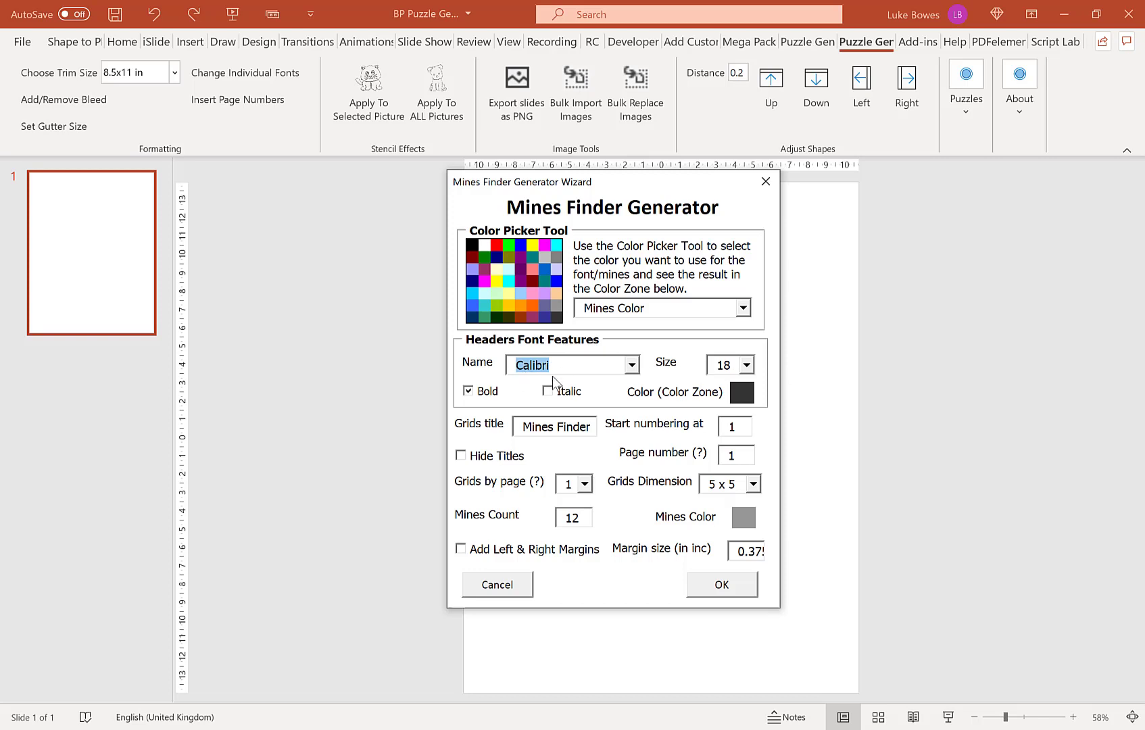
pyautogui.moveTo(577, 184); pyautogui.dragTo(576, 156)
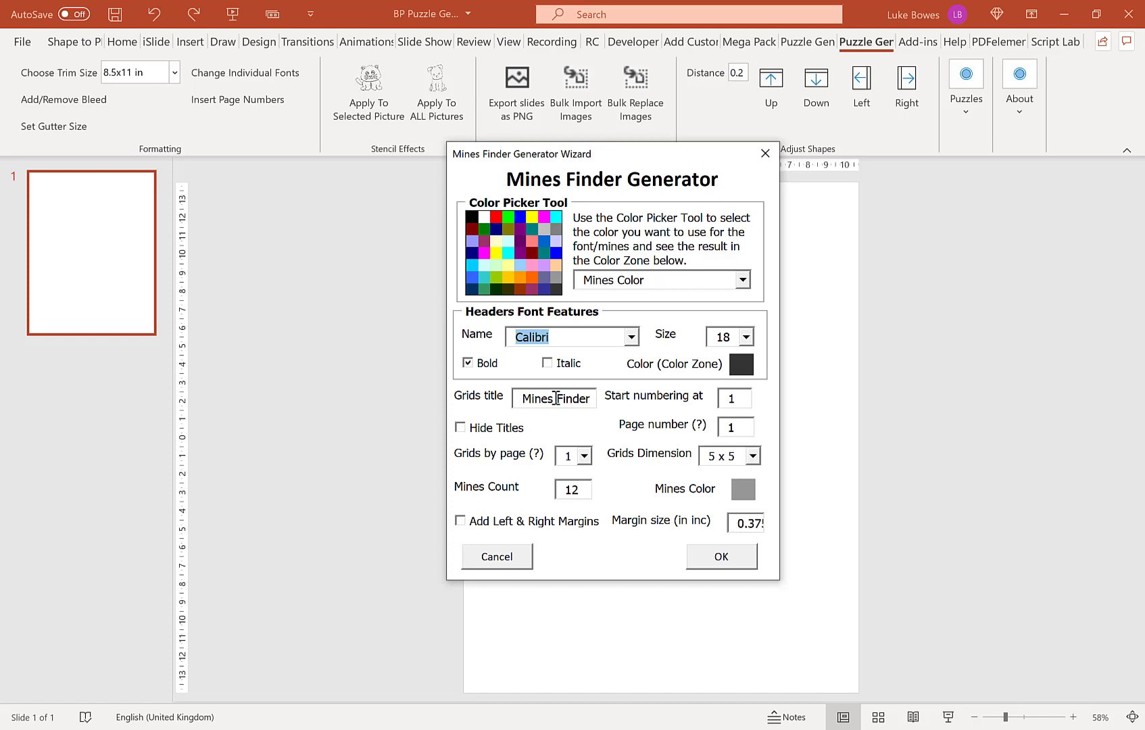
pyautogui.moveTo(590, 398); pyautogui.dragTo(495, 398)
pyautogui.moveTo(588, 398); pyautogui.dragTo(549, 398)
# Set Start numbering at to 1, after briefly trying 21.
pyautogui.click(550, 397)
pyautogui.click(741, 398)
pyautogui.moveTo(741, 398); pyautogui.dragTo(708, 401)
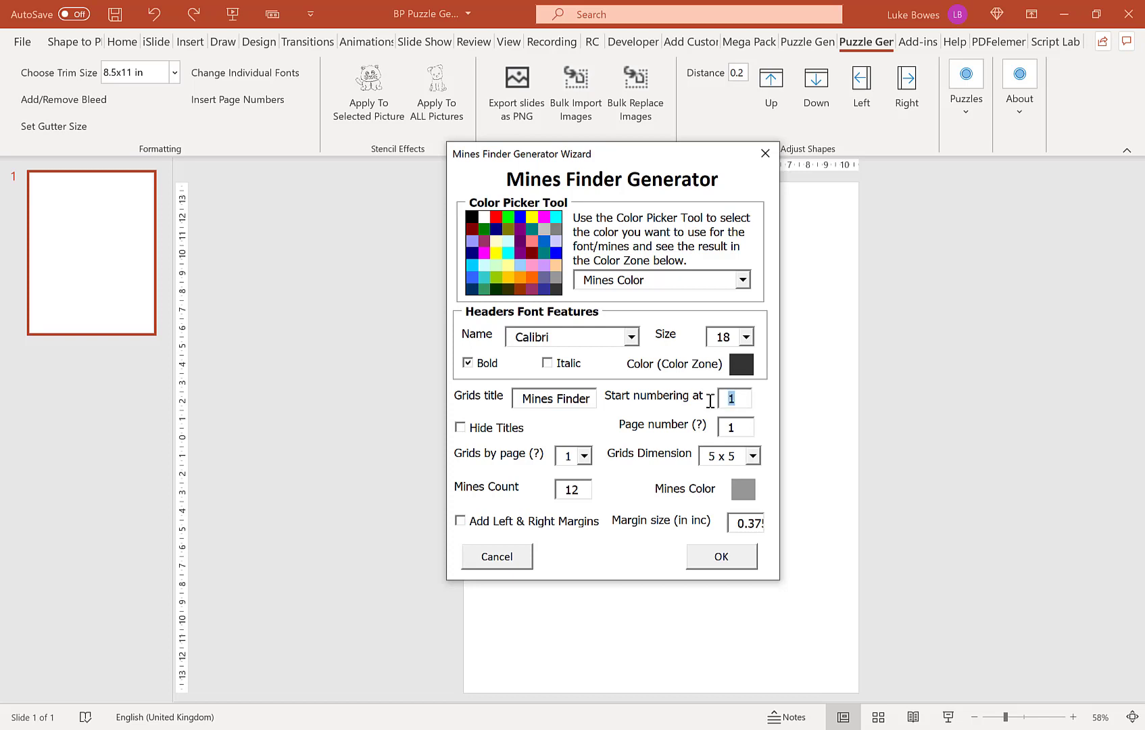
pyautogui.write('21')
pyautogui.moveTo(742, 399); pyautogui.dragTo(665, 398)
pyautogui.press('BackSpace')
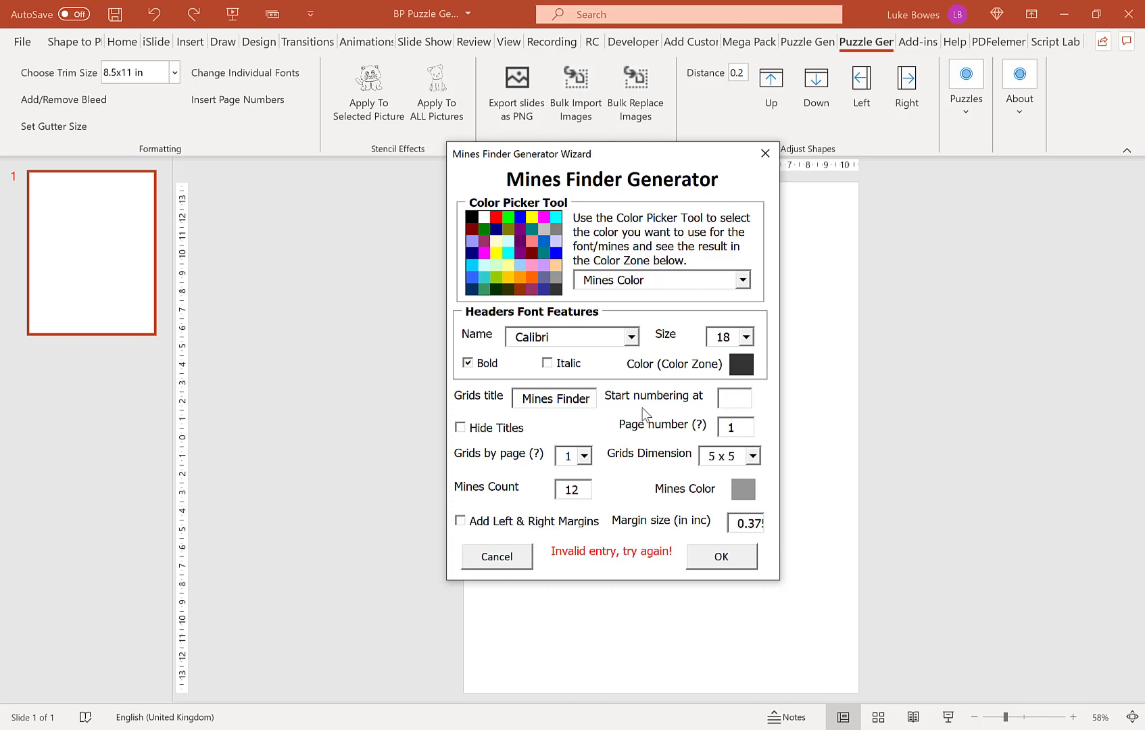
pyautogui.write('1')
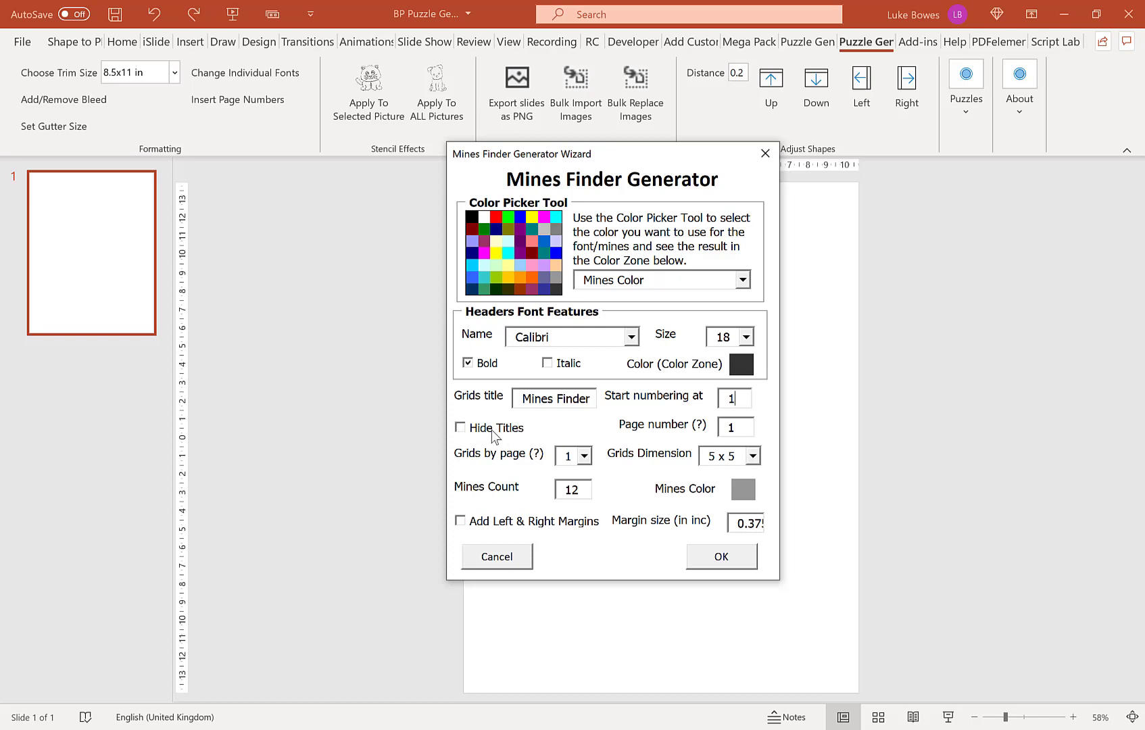
# Change the page number from 1 to 5.
pyautogui.click(736, 429)
pyautogui.moveTo(743, 427); pyautogui.dragTo(689, 433)
pyautogui.write('5')
pyautogui.click(584, 457)
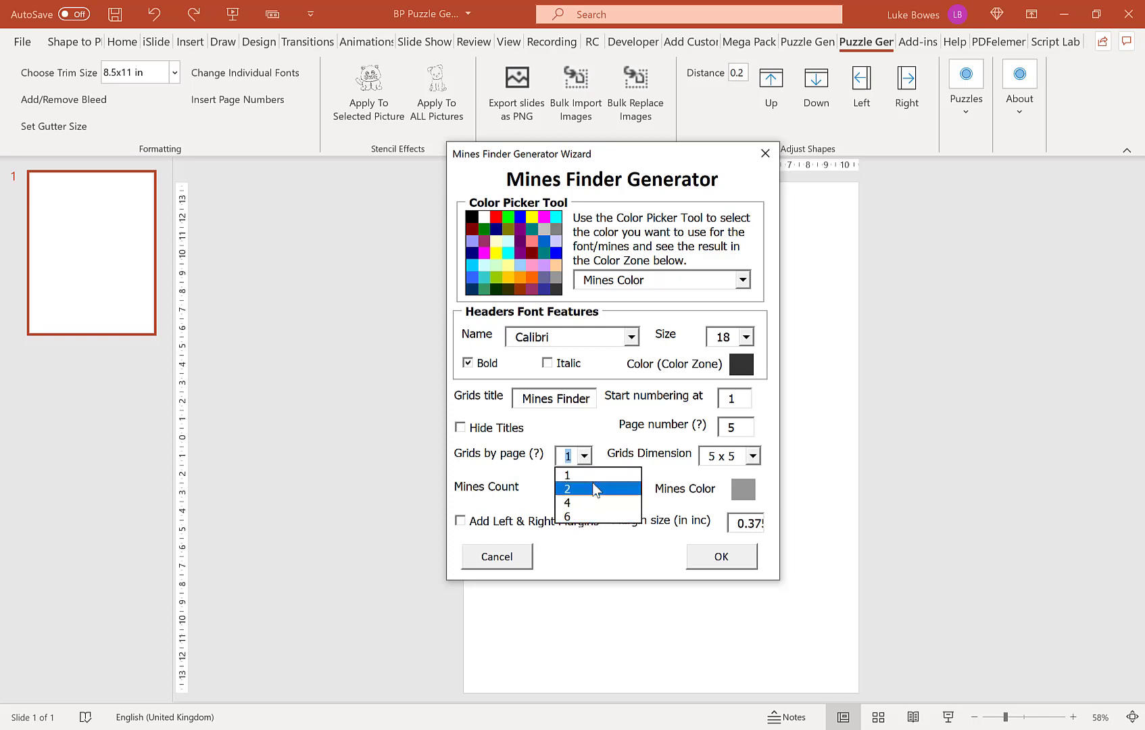
# Put 6 grids per page, keeping 5 x 5 grids and 12 mines.
pyautogui.click(585, 516)
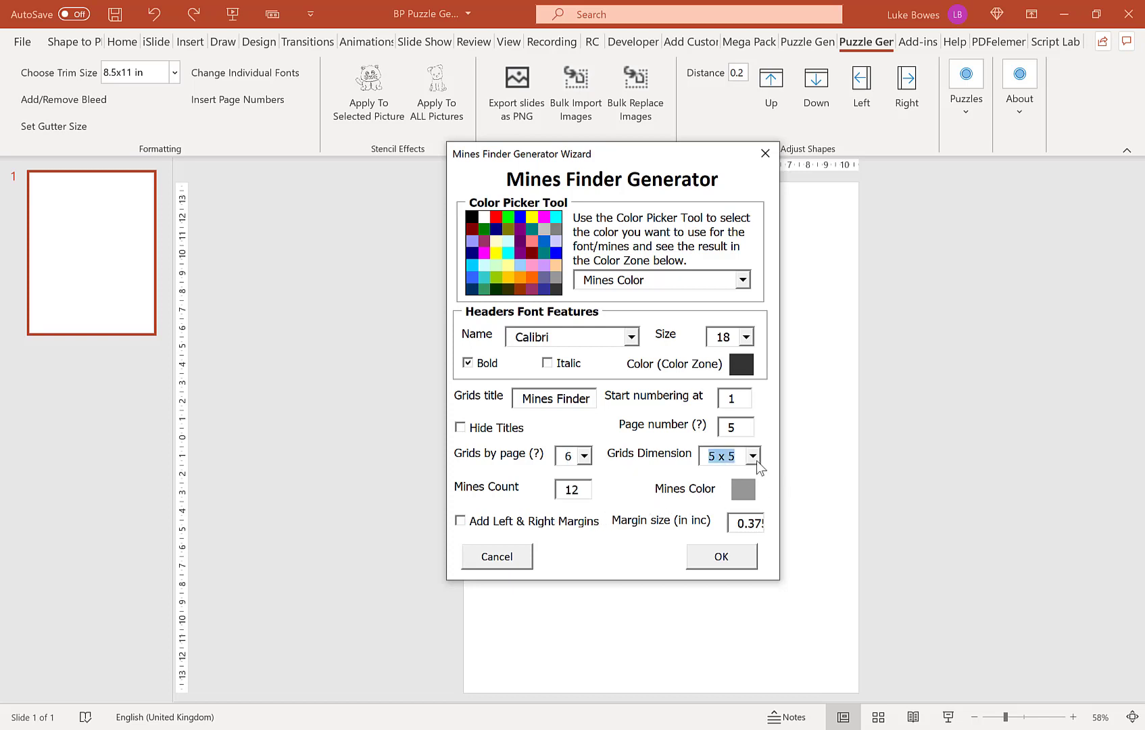
pyautogui.click(753, 457)
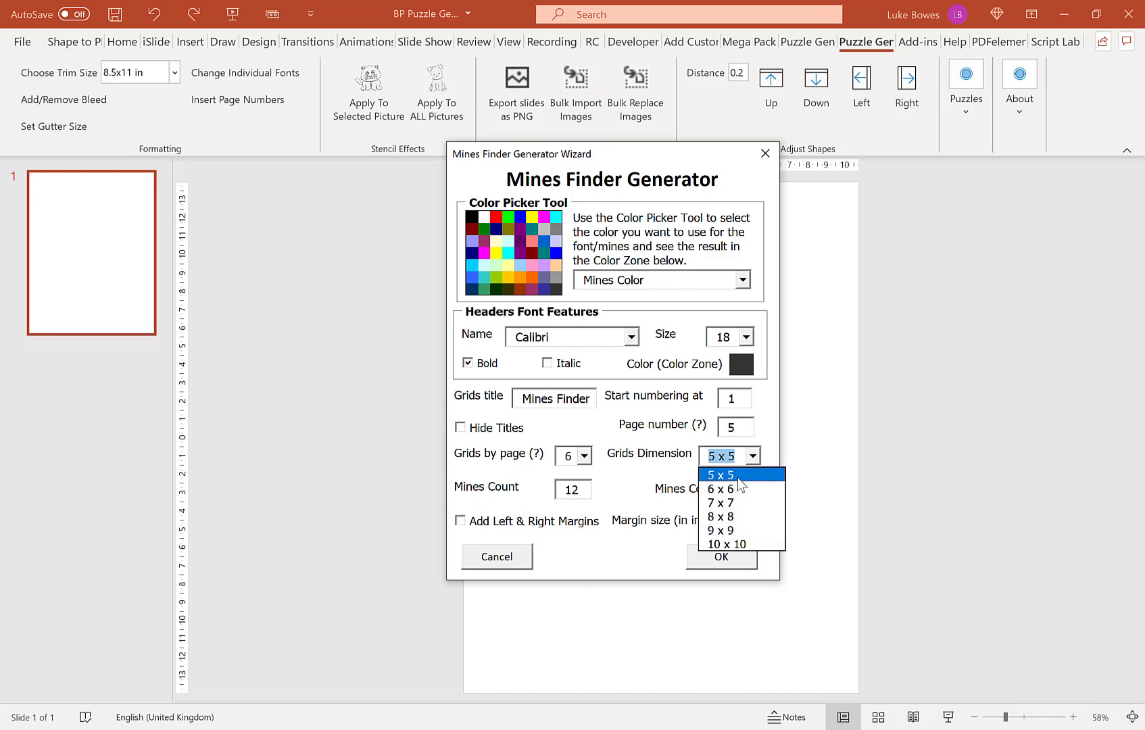
pyautogui.click(740, 476)
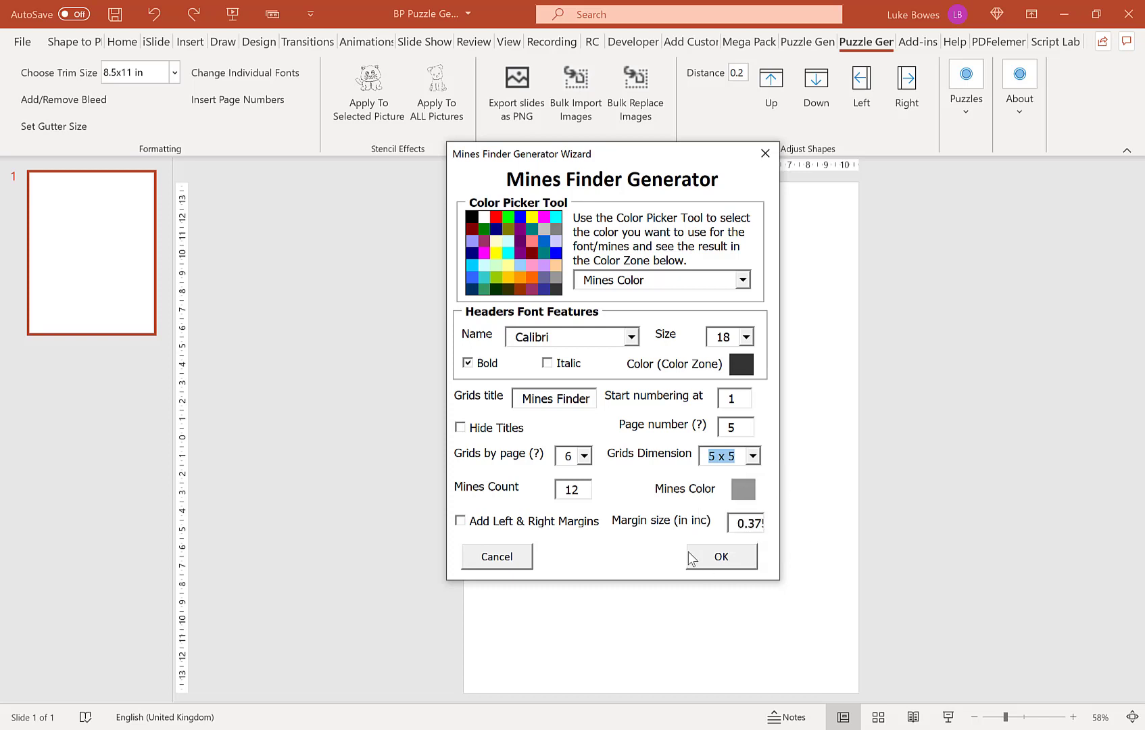
pyautogui.click(578, 486)
pyautogui.moveTo(581, 488); pyautogui.dragTo(522, 493)
# Change the margin size from 0.375 to 0.75.
pyautogui.moveTo(534, 157); pyautogui.dragTo(563, 148)
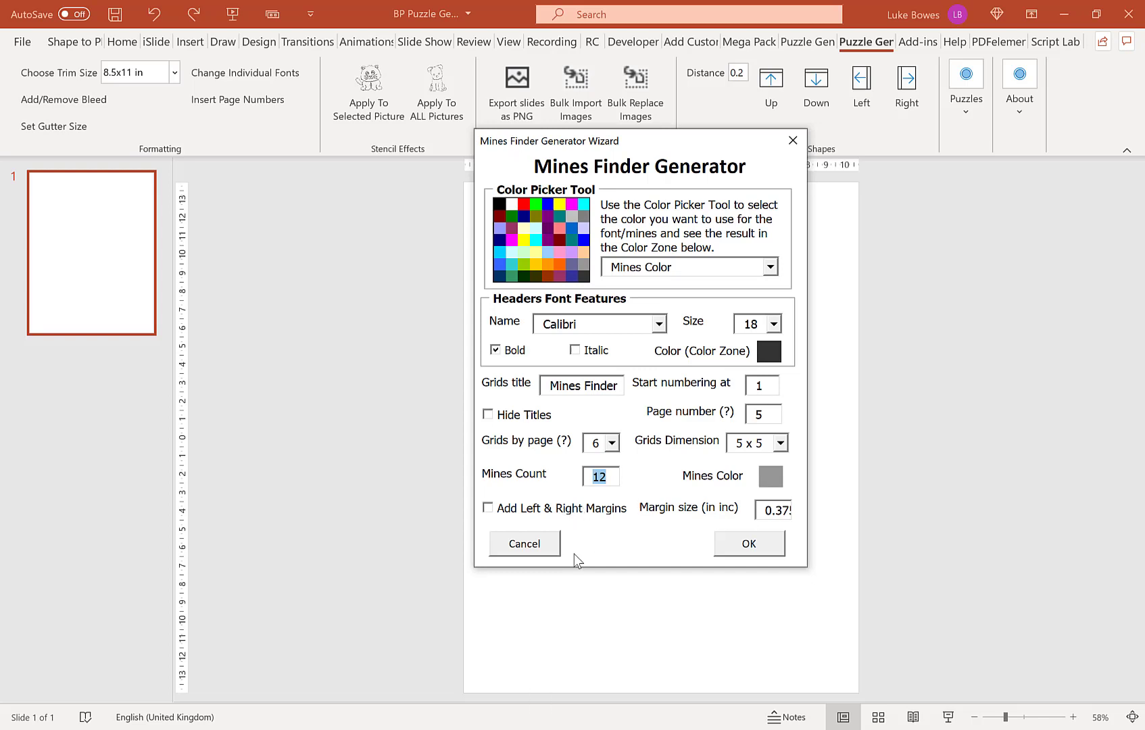
pyautogui.click(783, 509)
pyautogui.moveTo(791, 510); pyautogui.dragTo(756, 509)
pyautogui.click(782, 509)
pyautogui.press('BackSpace')
# Generate the 10-slide Mines Finder puzzle and solution deck with these settings.
pyautogui.click(767, 547)
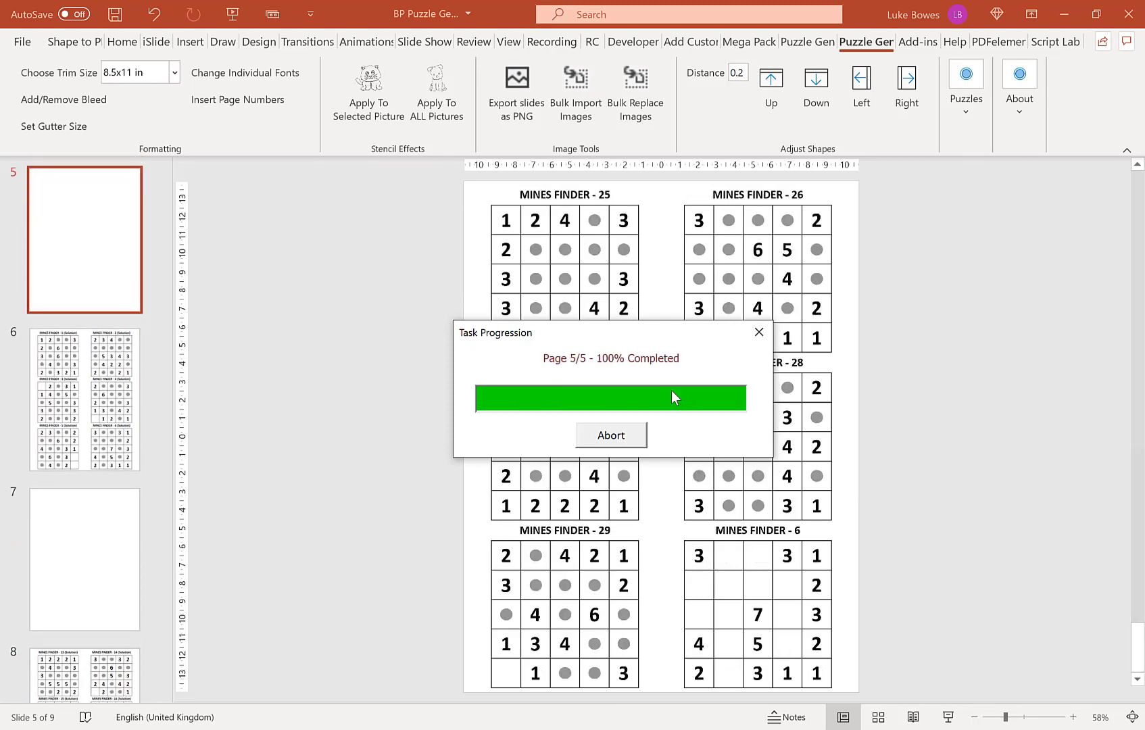
pyautogui.click(728, 445)
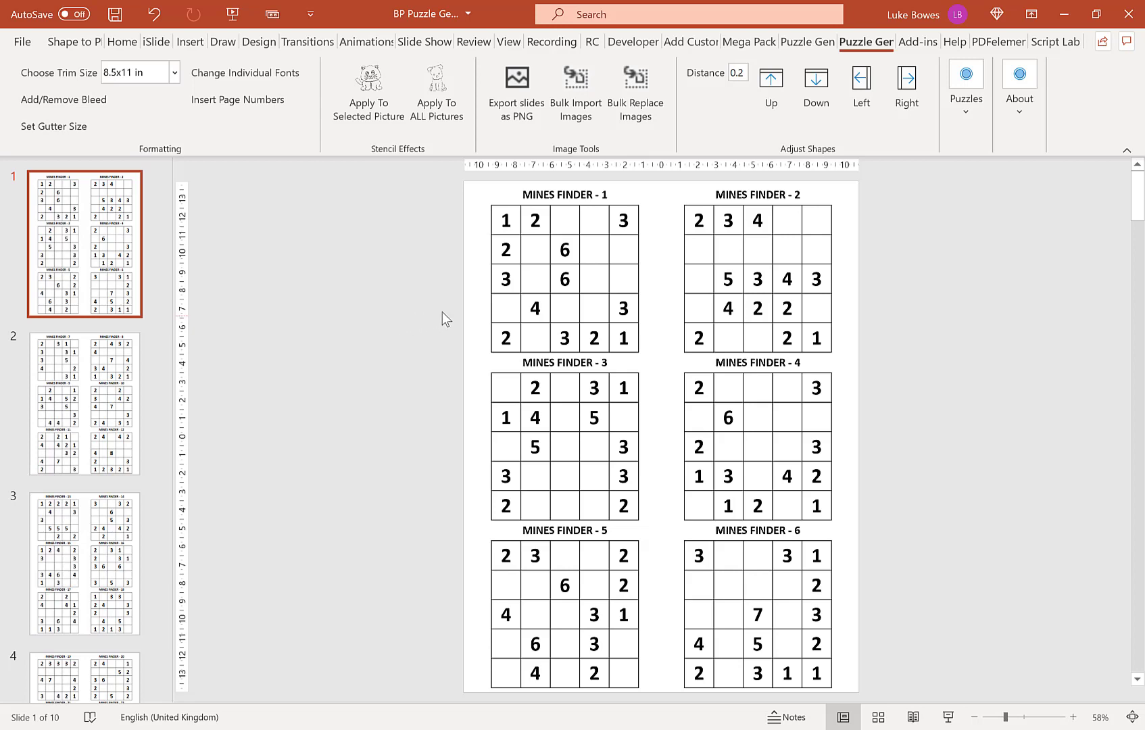
# Select all six MINES FINDER title boxes on slide 1.
pyautogui.click(600, 192)
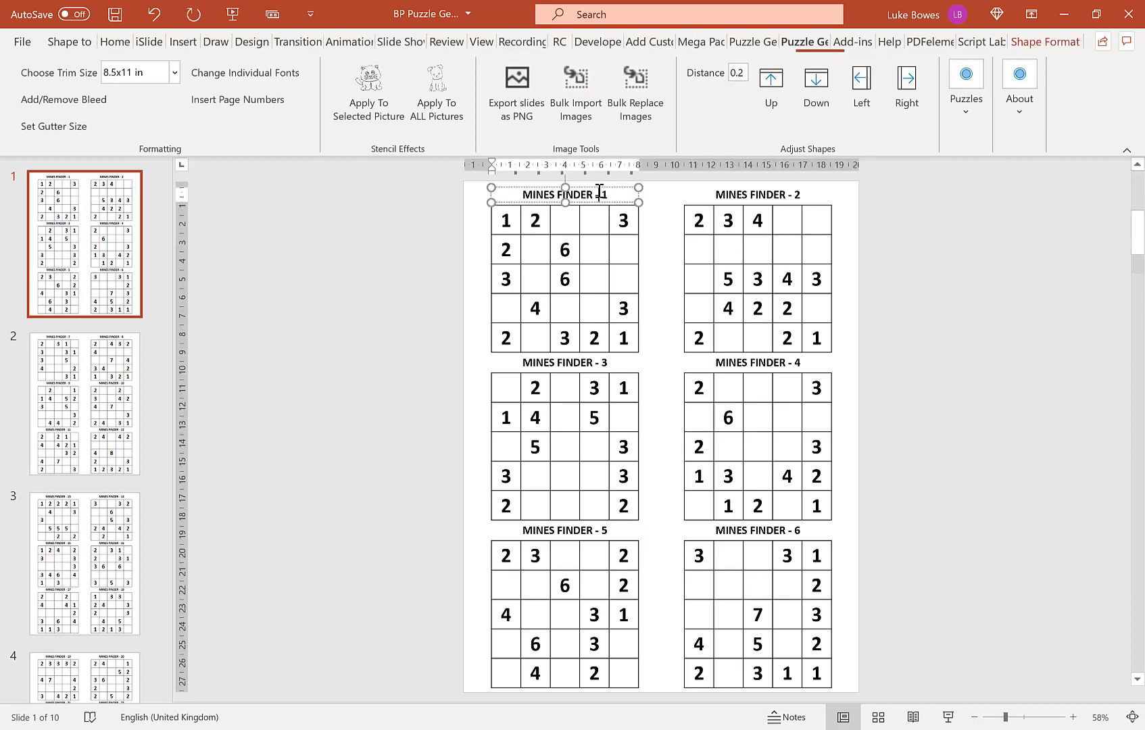
pyautogui.click(778, 194)
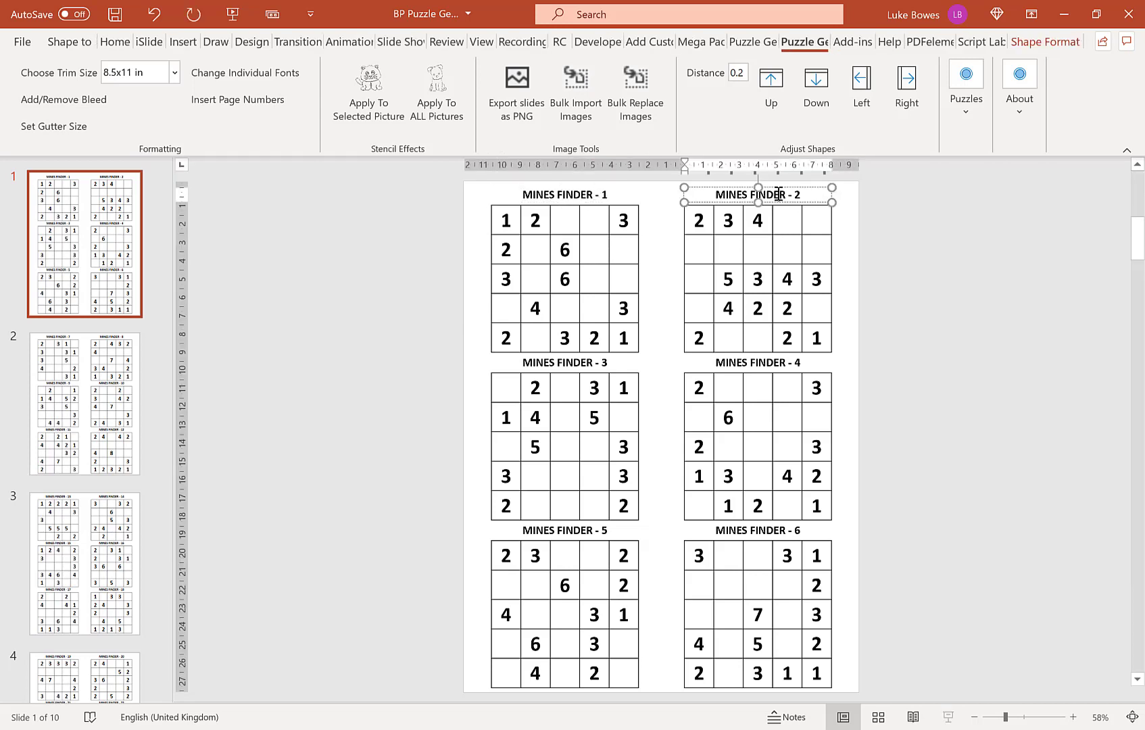
pyautogui.keyDown('shift'); pyautogui.click(602, 189); pyautogui.keyUp('shift')
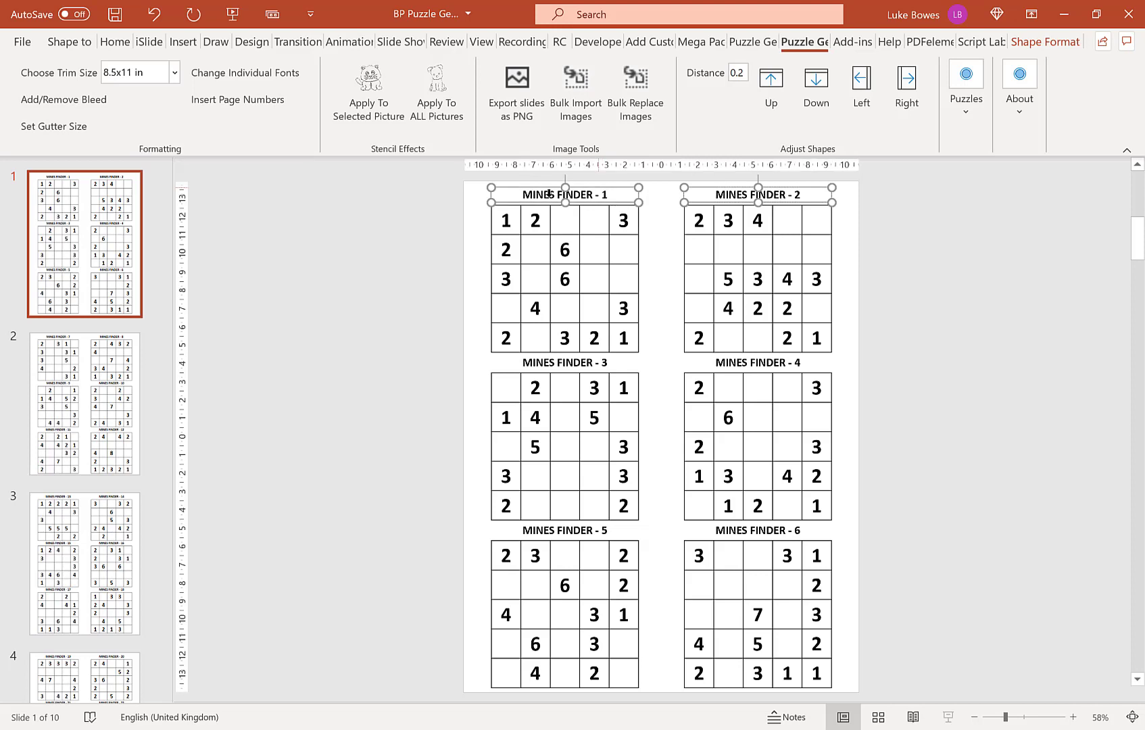
pyautogui.keyDown('shift'); pyautogui.click(600, 359); pyautogui.keyUp('shift')
pyautogui.keyDown('shift'); pyautogui.click(769, 361); pyautogui.keyUp('shift')
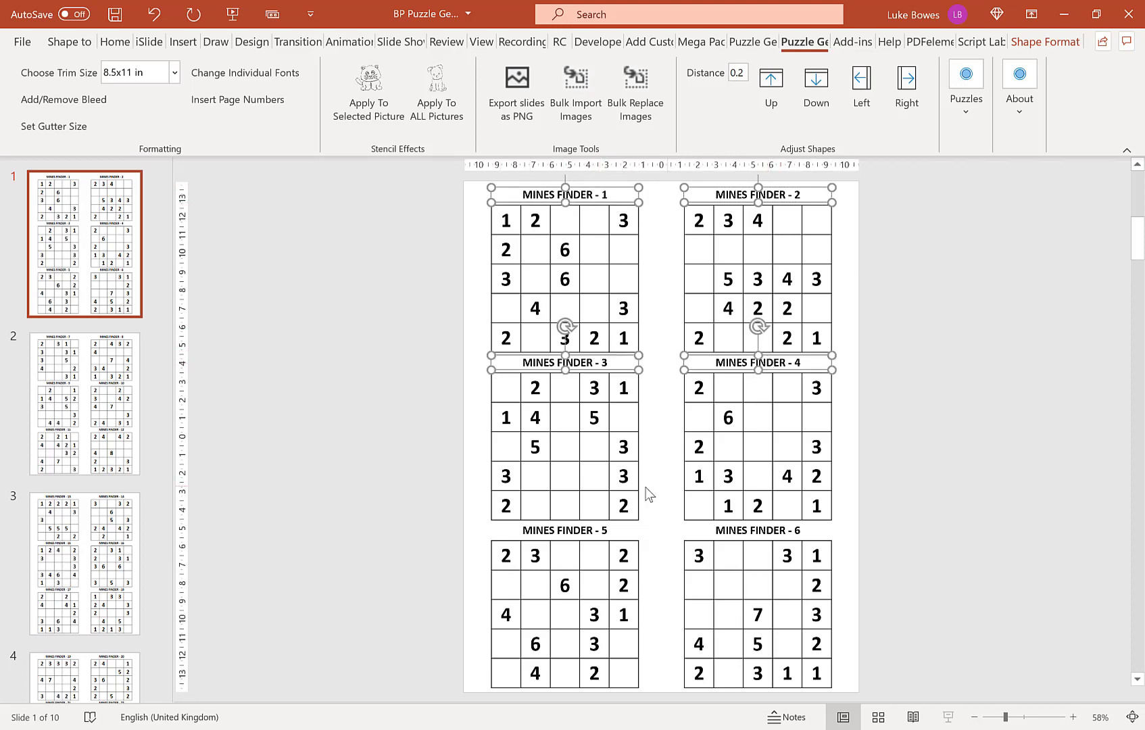
pyautogui.keyDown('shift'); pyautogui.click(585, 528); pyautogui.keyUp('shift')
pyautogui.keyDown('shift'); pyautogui.click(730, 526); pyautogui.keyUp('shift')
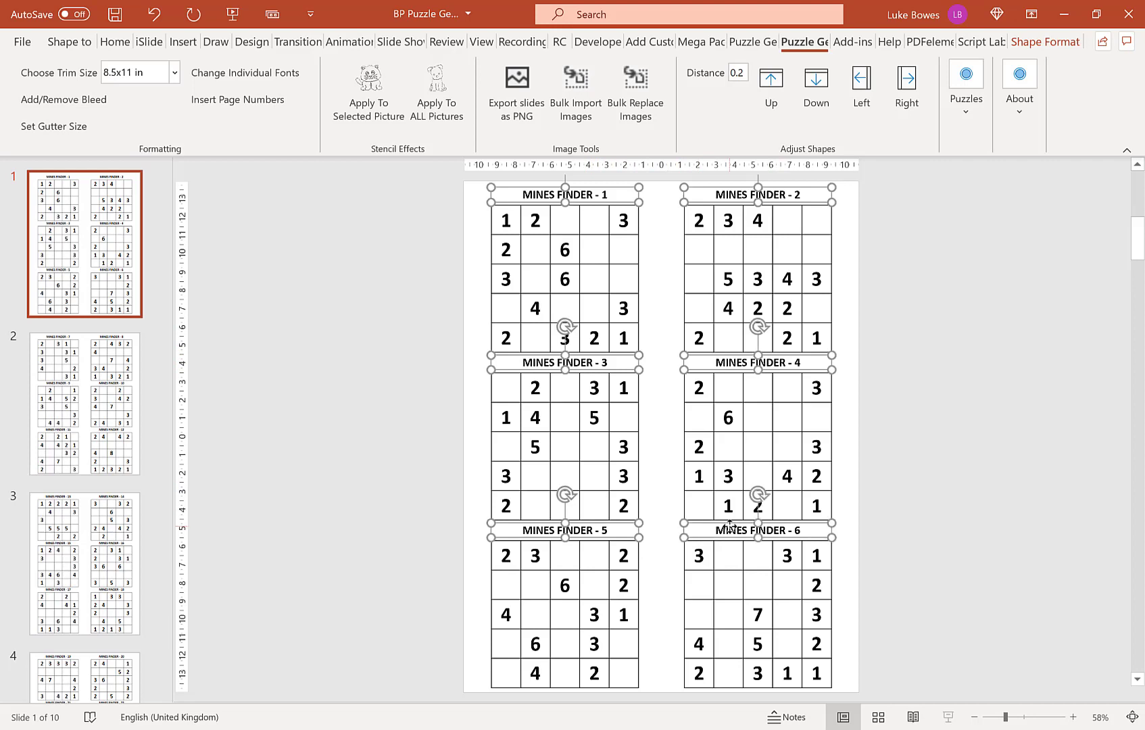
# Nudge the selected titles left three times with Adjust Shapes until they align with the grids.
pyautogui.click(742, 73)
pyautogui.click(742, 73)
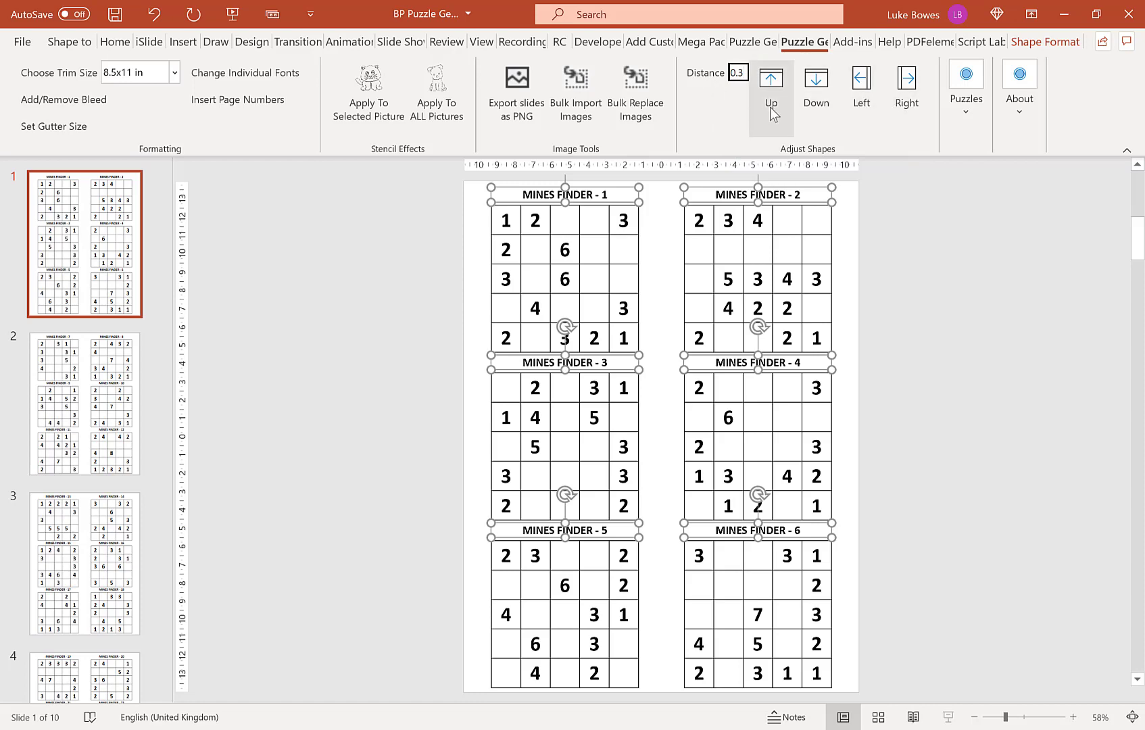
pyautogui.click(865, 100)
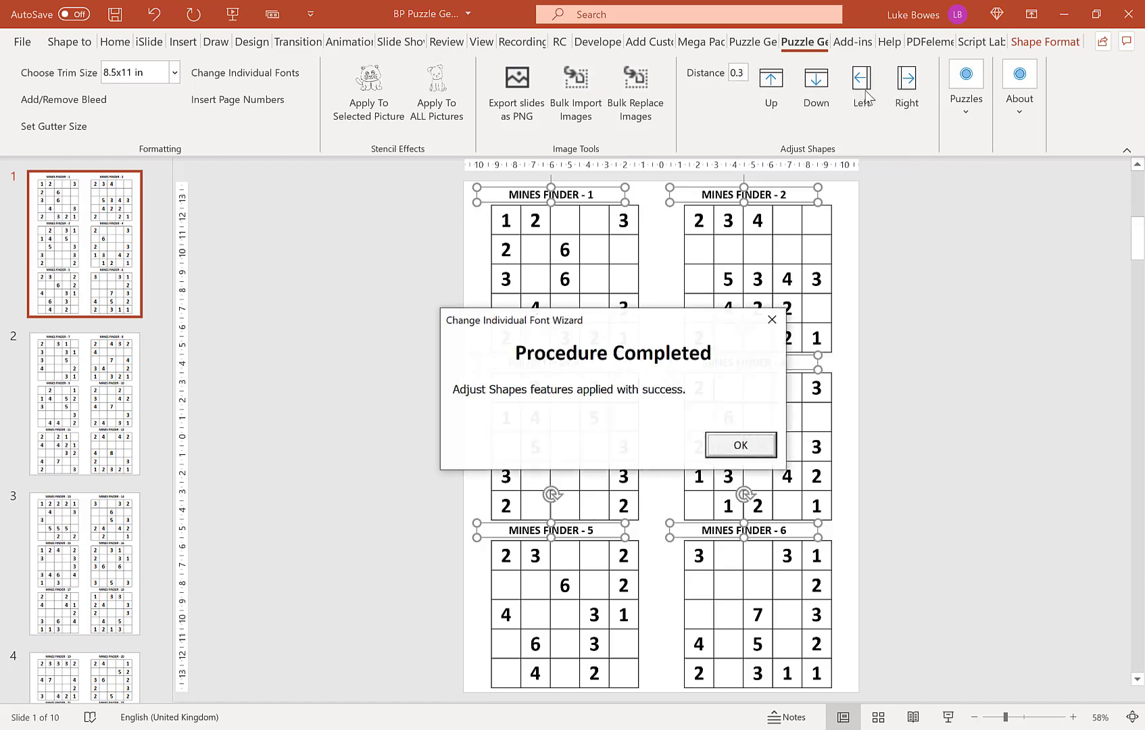
pyautogui.click(733, 447)
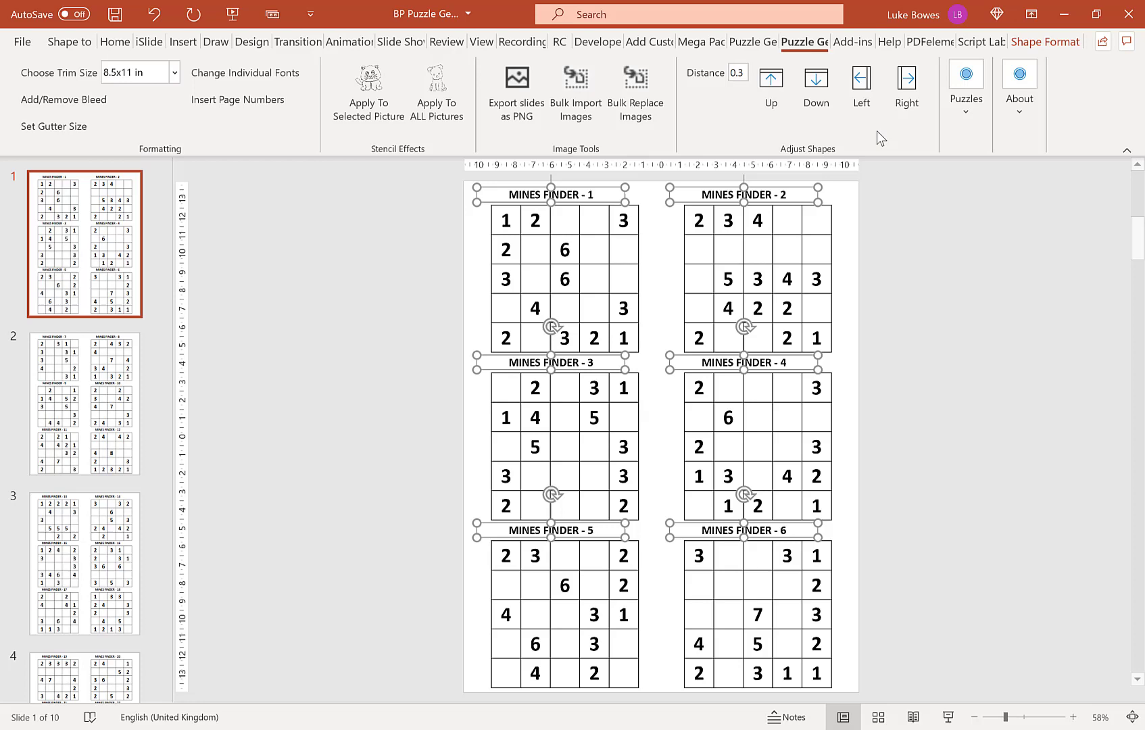
pyautogui.click(868, 109)
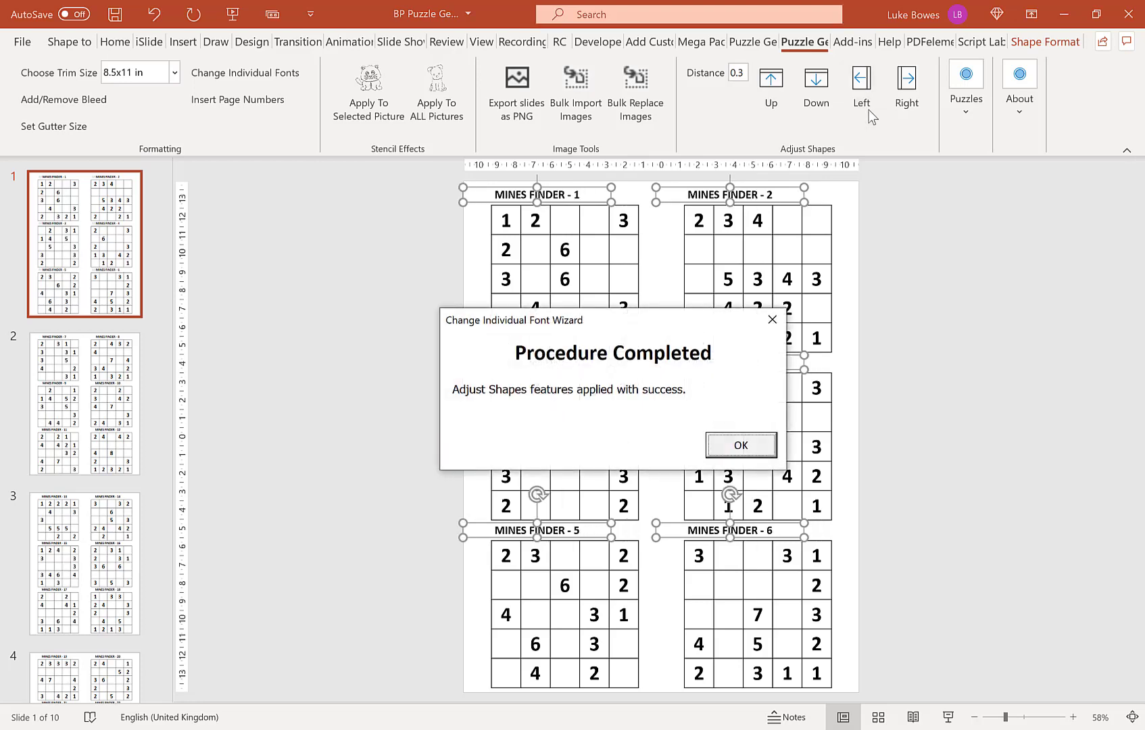
pyautogui.click(737, 444)
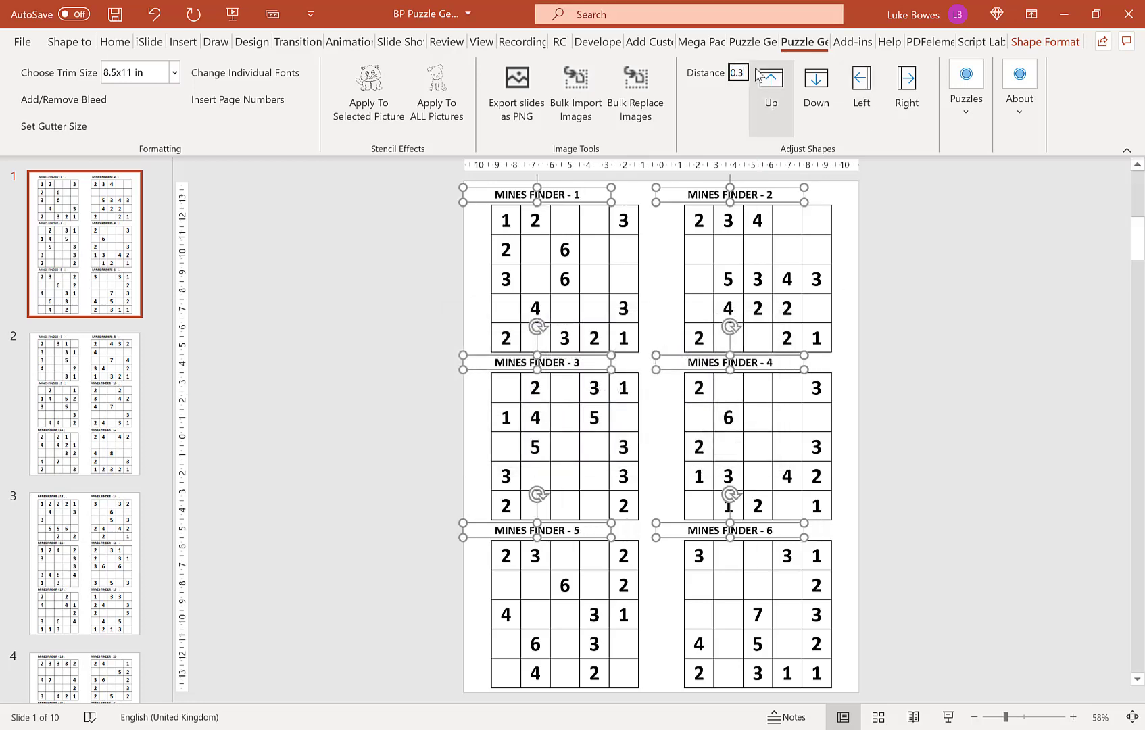
pyautogui.click(865, 100)
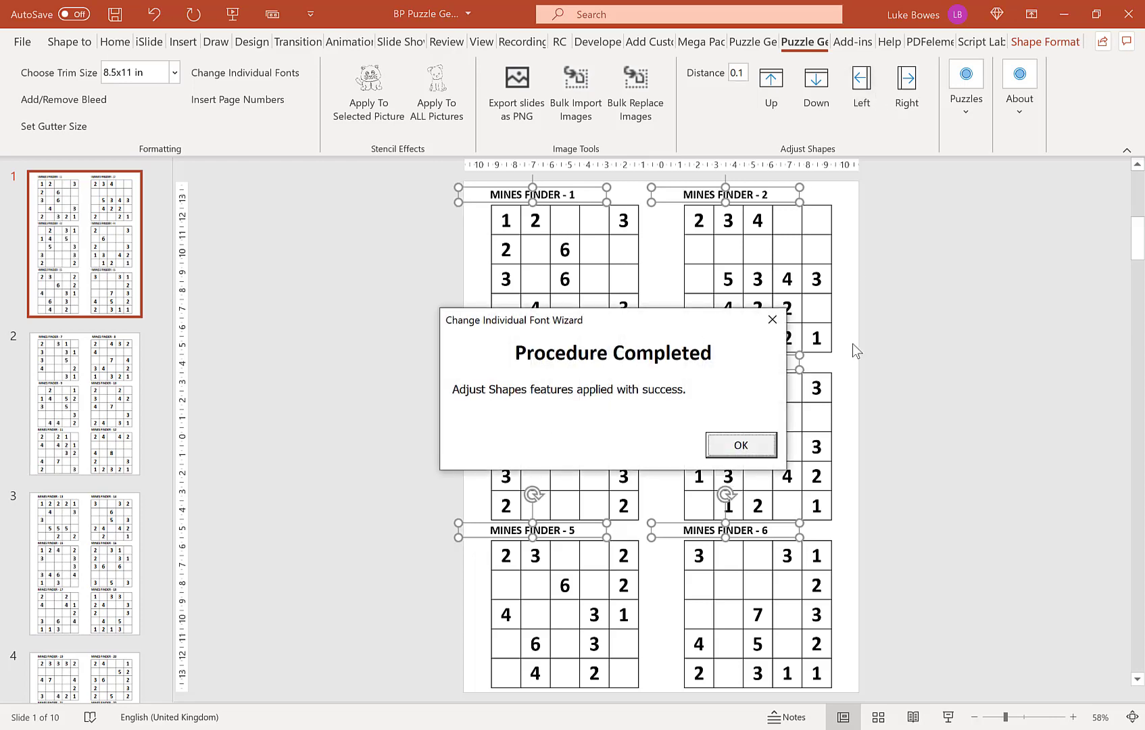
pyautogui.click(741, 445)
pyautogui.click(913, 334)
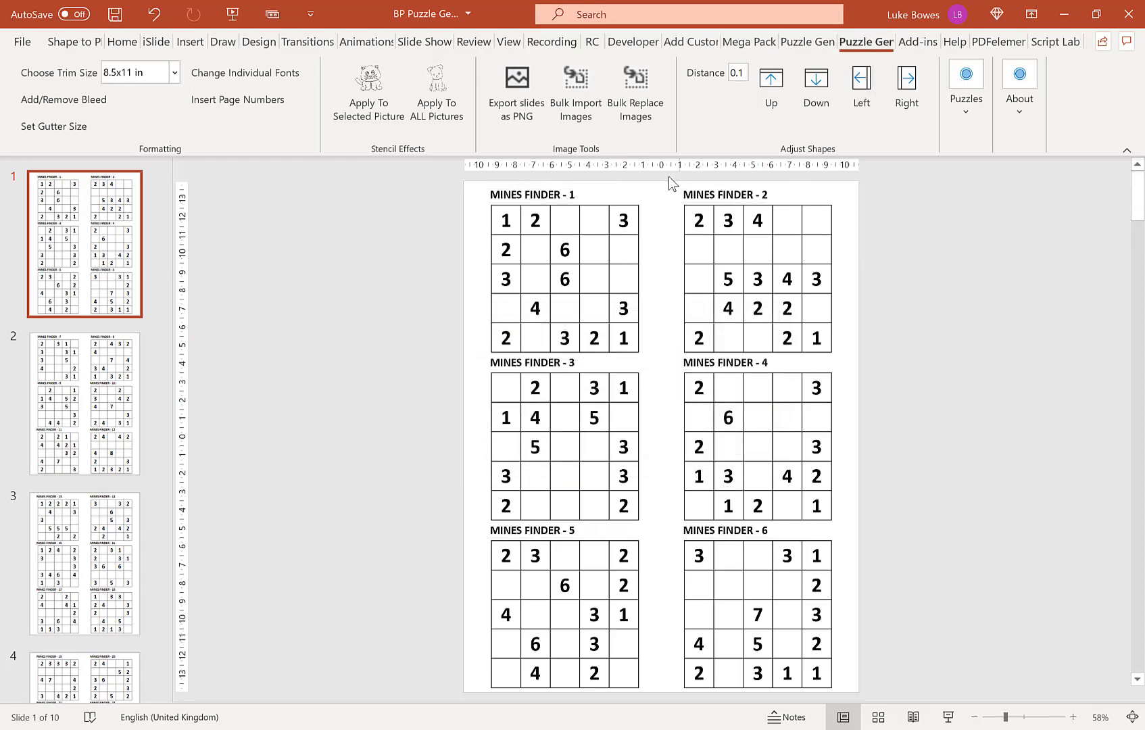
pyautogui.scroll(-2, 196, 362)
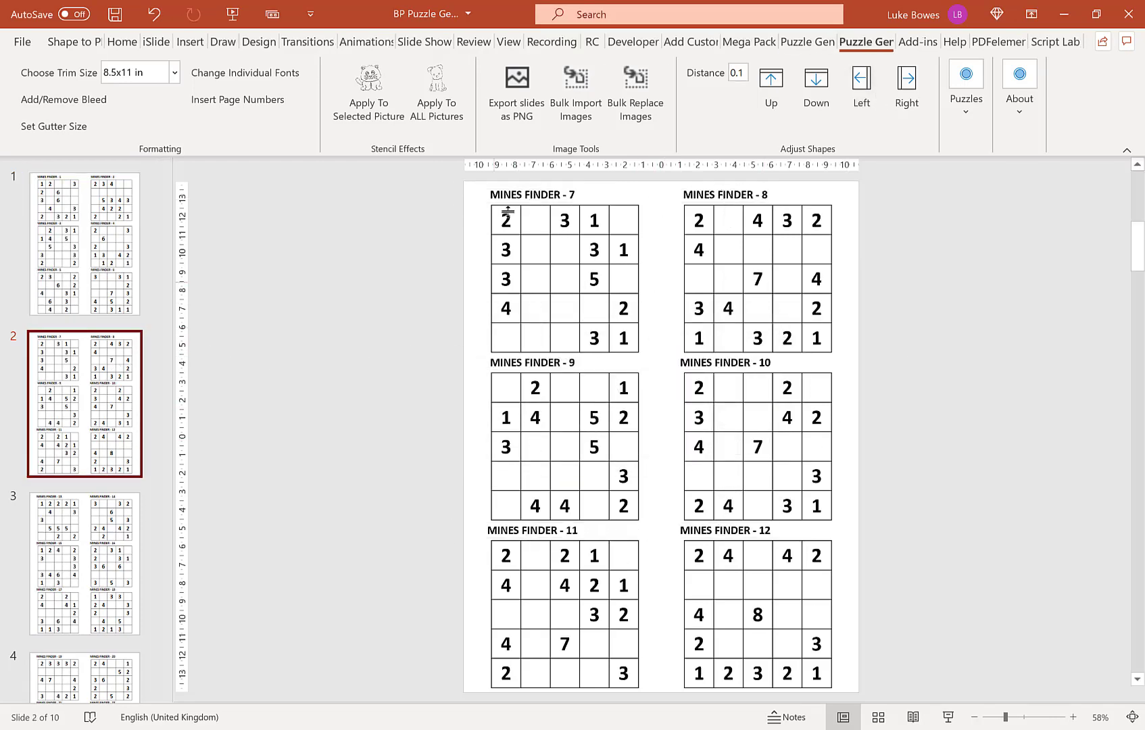
pyautogui.scroll(-2, 189, 405)
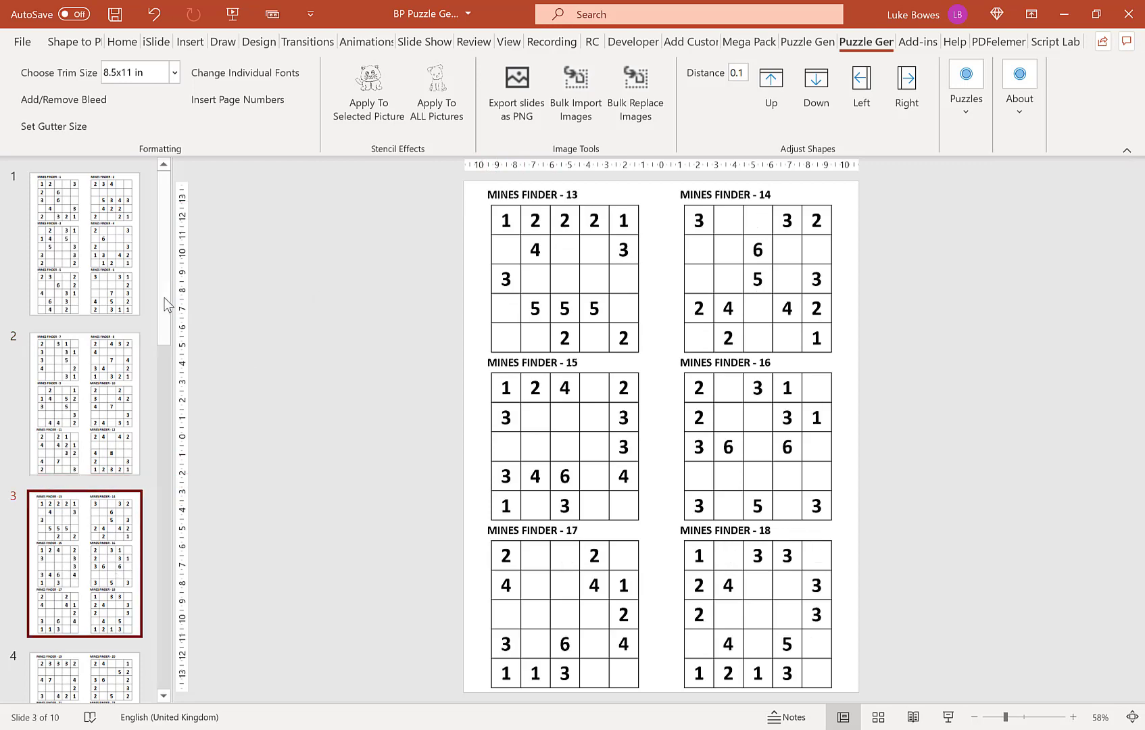
pyautogui.scroll(-4, 165, 332)
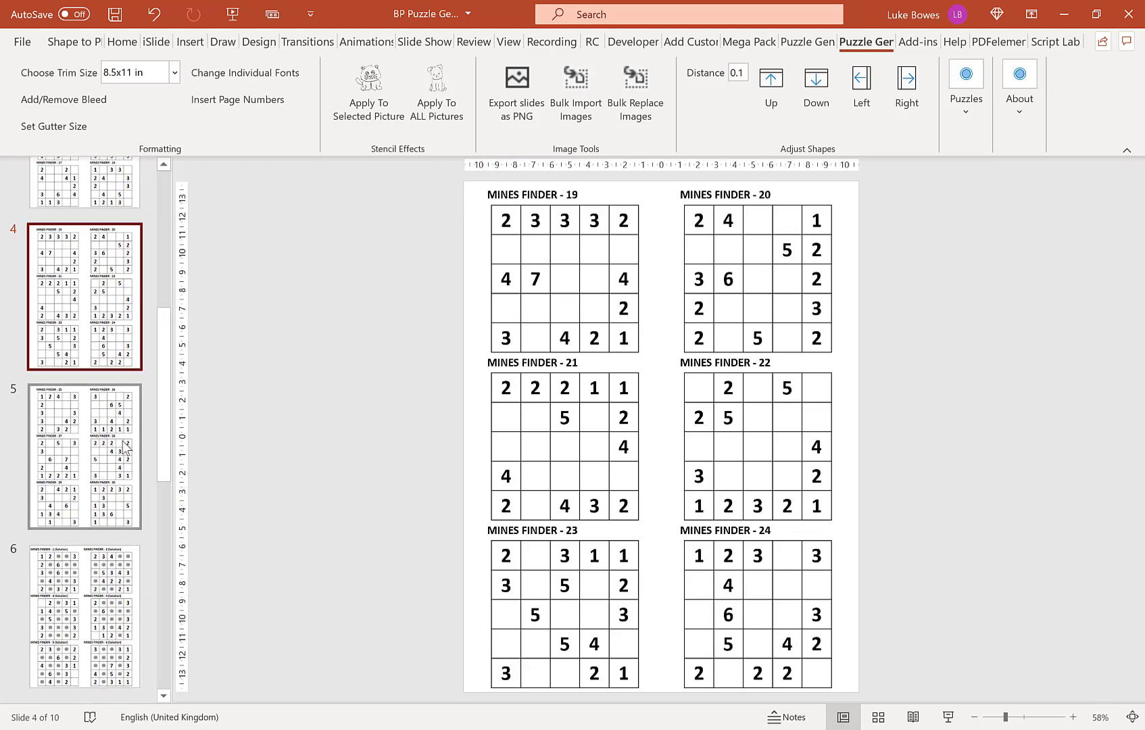
pyautogui.moveTo(162, 395); pyautogui.dragTo(98, 226)
pyautogui.click(98, 226)
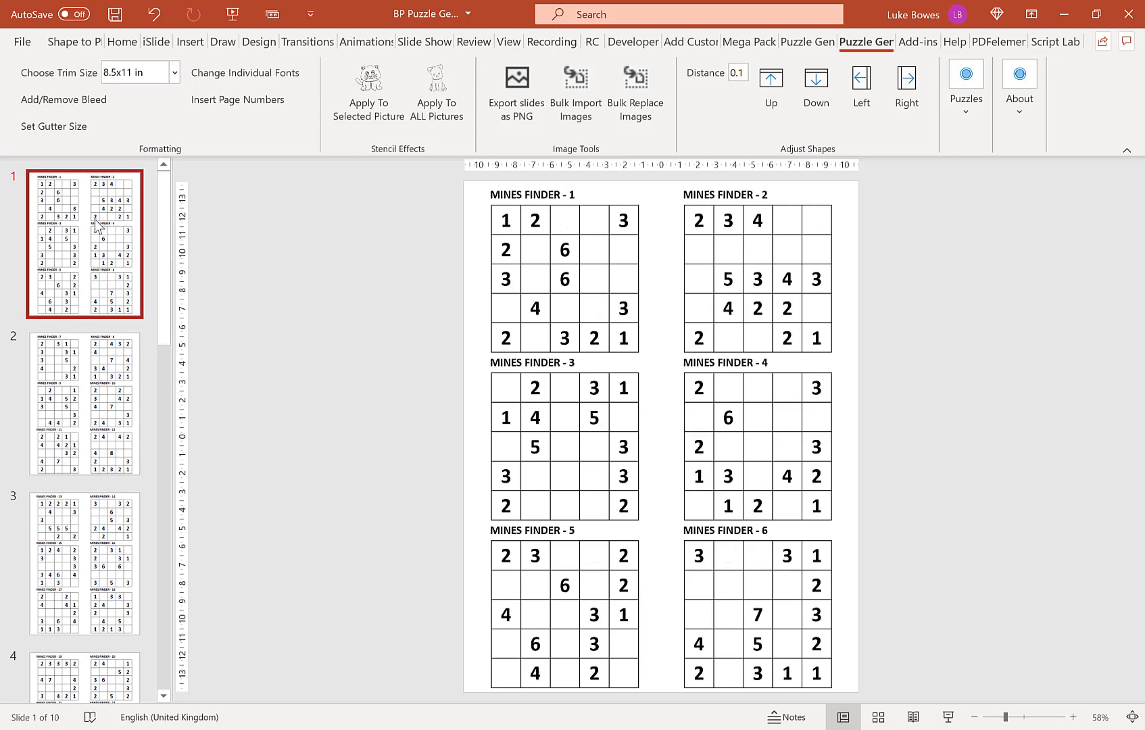
# Select all six MINES FINDER title boxes (1–6).
pyautogui.click(523, 195)
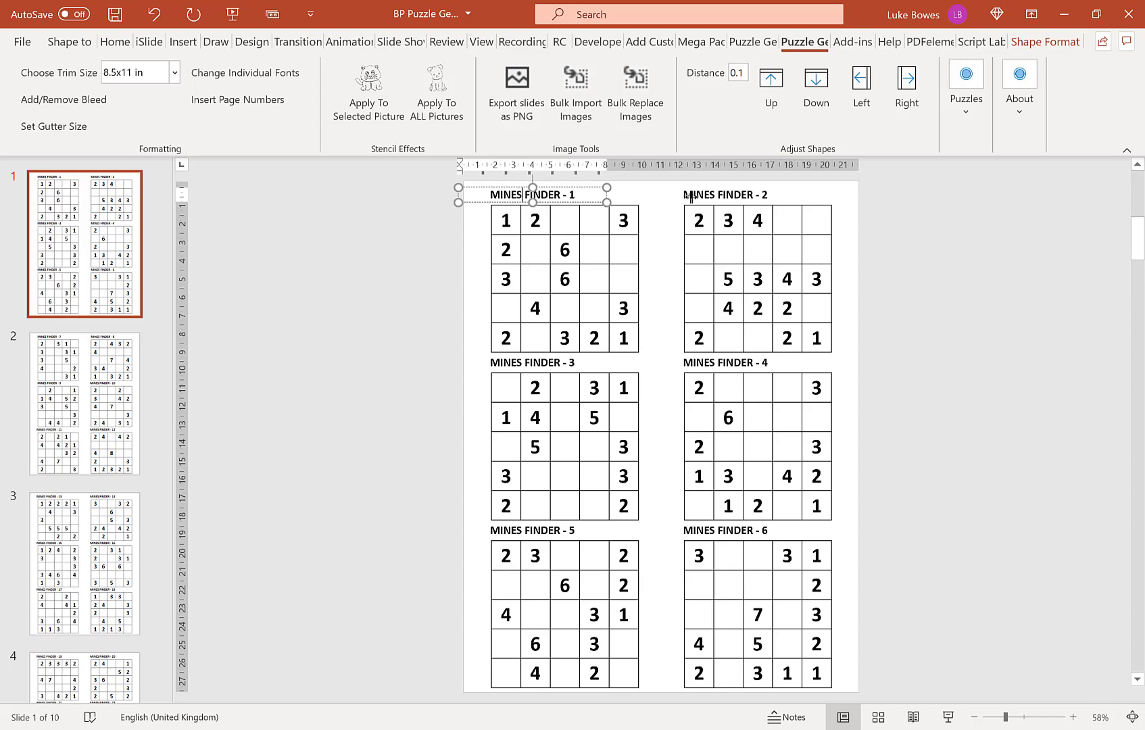
pyautogui.keyDown('shift'); pyautogui.click(725, 195); pyautogui.keyUp('shift')
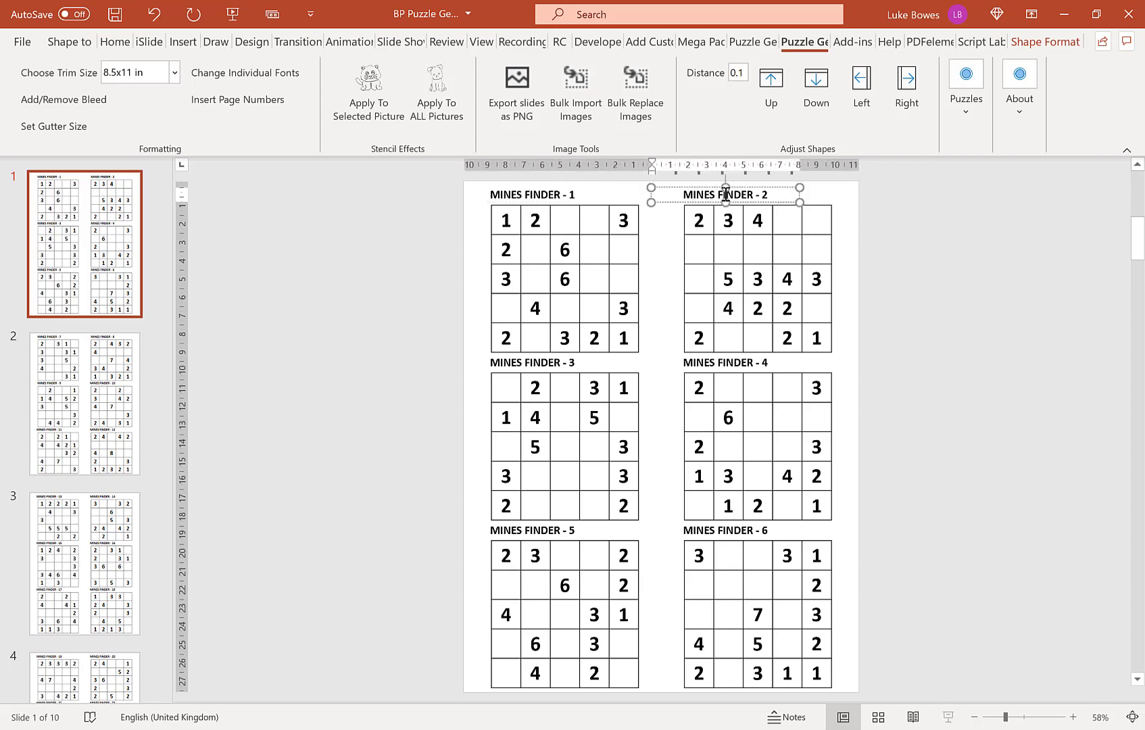
pyautogui.keyDown('shift'); pyautogui.click(562, 360); pyautogui.keyUp('shift')
pyautogui.keyDown('shift'); pyautogui.click(713, 360); pyautogui.keyUp('shift')
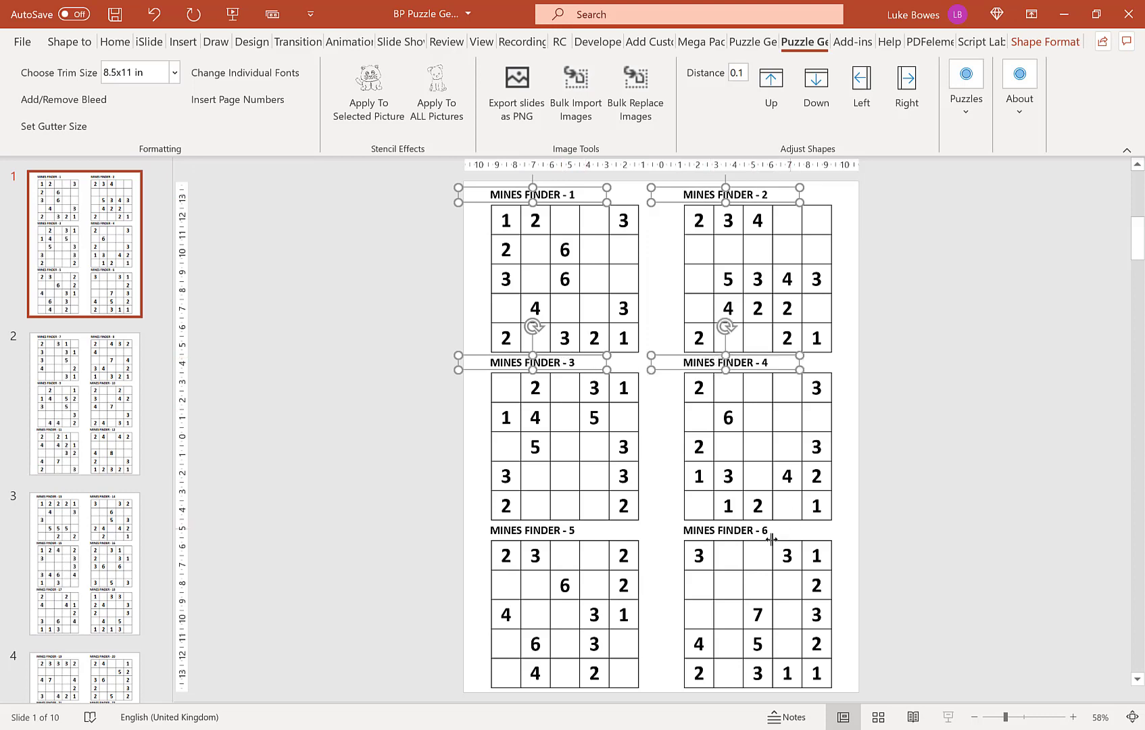
pyautogui.keyDown('shift'); pyautogui.click(740, 531); pyautogui.keyUp('shift')
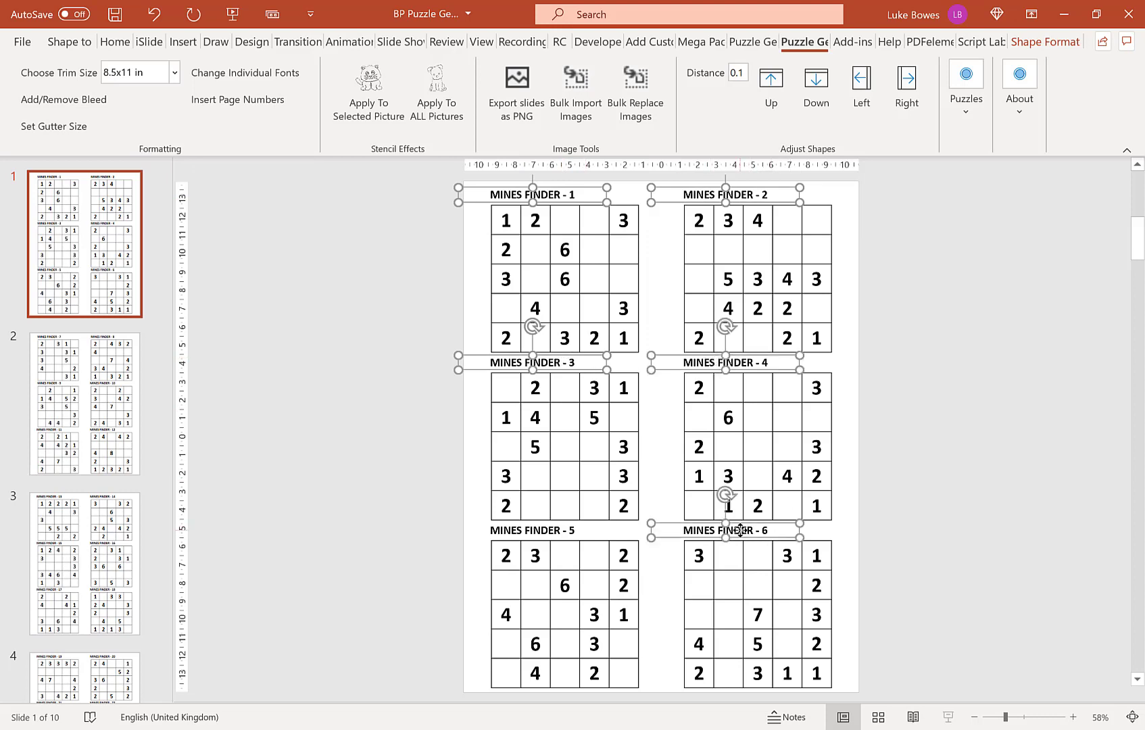
pyautogui.keyDown('shift'); pyautogui.click(565, 529); pyautogui.keyUp('shift')
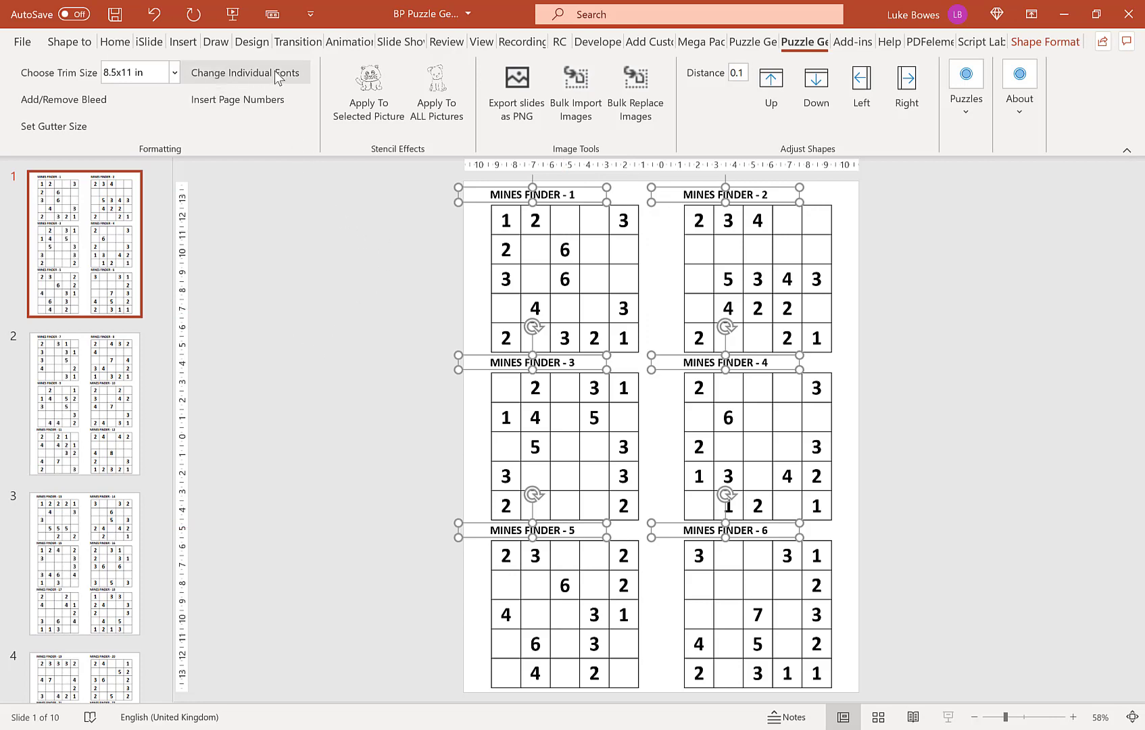
# Restyle the titles dark grey, italic and not bold via Change Individual Fonts.
pyautogui.click(248, 76)
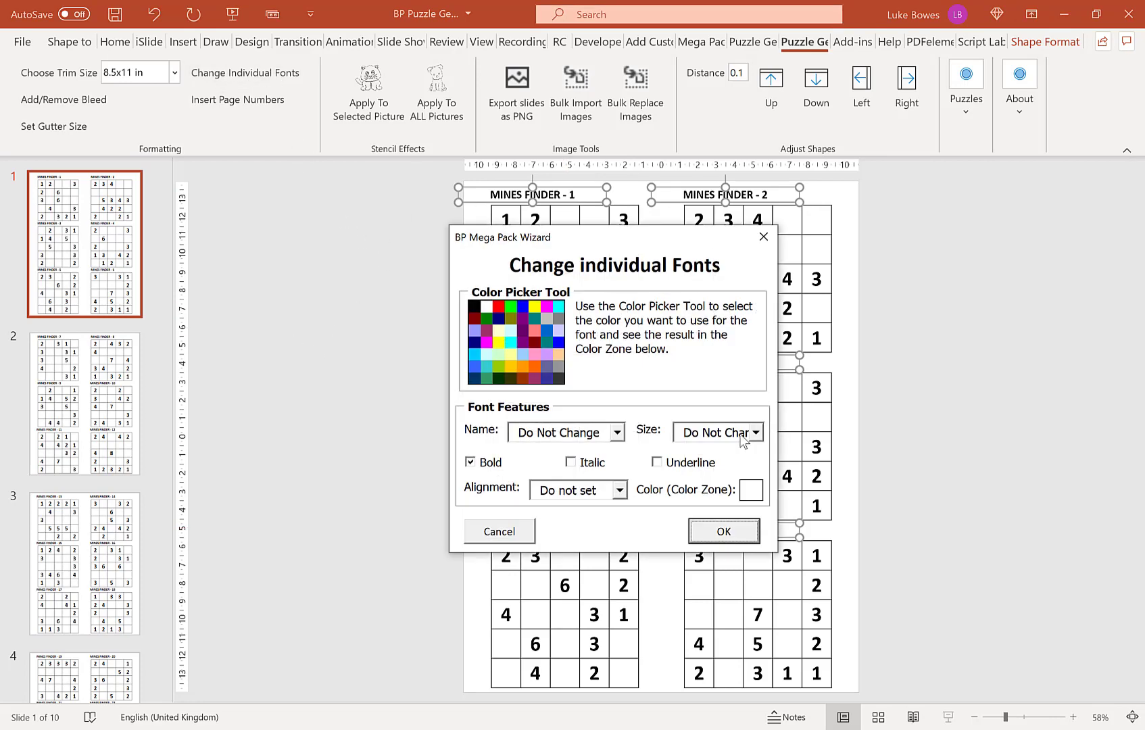
pyautogui.click(561, 379)
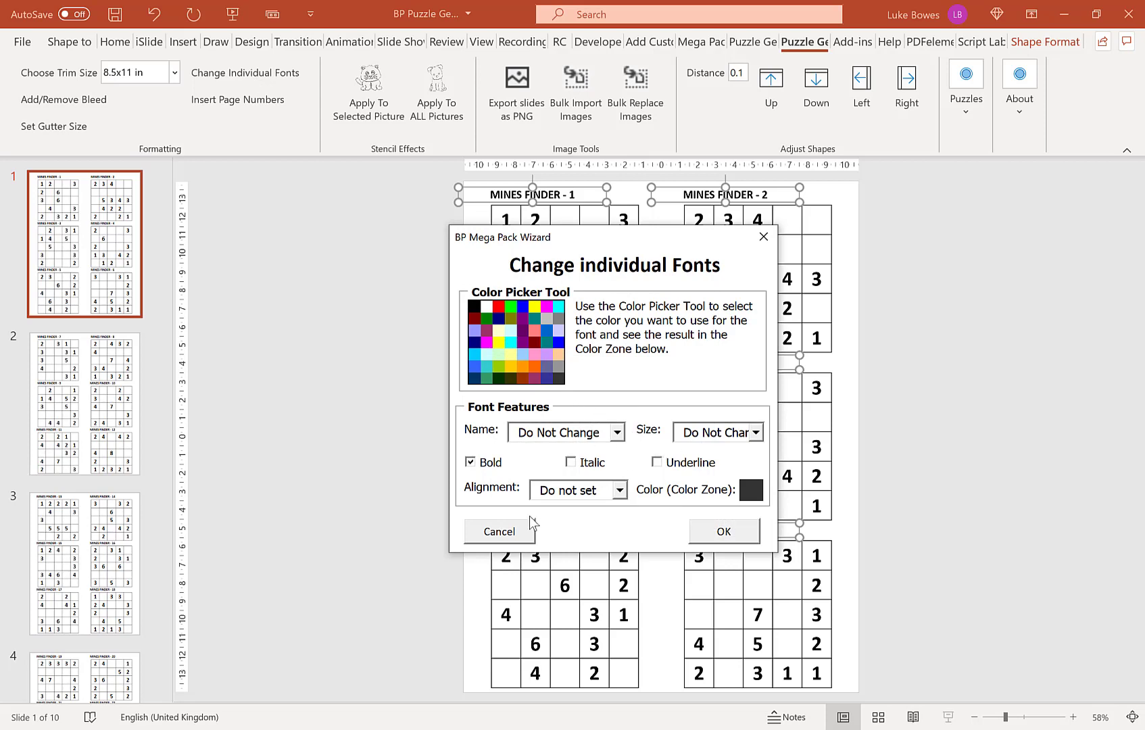
pyautogui.click(490, 465)
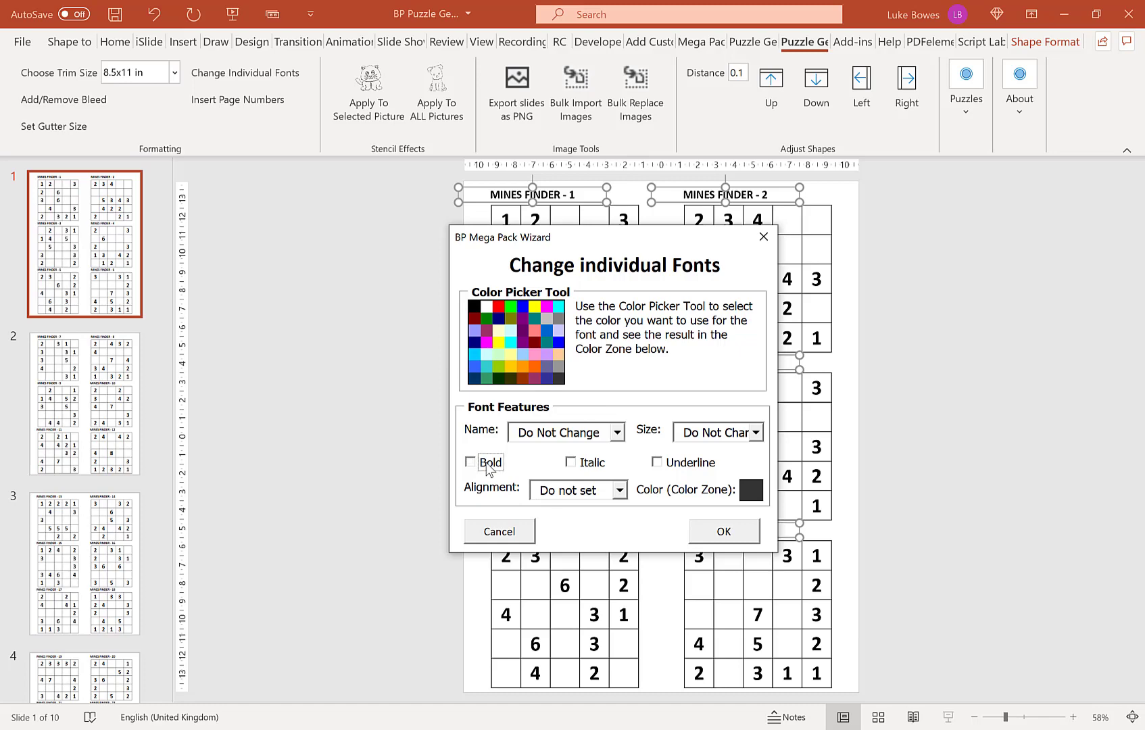
pyautogui.click(574, 465)
pyautogui.click(575, 466)
pyautogui.click(723, 531)
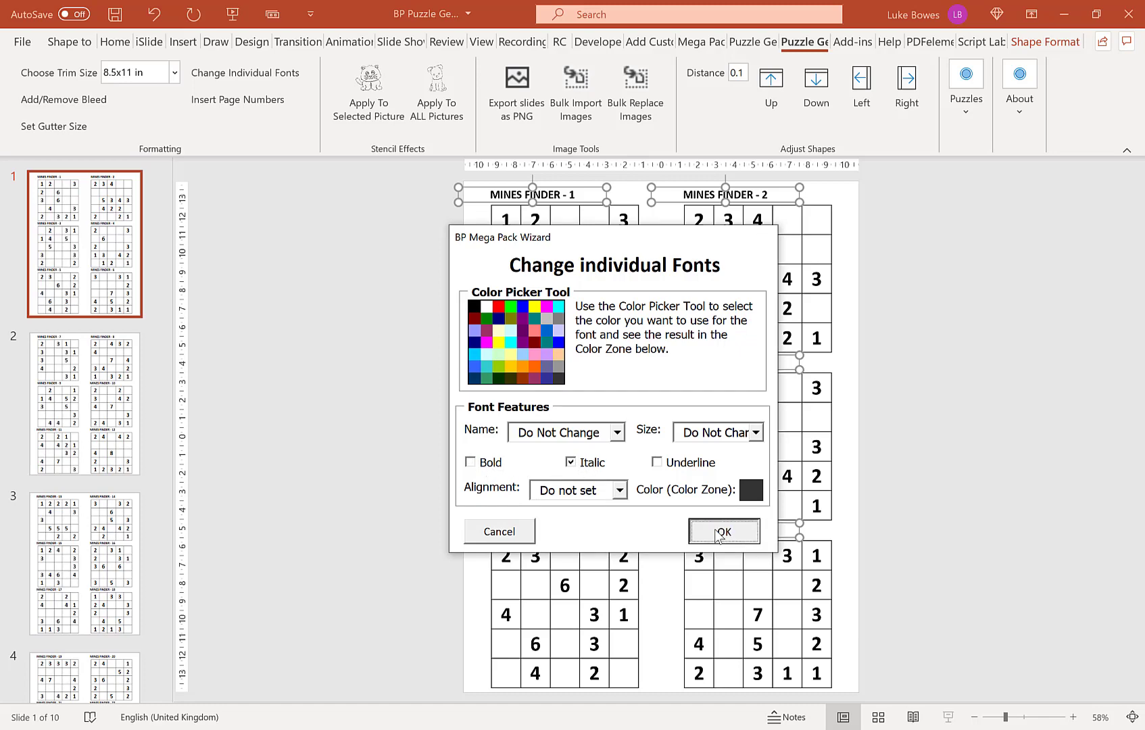
pyautogui.click(741, 445)
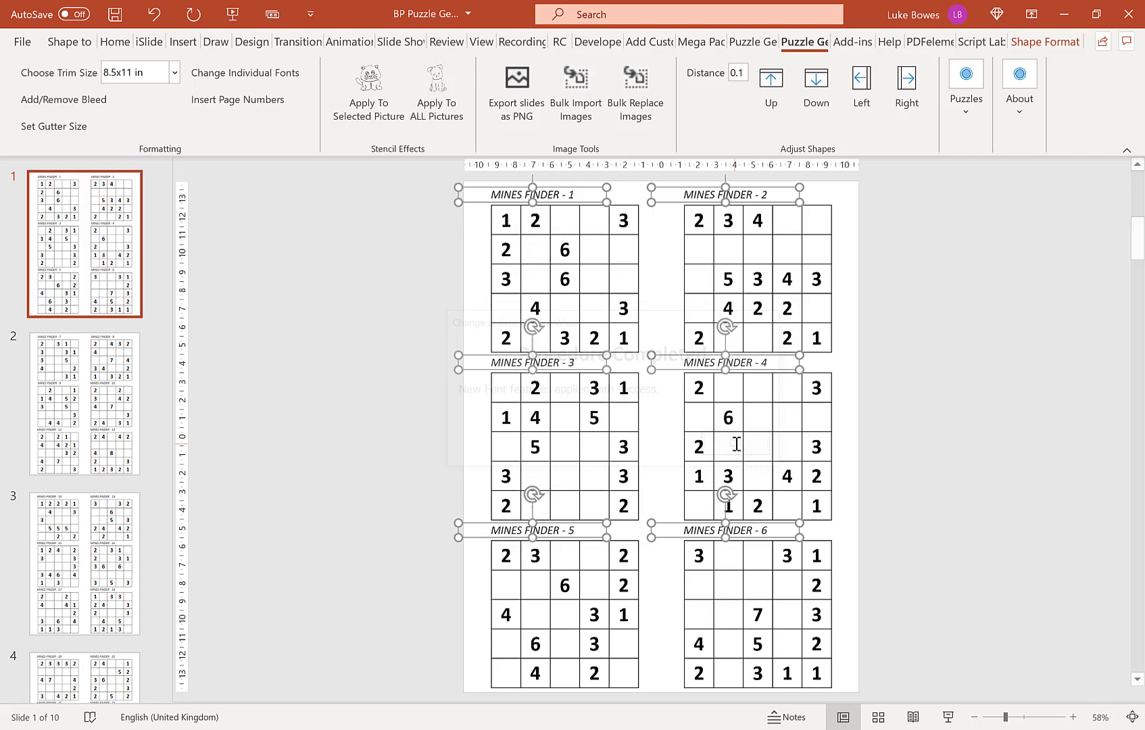
pyautogui.click(347, 340)
# Check the titles on slides 2 and 3, then delete every slide.
pyautogui.click(133, 385)
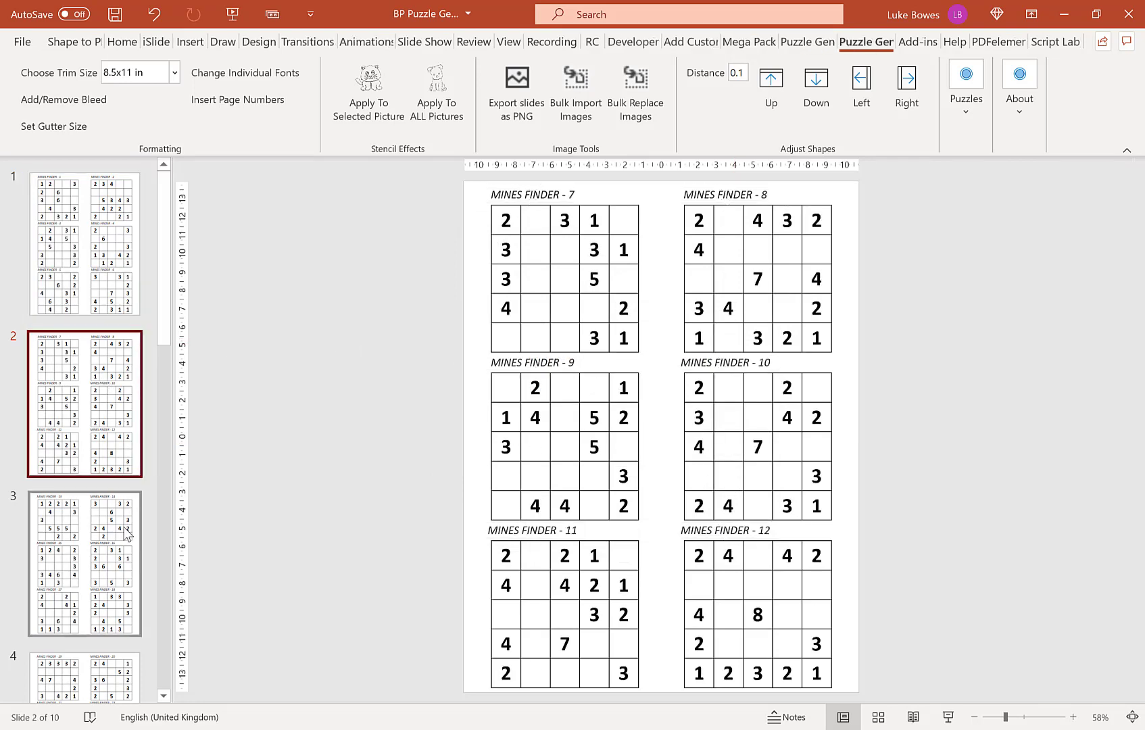
pyautogui.click(119, 569)
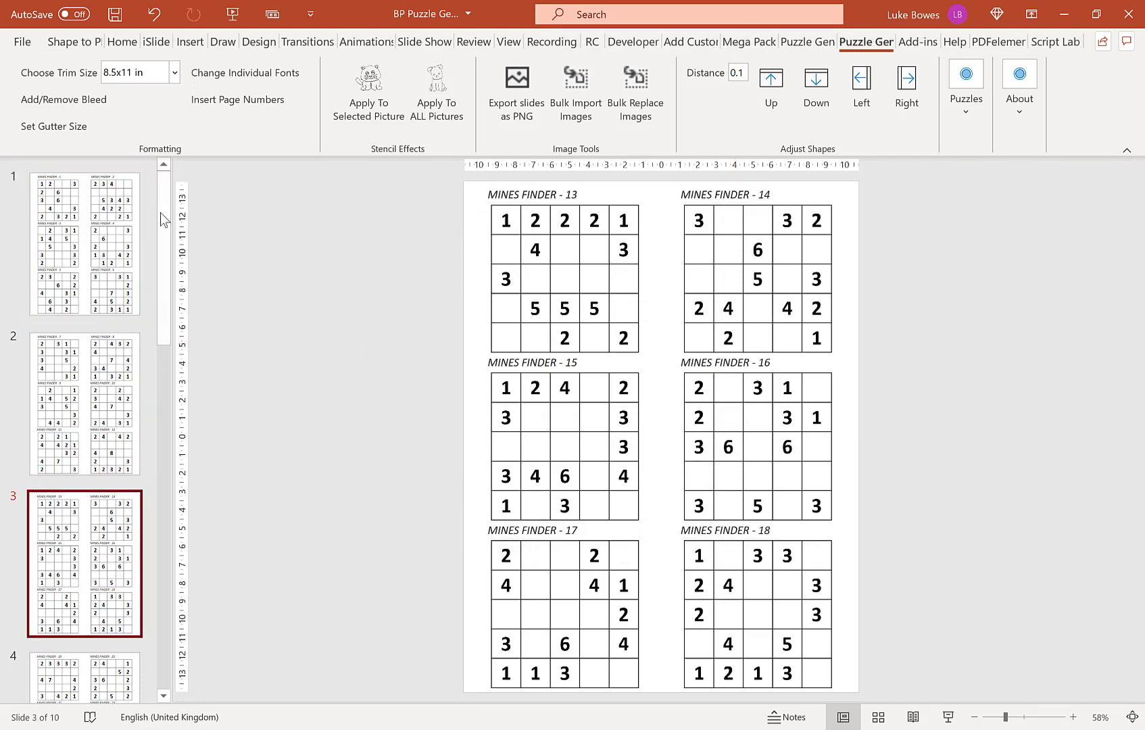
pyautogui.moveTo(163, 229)
pyautogui.mouseDown()
pyautogui.moveTo(175, 546)
pyautogui.moveTo(172, 226)
pyautogui.mouseUp()
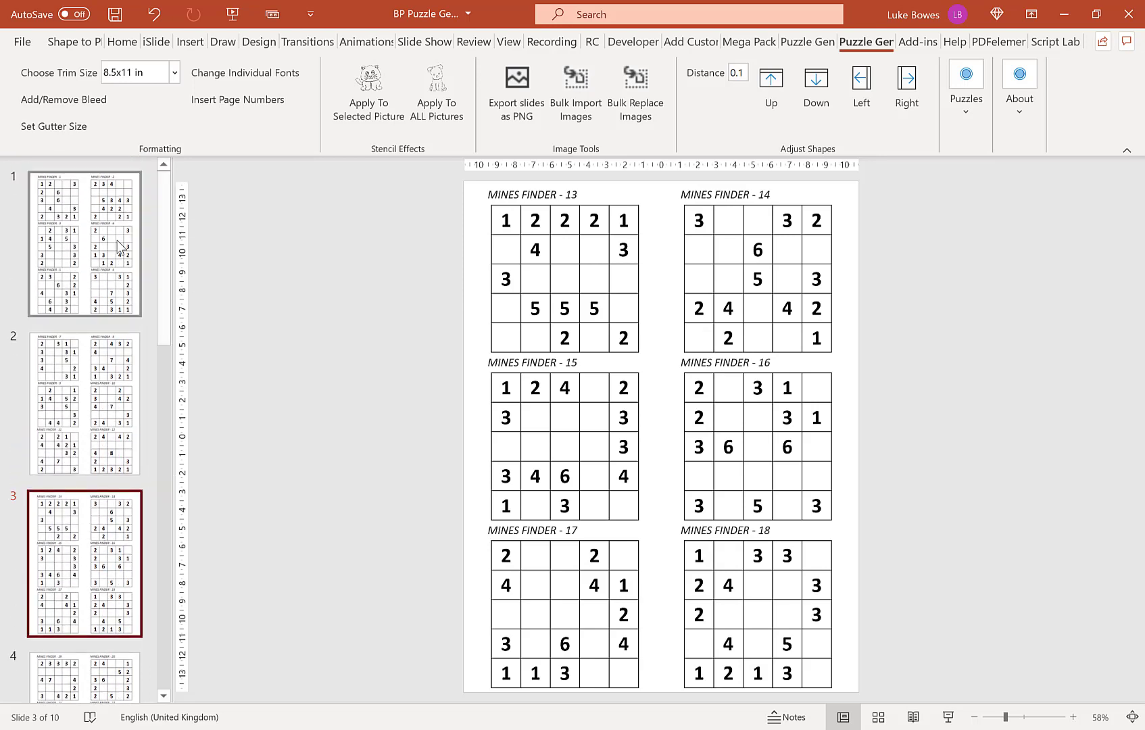
pyautogui.click(119, 245)
pyautogui.hotkey('ctrl', 'a')
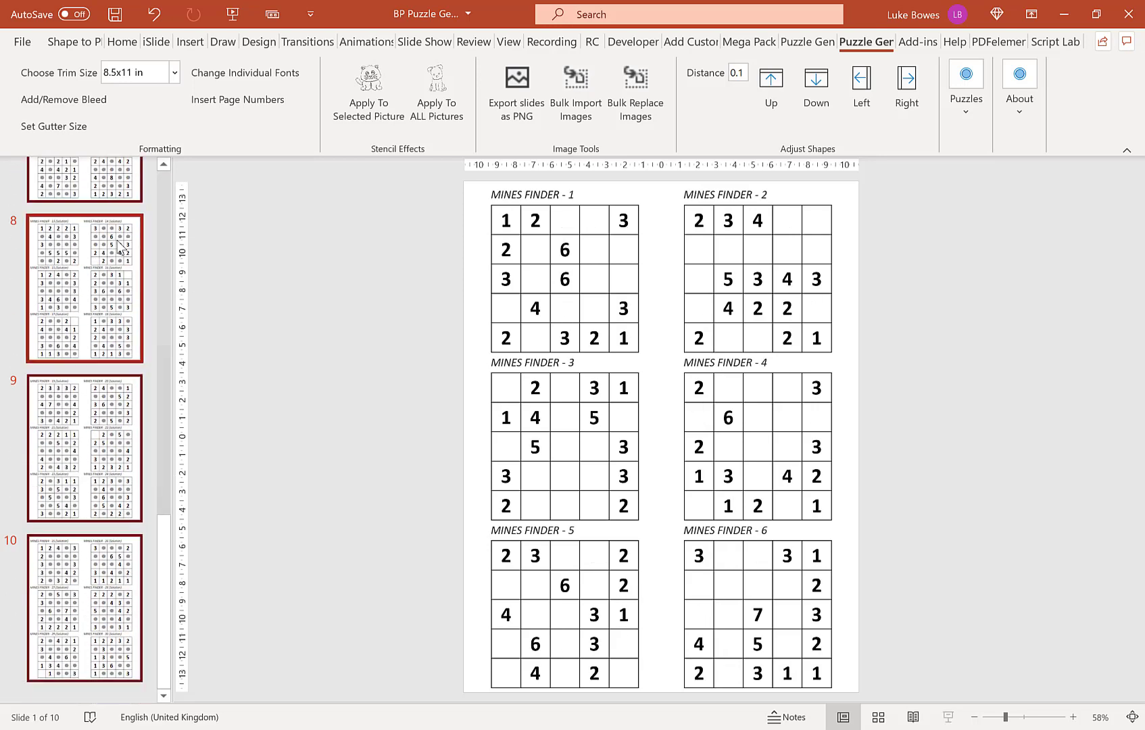
pyautogui.press('Delete')
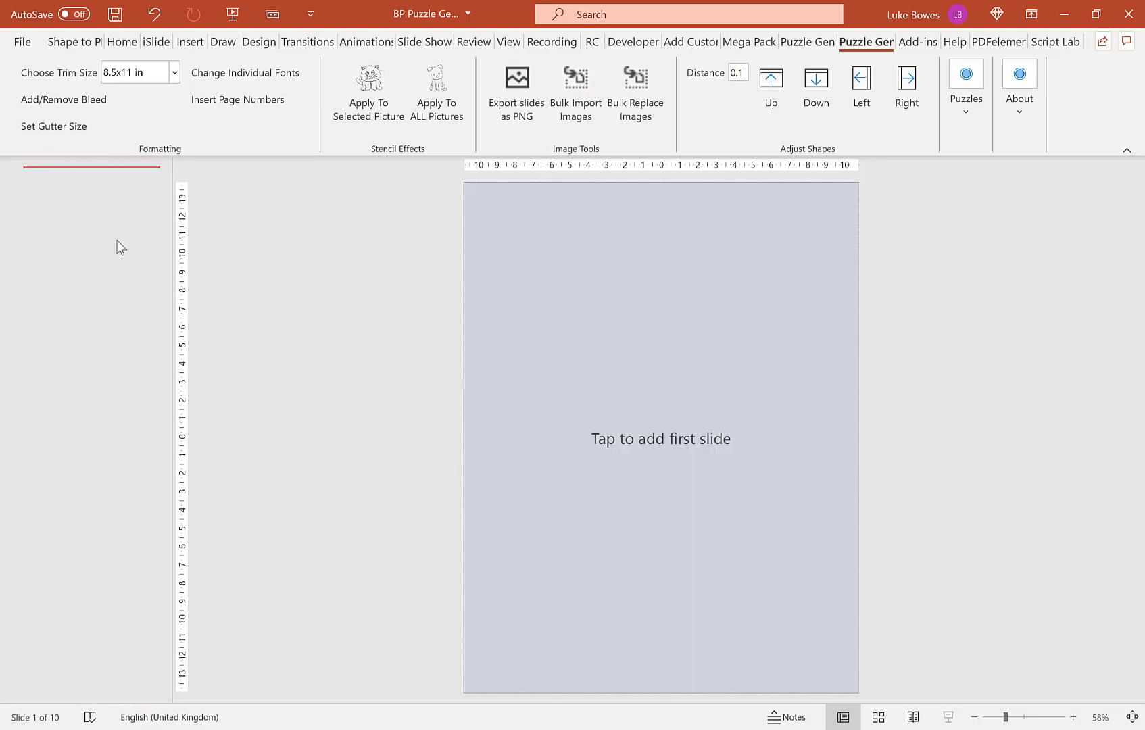
# Add a new slide and remove its title and subtitle placeholders.
pyautogui.click(666, 401)
pyautogui.click(687, 265)
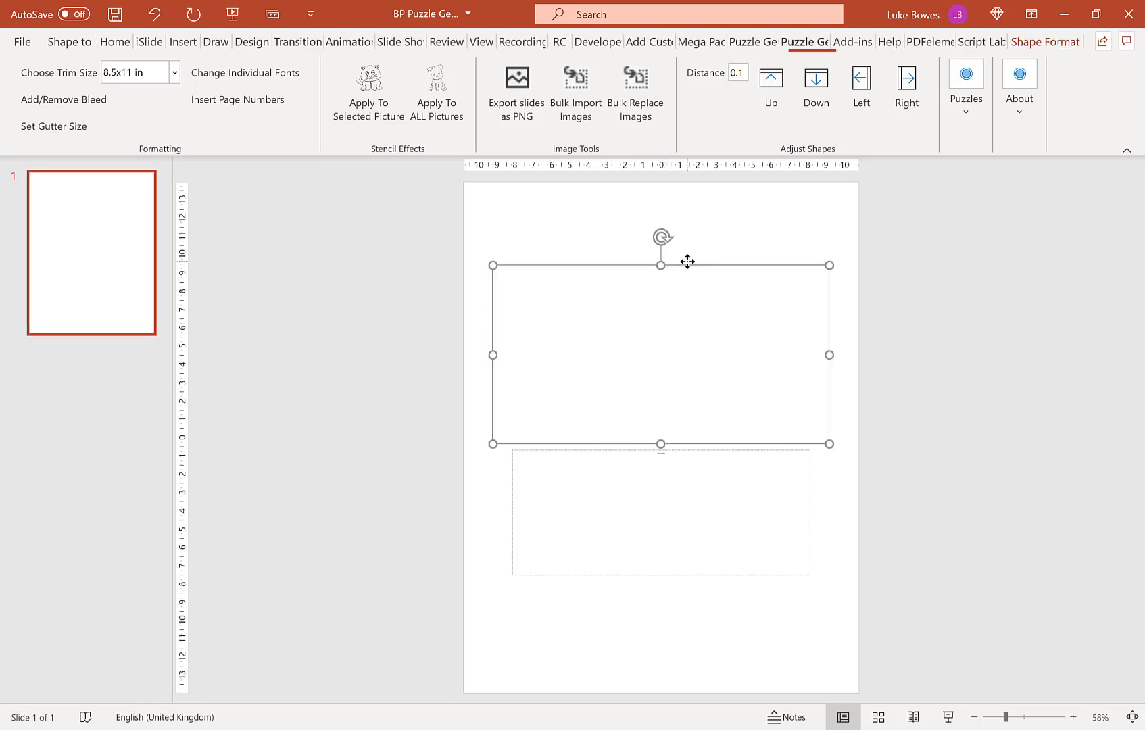
pyautogui.press('Delete')
pyautogui.click(694, 449)
pyautogui.press('Delete')
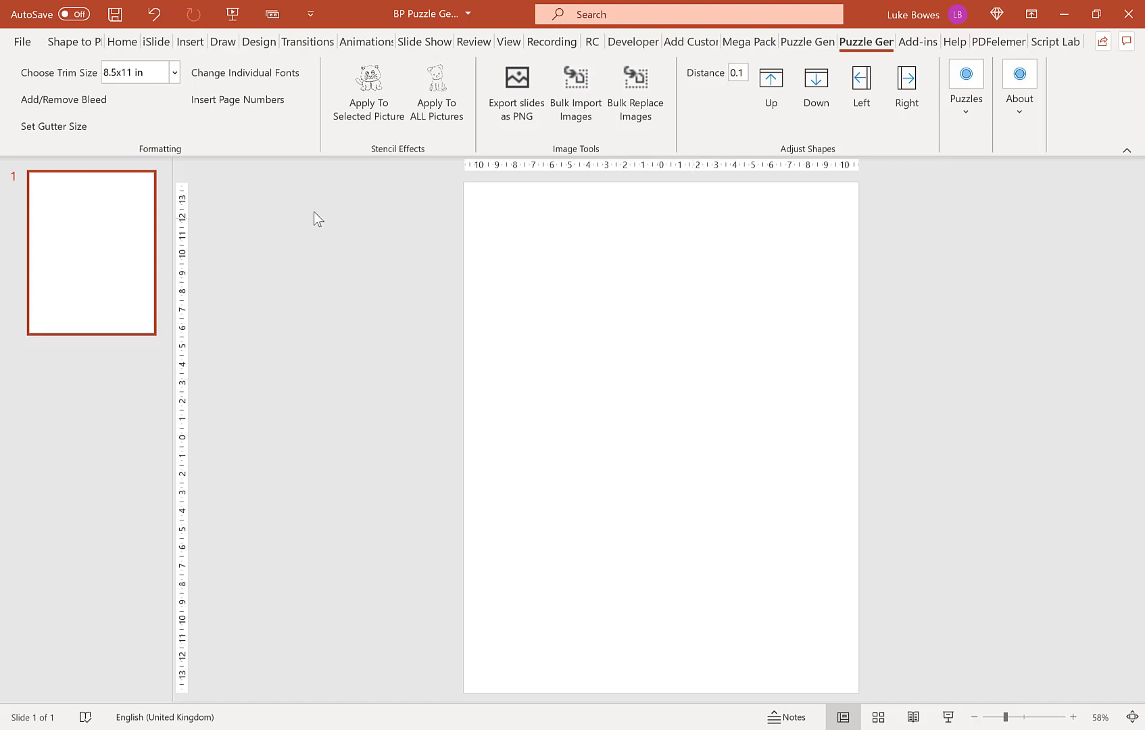
# Switch the trim size to 8.5x8.5 in and launch the Mine Finder generator.
pyautogui.click(173, 72)
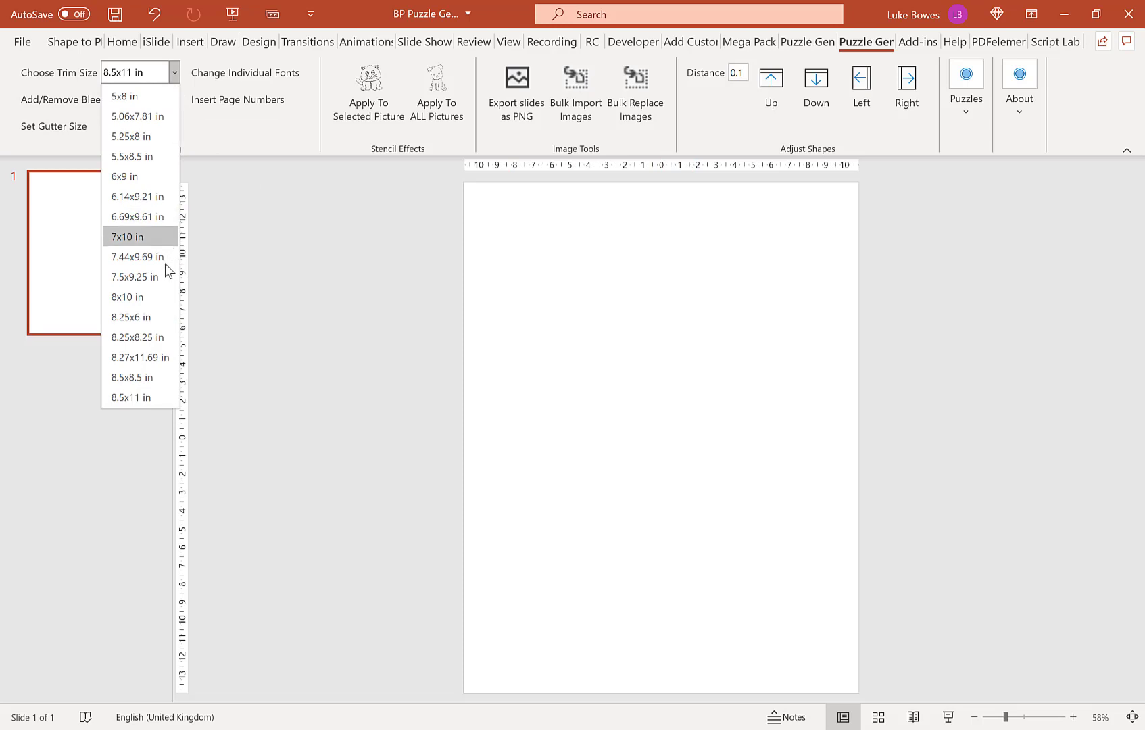
pyautogui.click(141, 378)
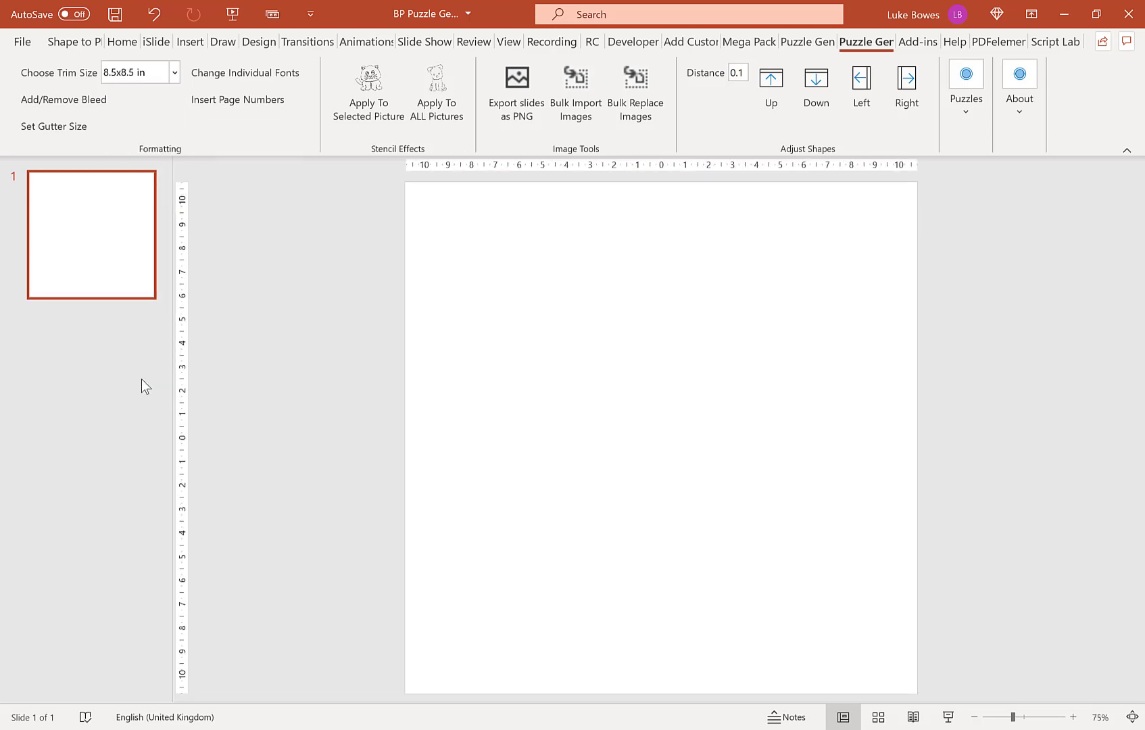
pyautogui.click(958, 90)
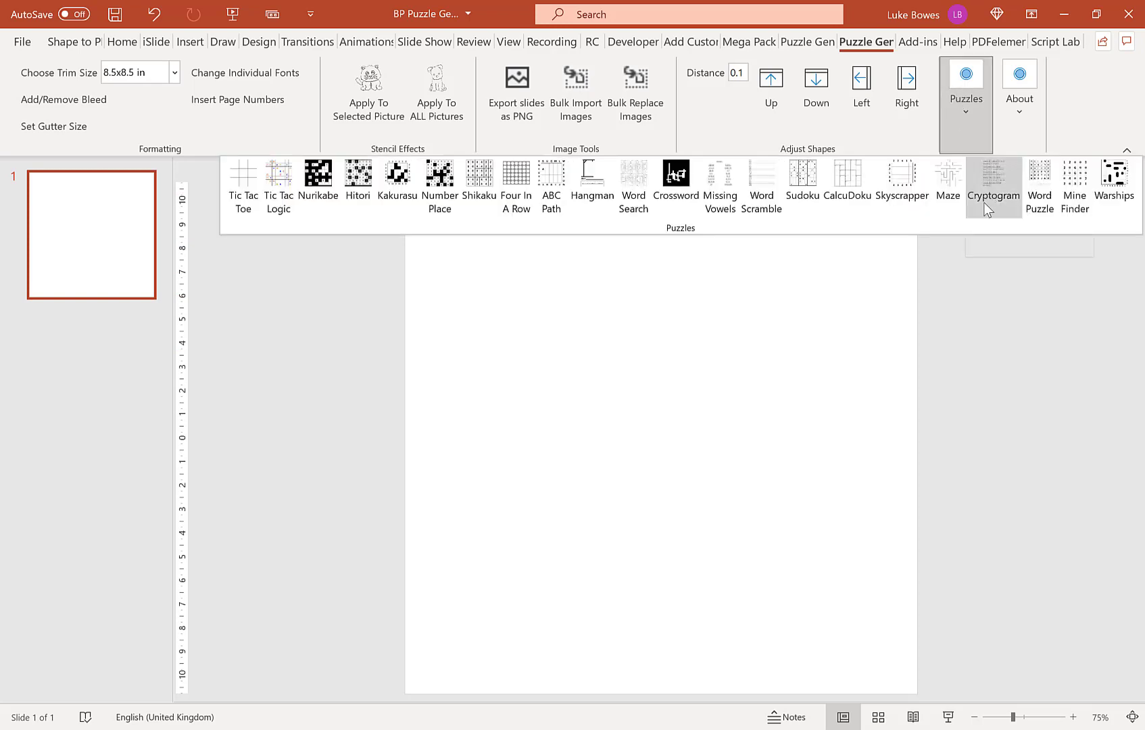
pyautogui.click(1067, 202)
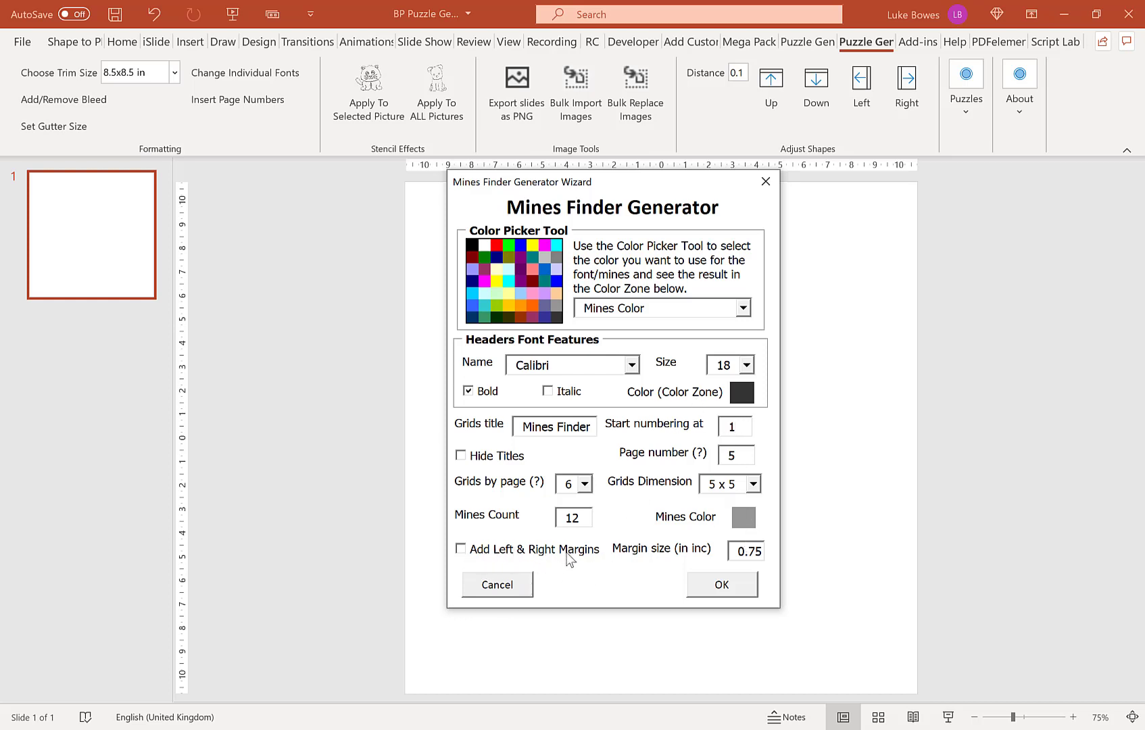
# Set one grid per page, 40 pages, and hide the grid titles.
pyautogui.click(585, 484)
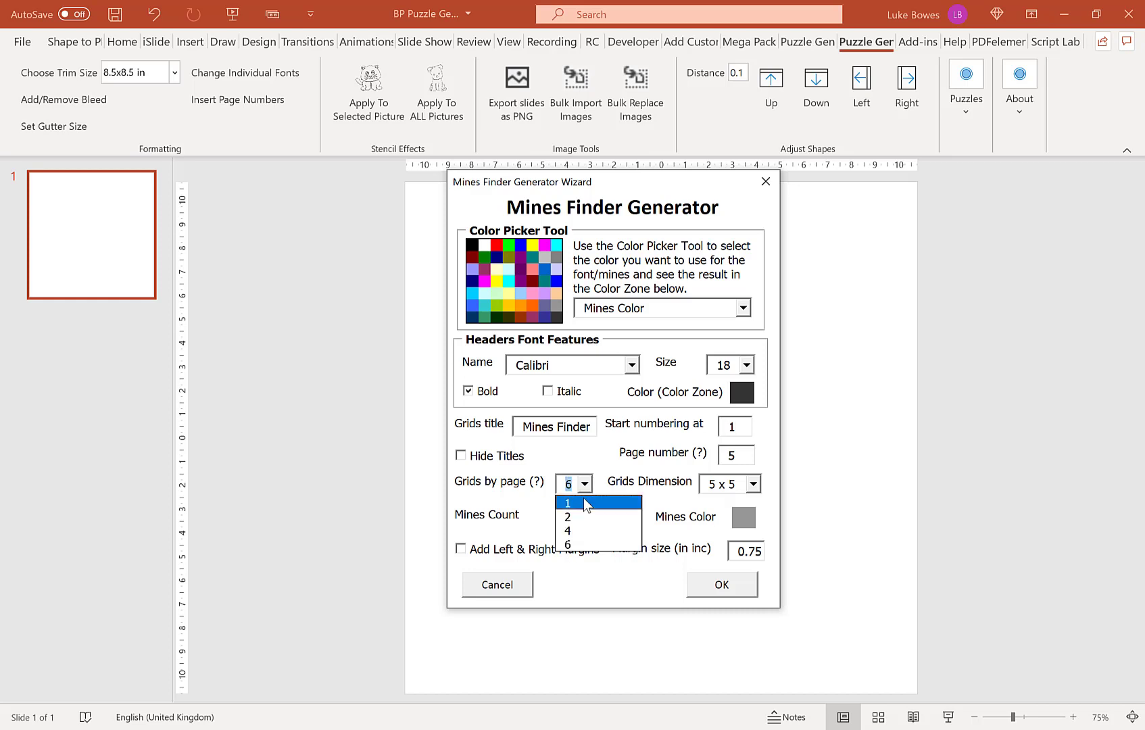
pyautogui.click(583, 498)
pyautogui.hotkey('shift', 'Tab')
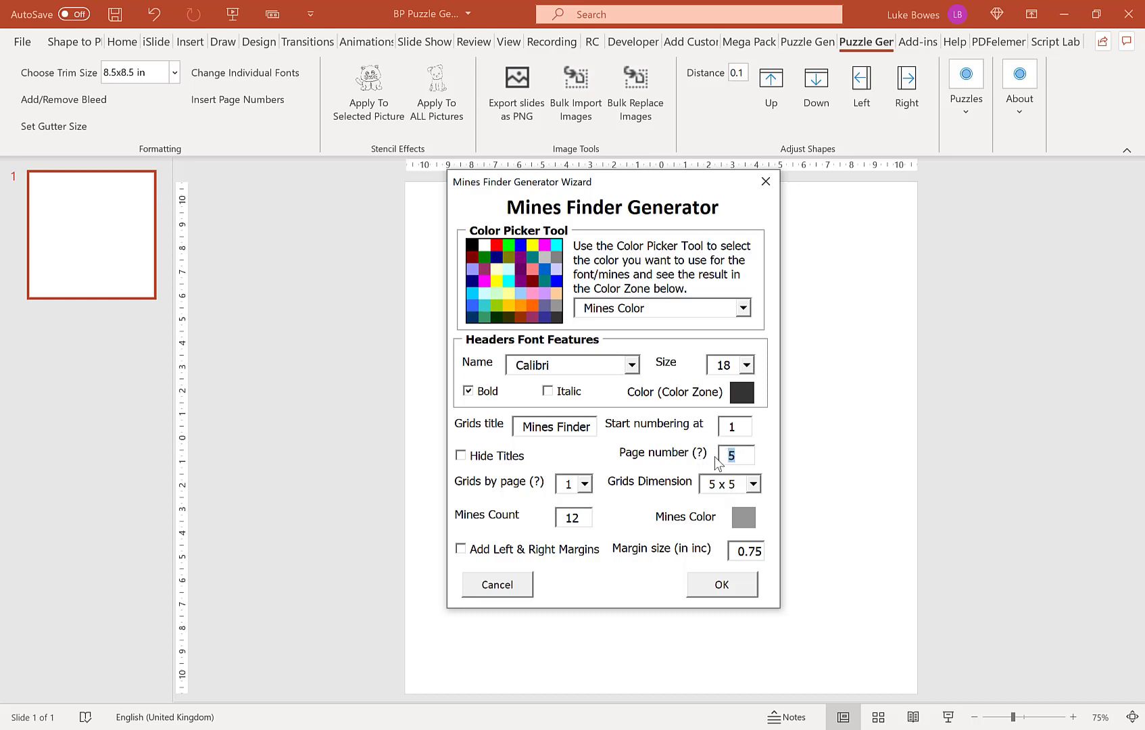
pyautogui.write('40')
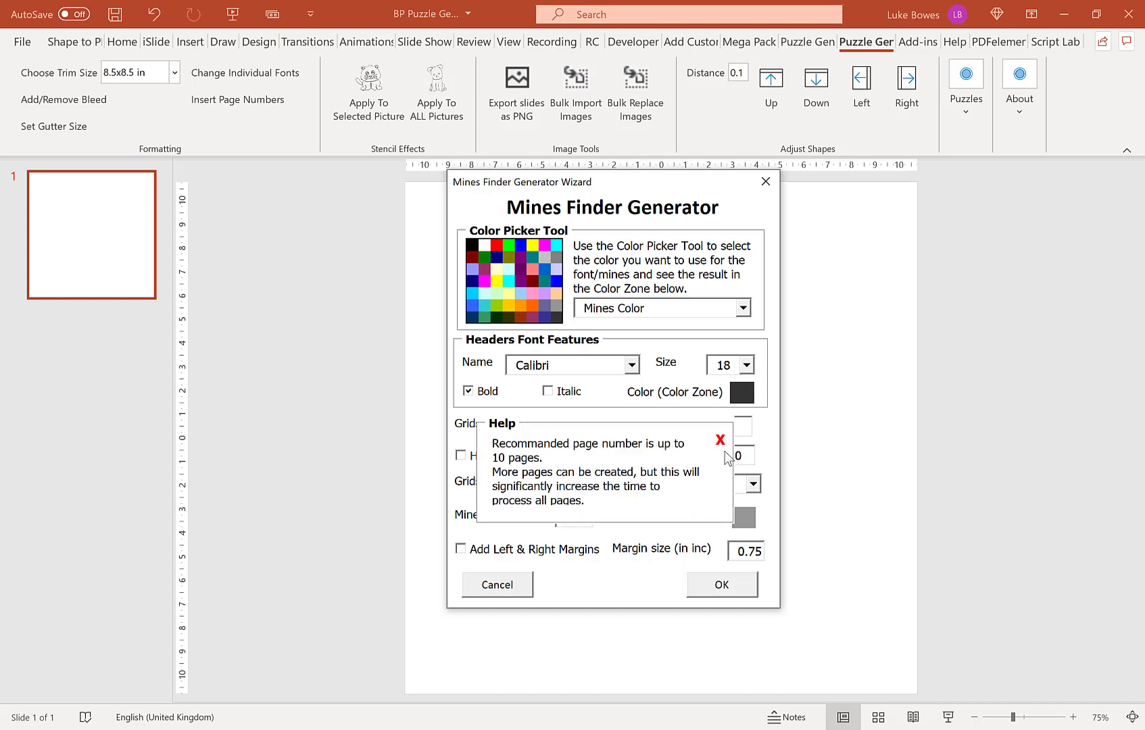
pyautogui.click(723, 439)
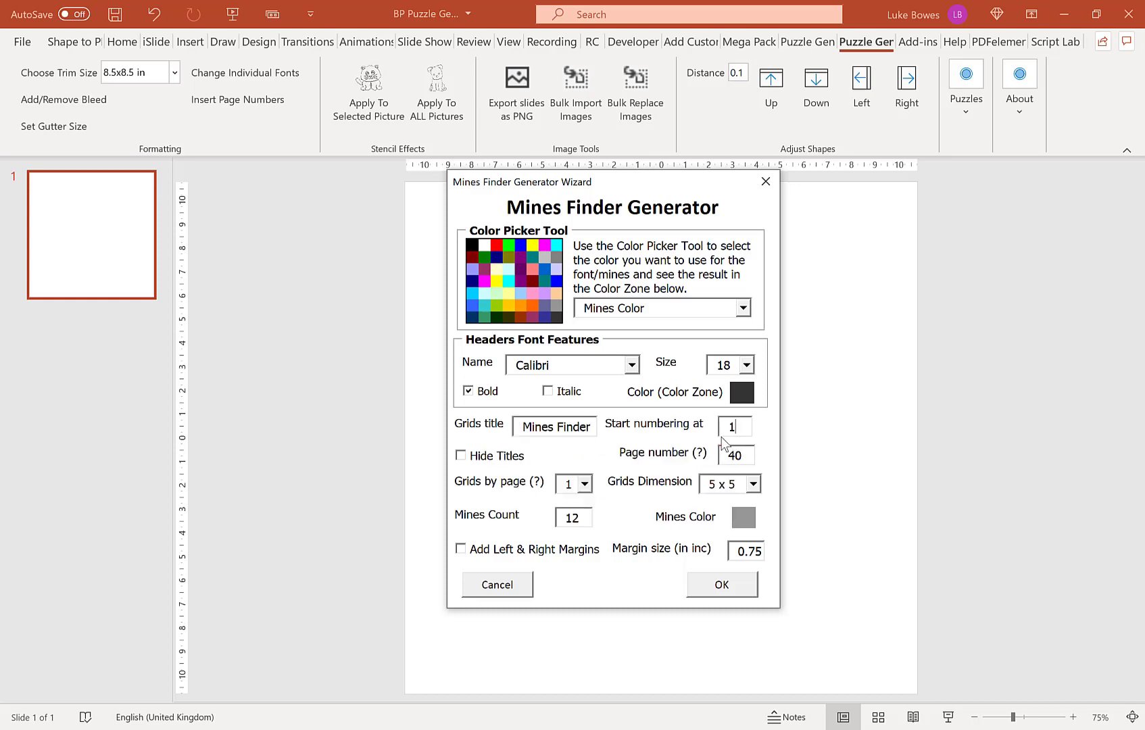
pyautogui.click(492, 462)
# Generate the 40 Mines Finder puzzles and their solutions, filling the deck with 80 slides.
pyautogui.click(729, 585)
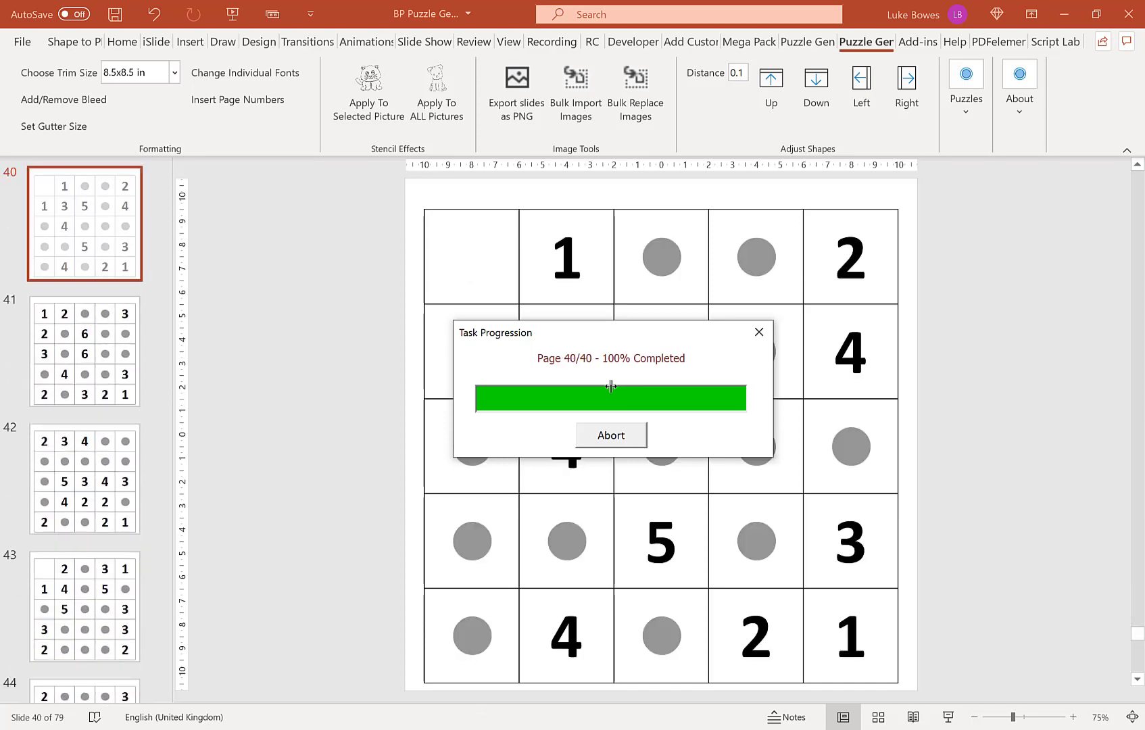
pyautogui.click(737, 445)
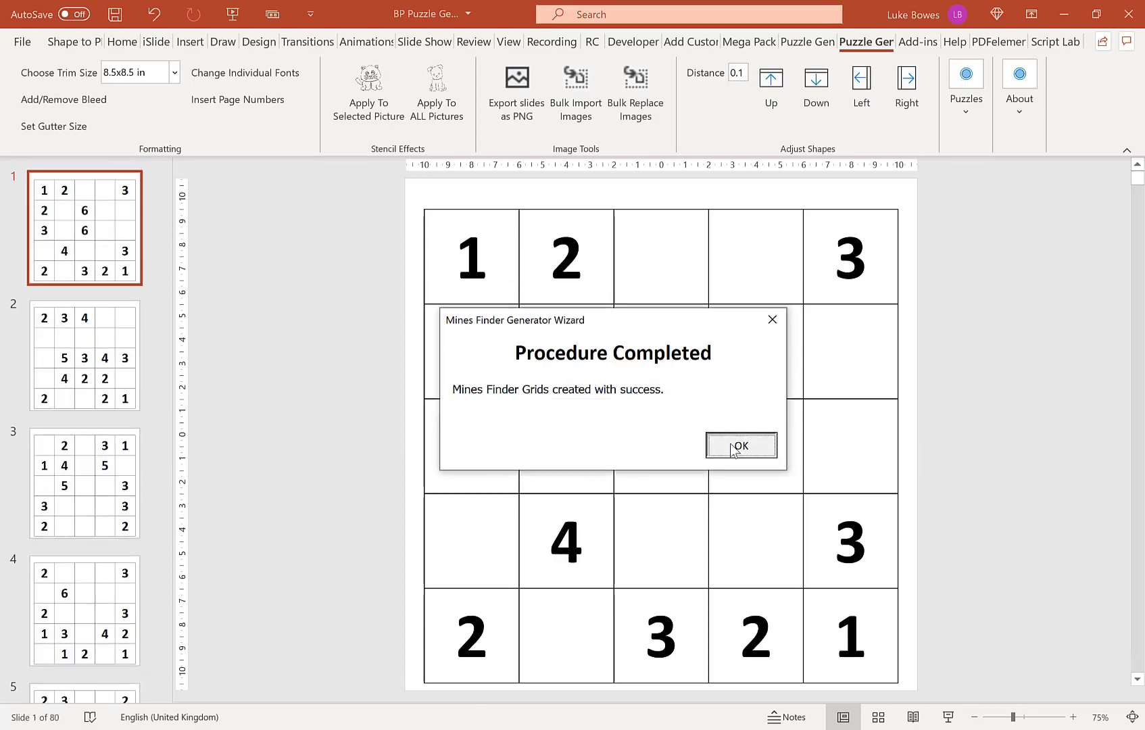
# Set up a PNG export of slides 1 to 40 with the file name 'puzzle'.
pyautogui.click(524, 125)
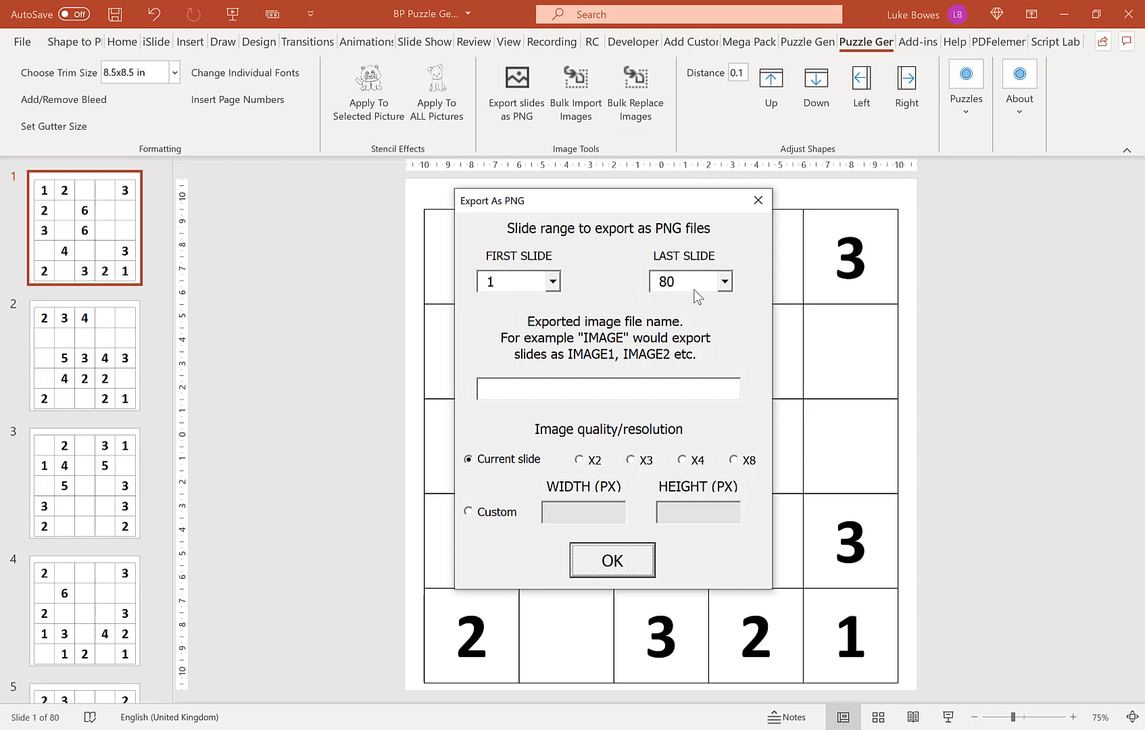
pyautogui.click(694, 289)
pyautogui.moveTo(729, 407); pyautogui.dragTo(726, 370)
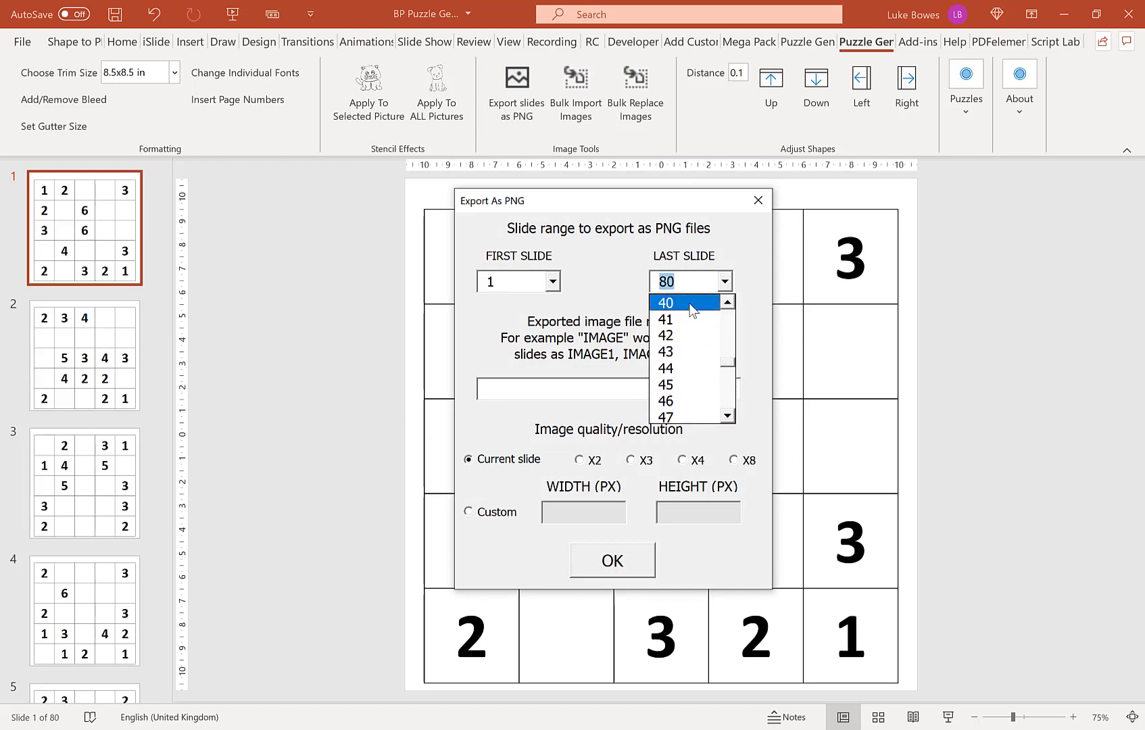
pyautogui.click(666, 302)
pyautogui.click(643, 393)
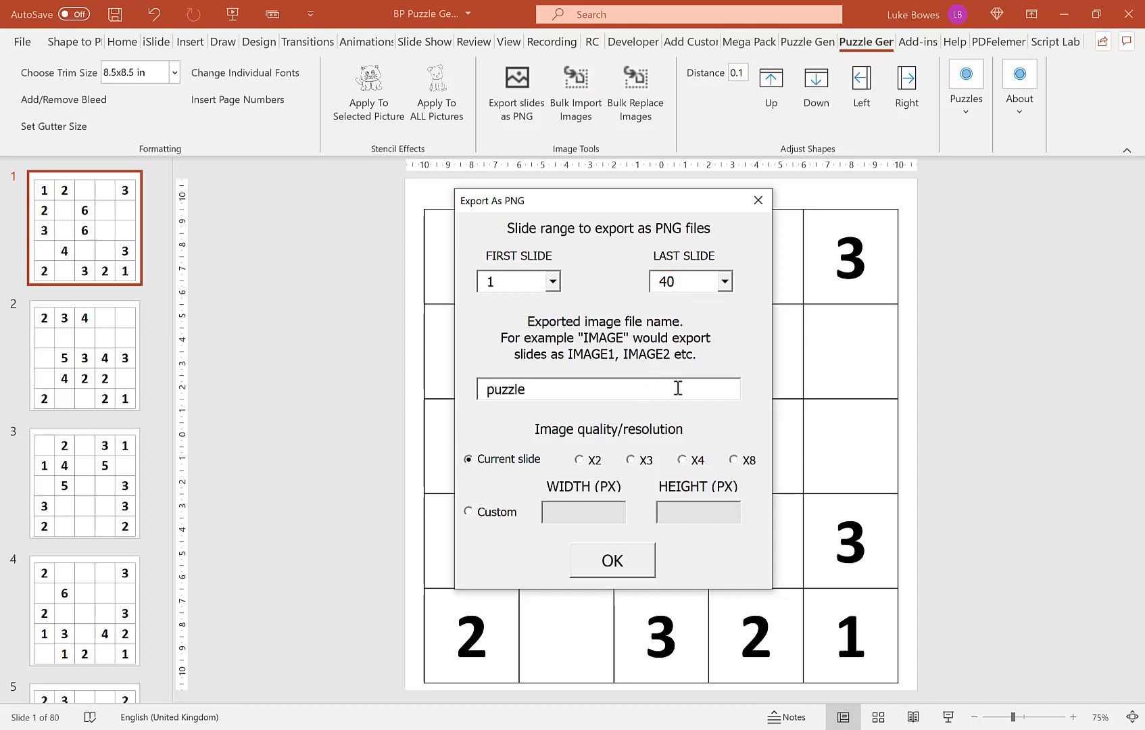
pyautogui.click(623, 561)
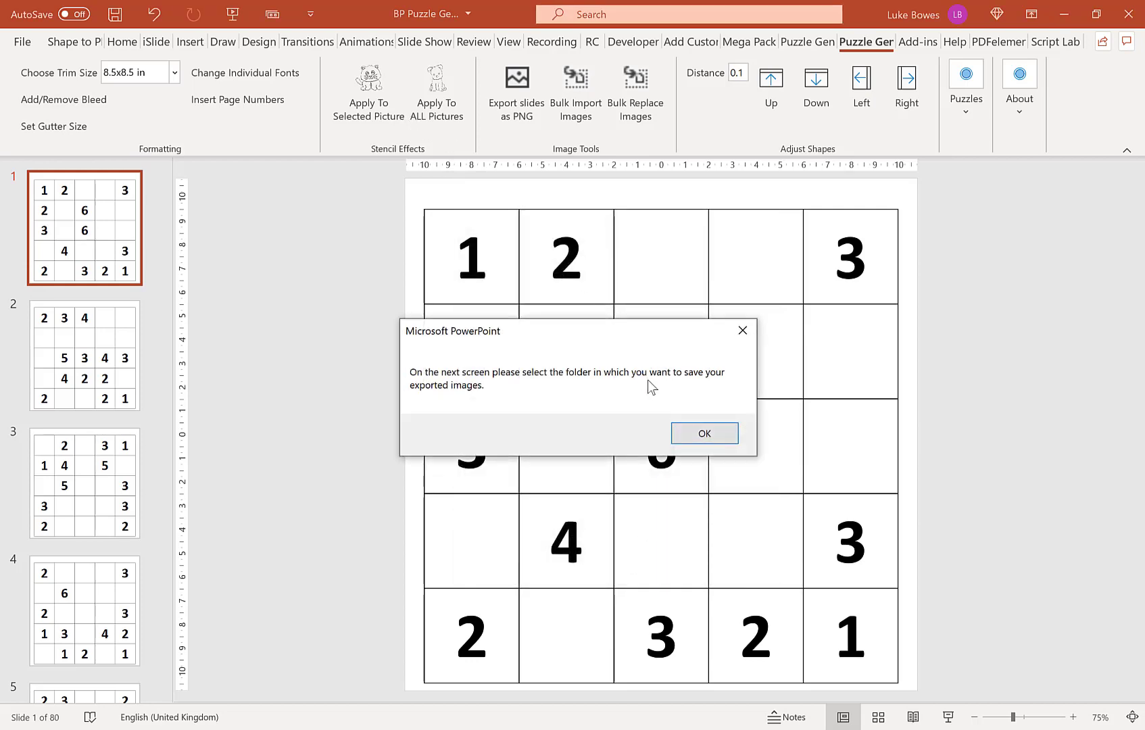
# Create a new folder named 'mine finder' on the C: drive.
pyautogui.click(704, 434)
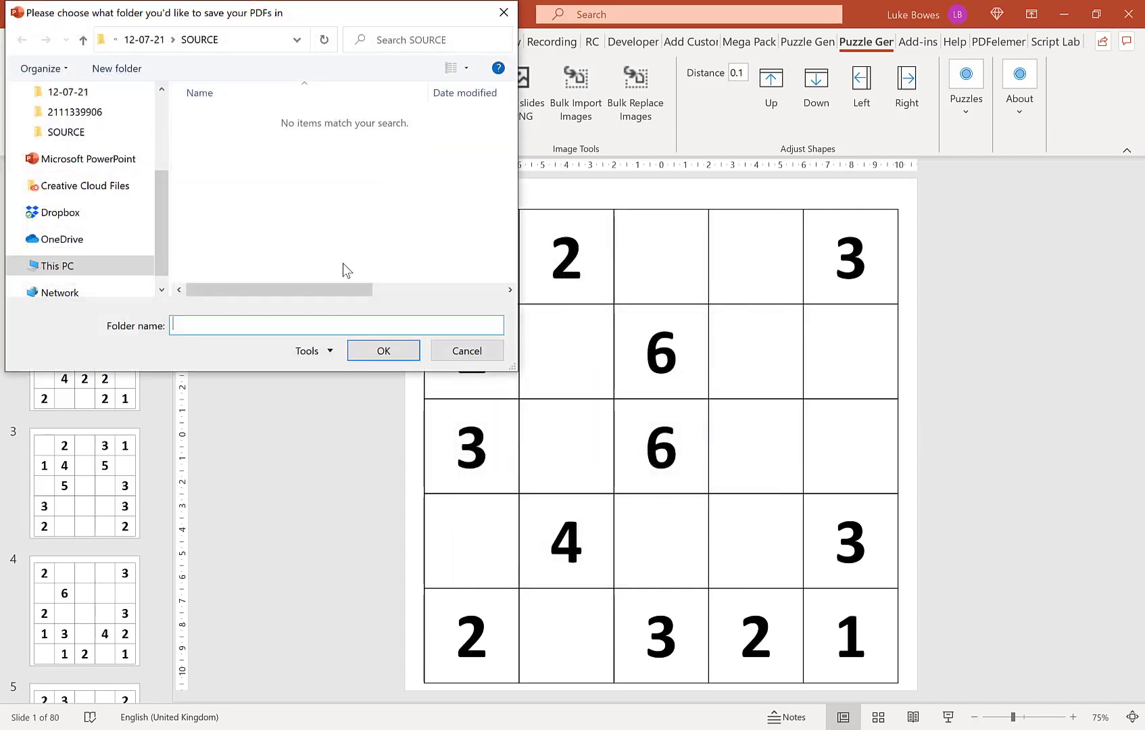
pyautogui.scroll(-1, 167, 217)
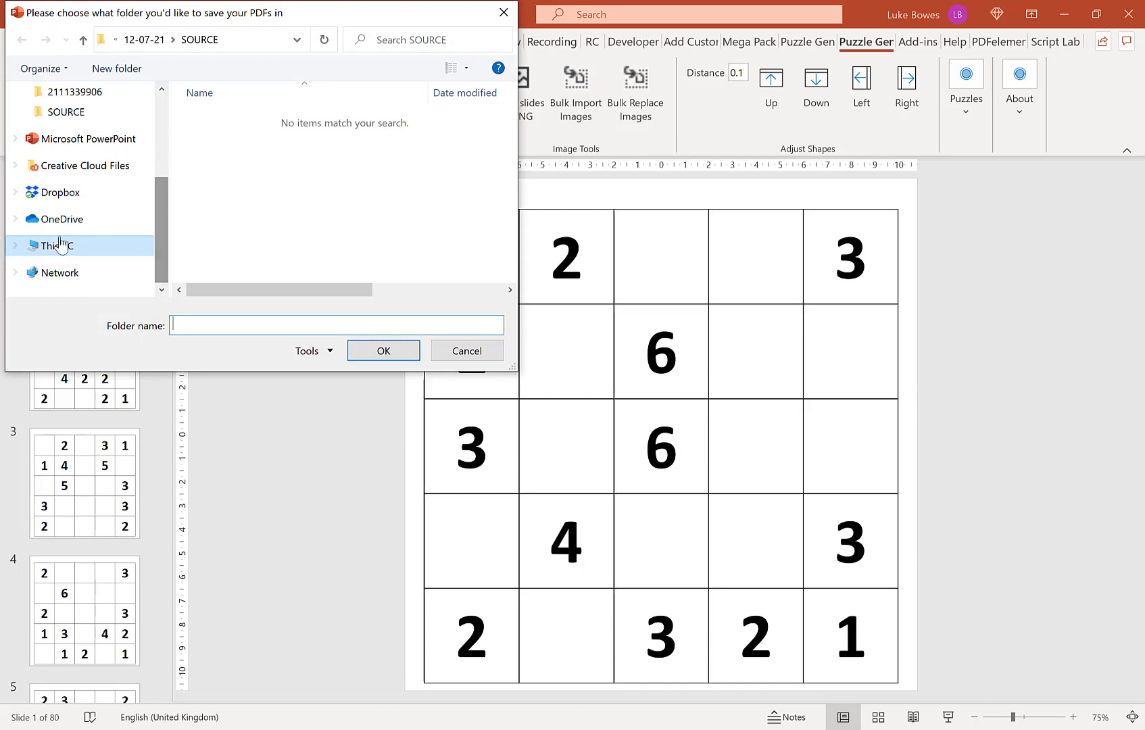
pyautogui.click(67, 247)
pyautogui.scroll(-3, 289, 197)
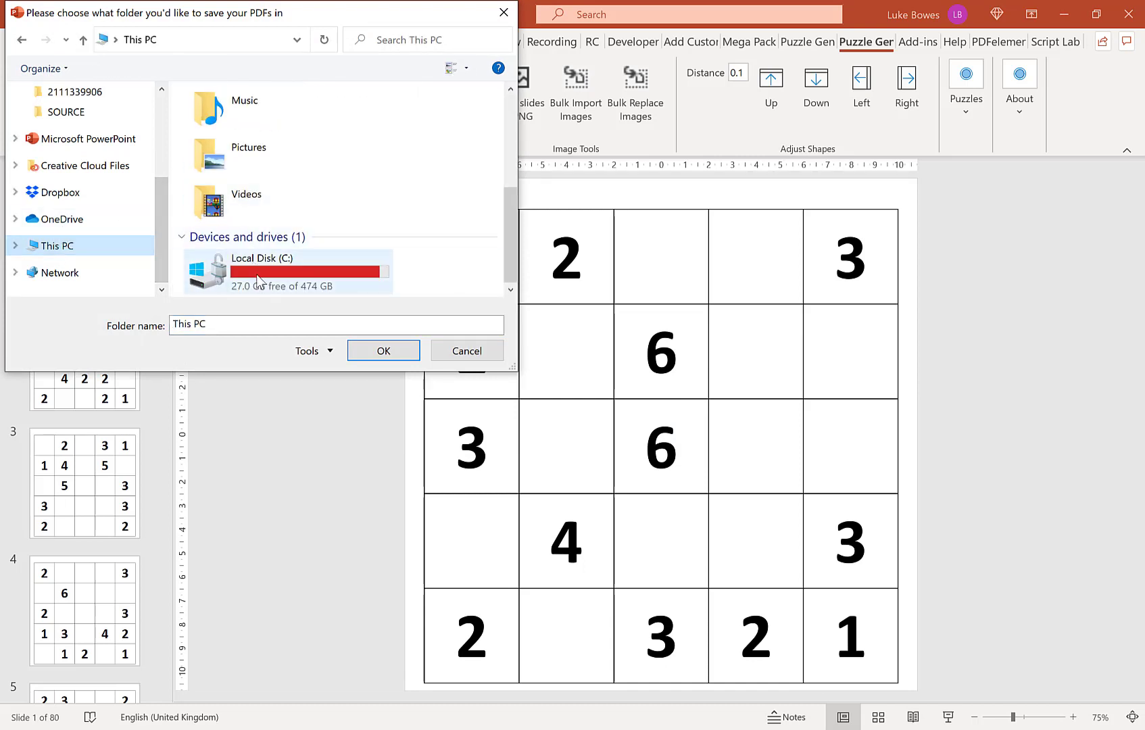
pyautogui.doubleClick(260, 270)
pyautogui.click(125, 72)
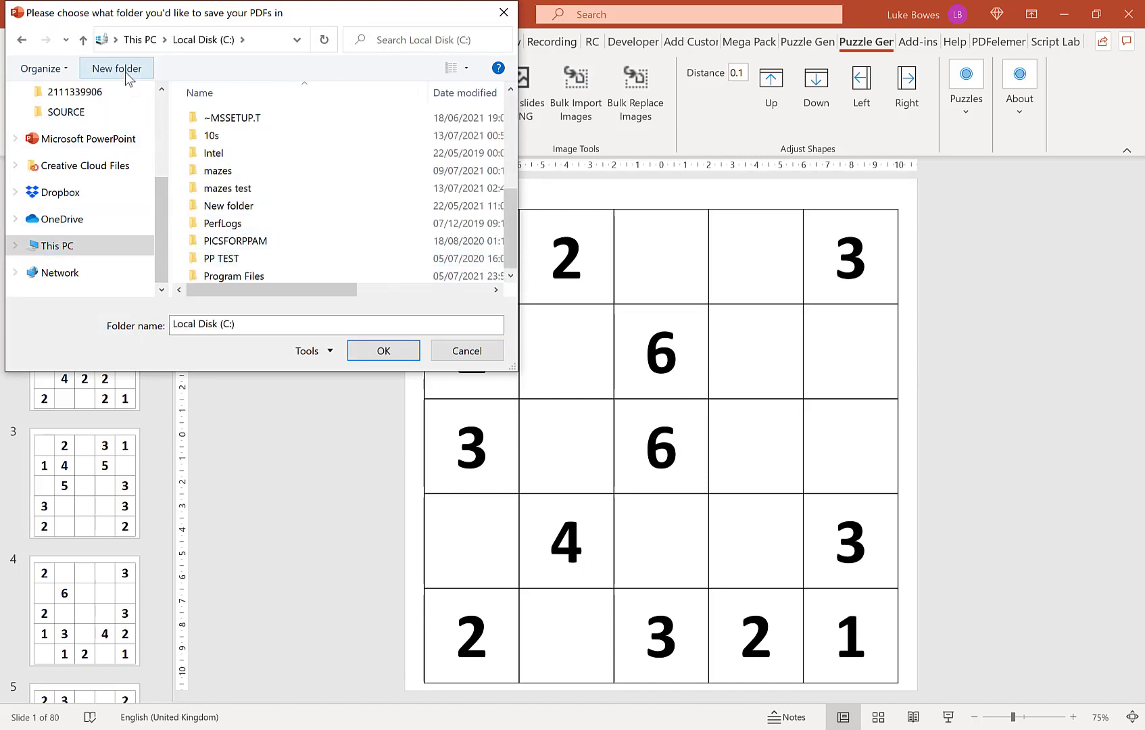
pyautogui.write('mine ')
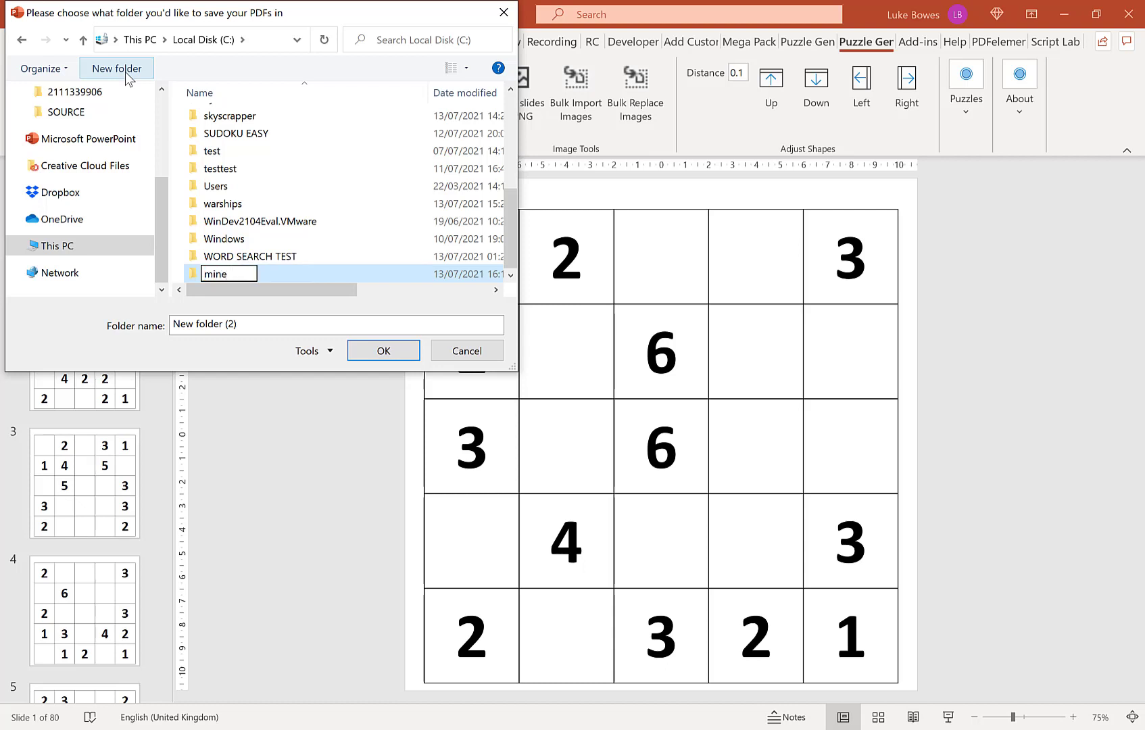
pyautogui.write('finder')
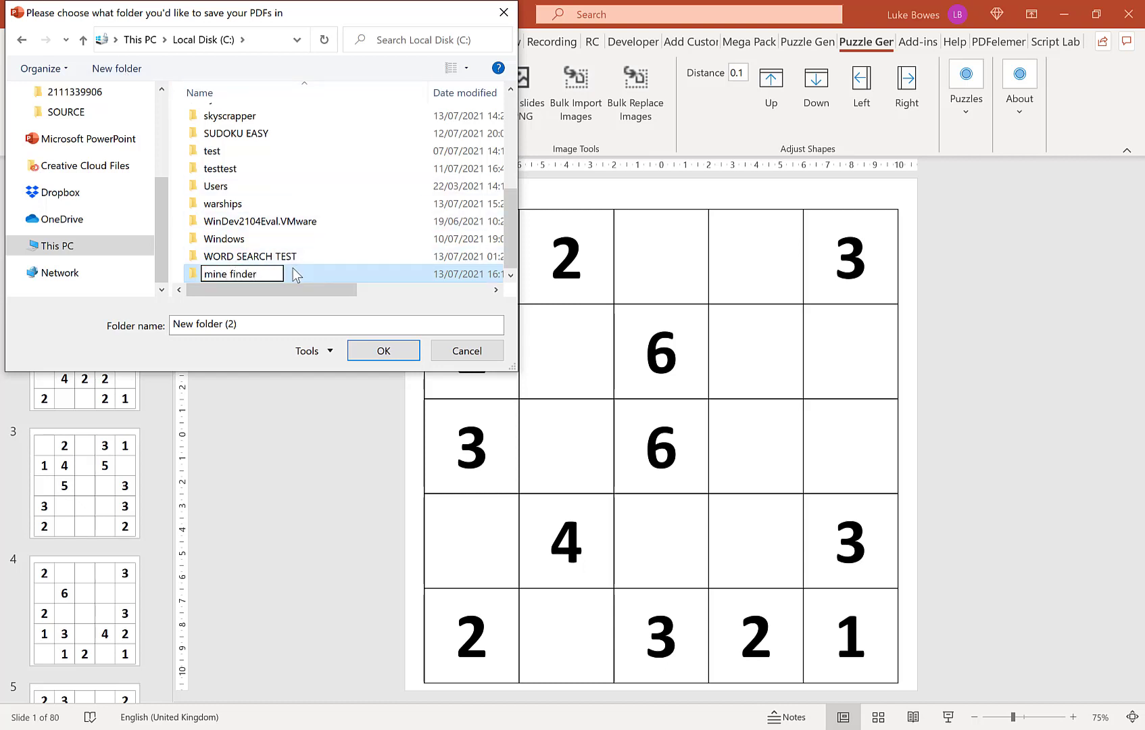
pyautogui.press('Return')
pyautogui.press('Return')
# Create a 'puzzles' folder inside mine finder and export the puzzle images there.
pyautogui.click(117, 69)
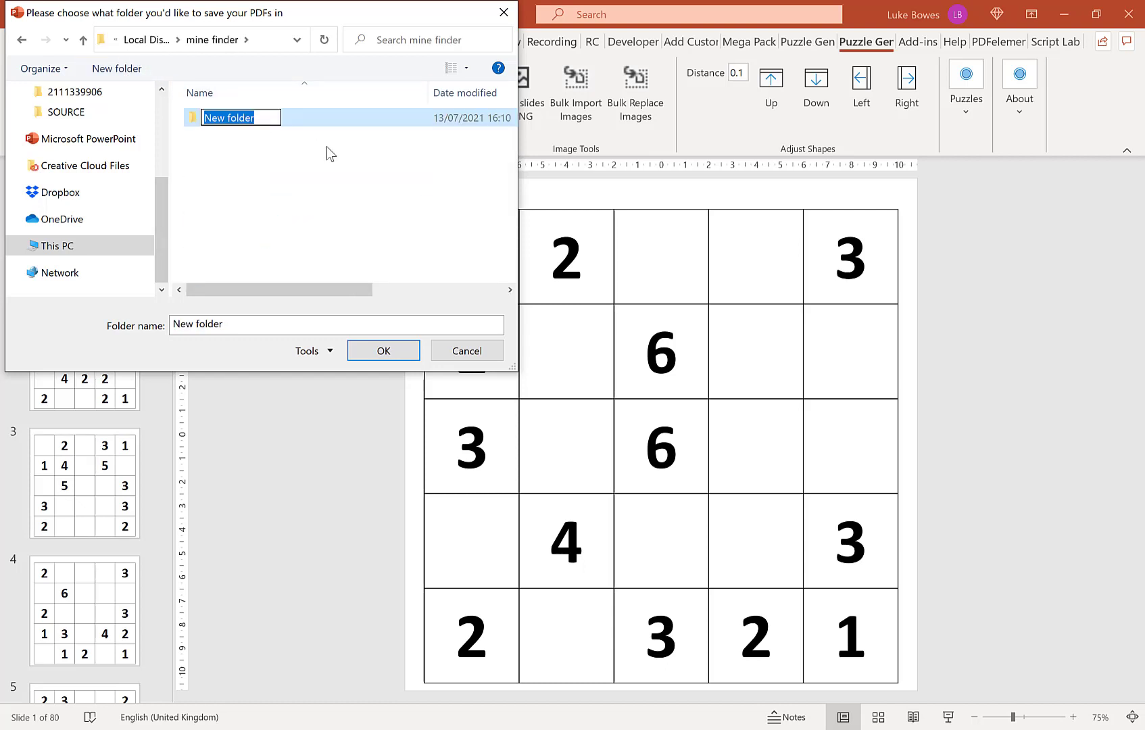
pyautogui.write('puzzles')
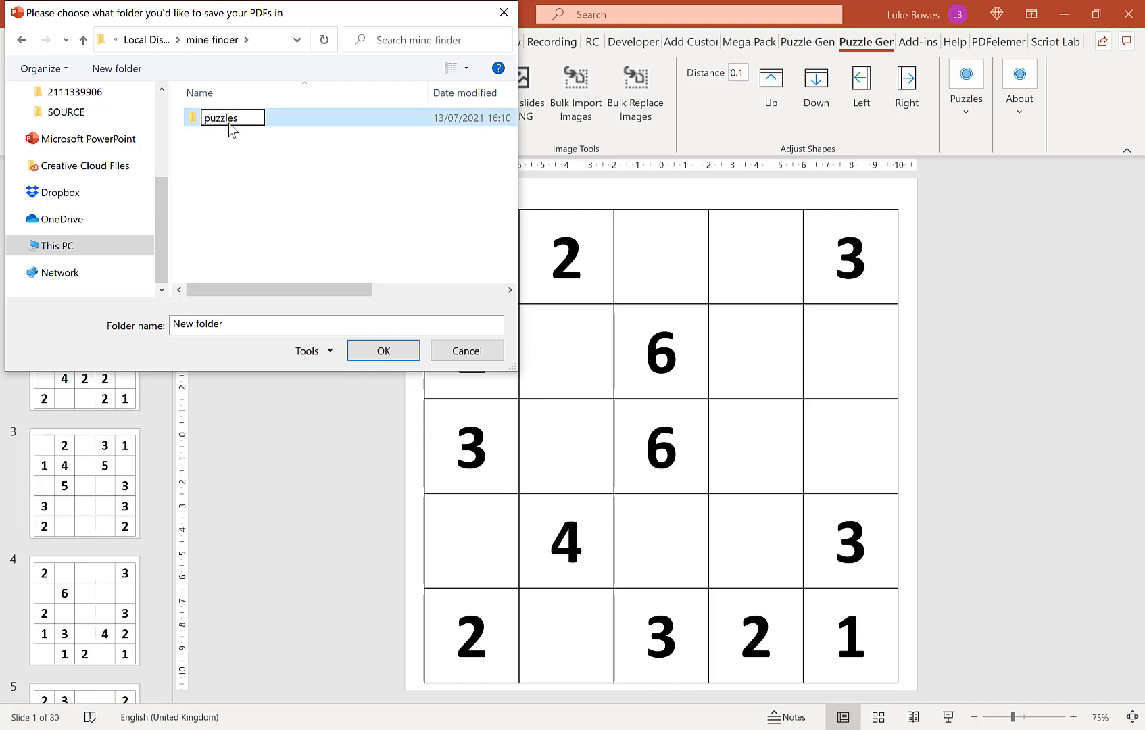
pyautogui.press('Return')
pyautogui.click(395, 356)
pyautogui.click(398, 356)
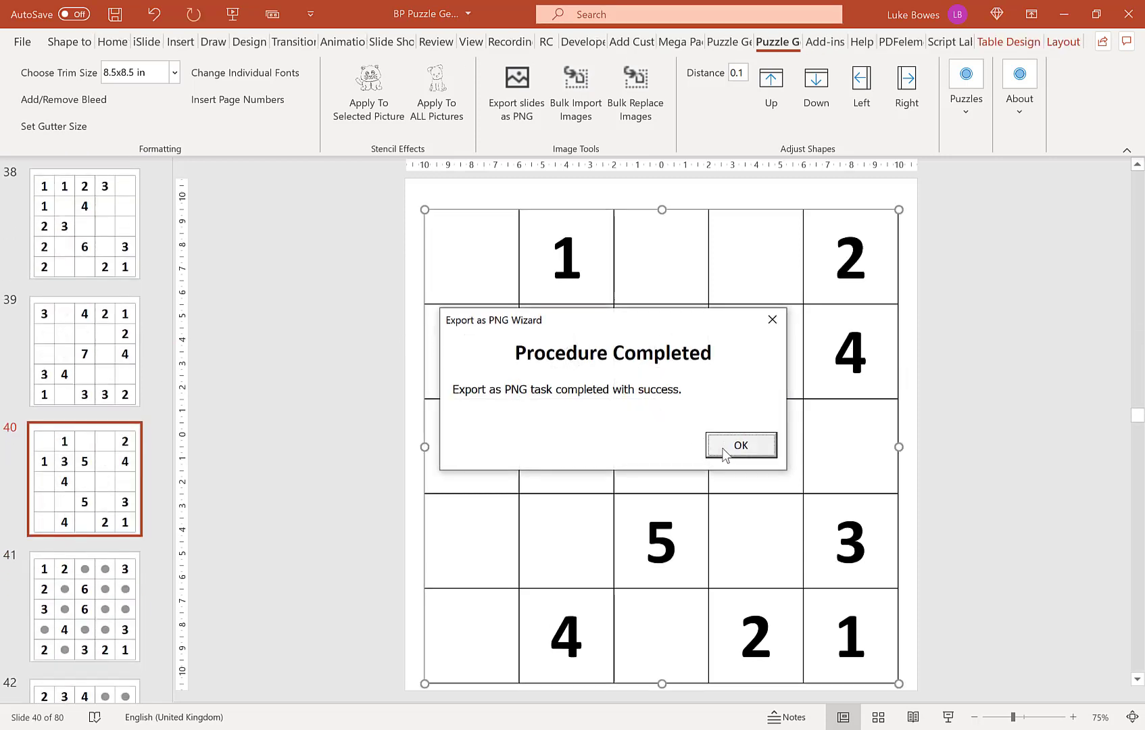
# Set up a PNG export of slides 41 to 80 with the file name 'solutions'.
pyautogui.click(724, 448)
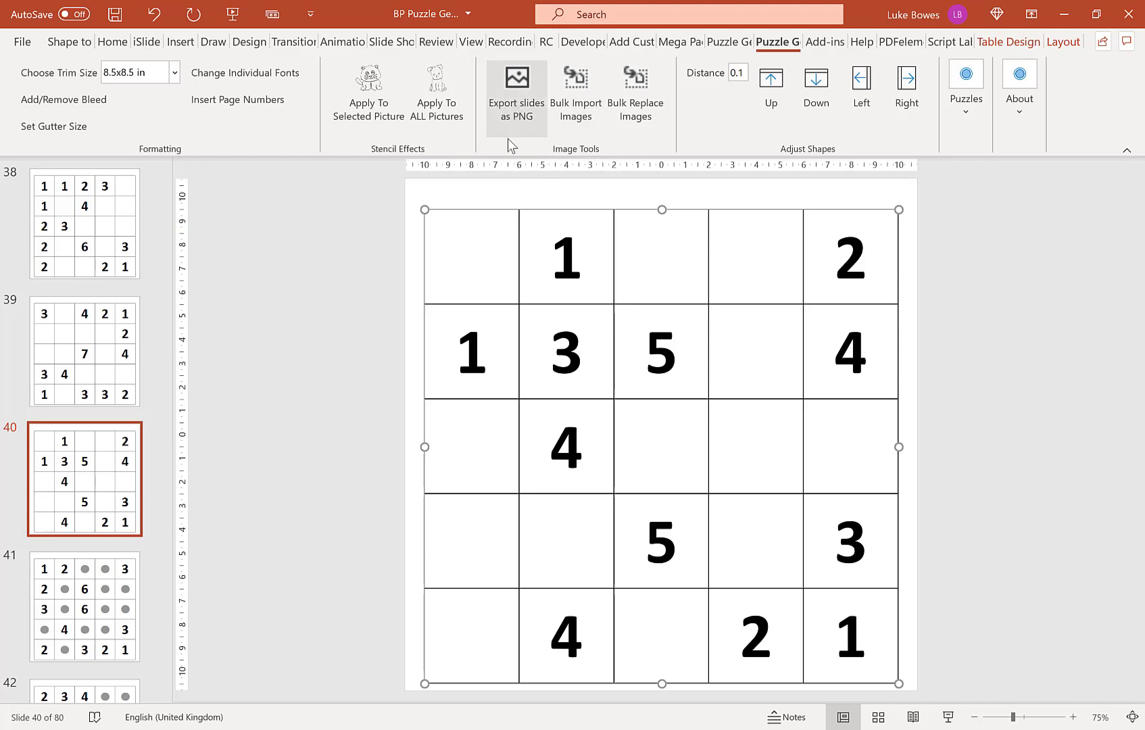
pyautogui.click(526, 121)
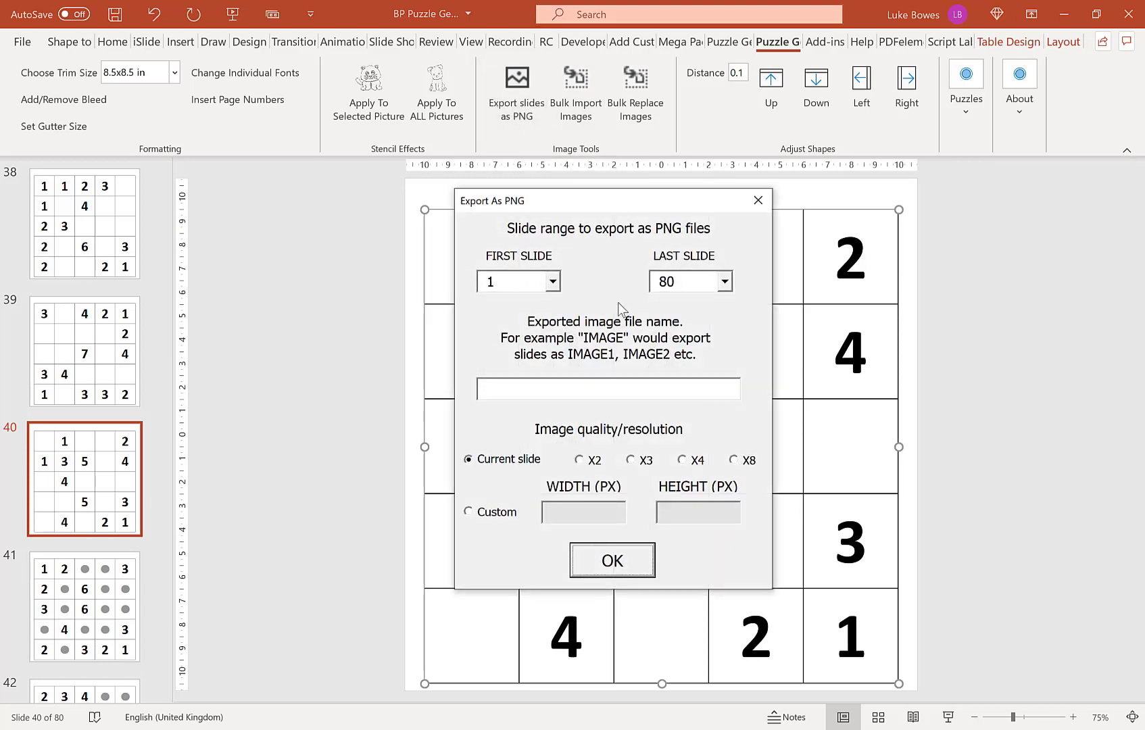
pyautogui.click(552, 281)
pyautogui.moveTo(560, 320); pyautogui.dragTo(534, 364)
pyautogui.click(511, 383)
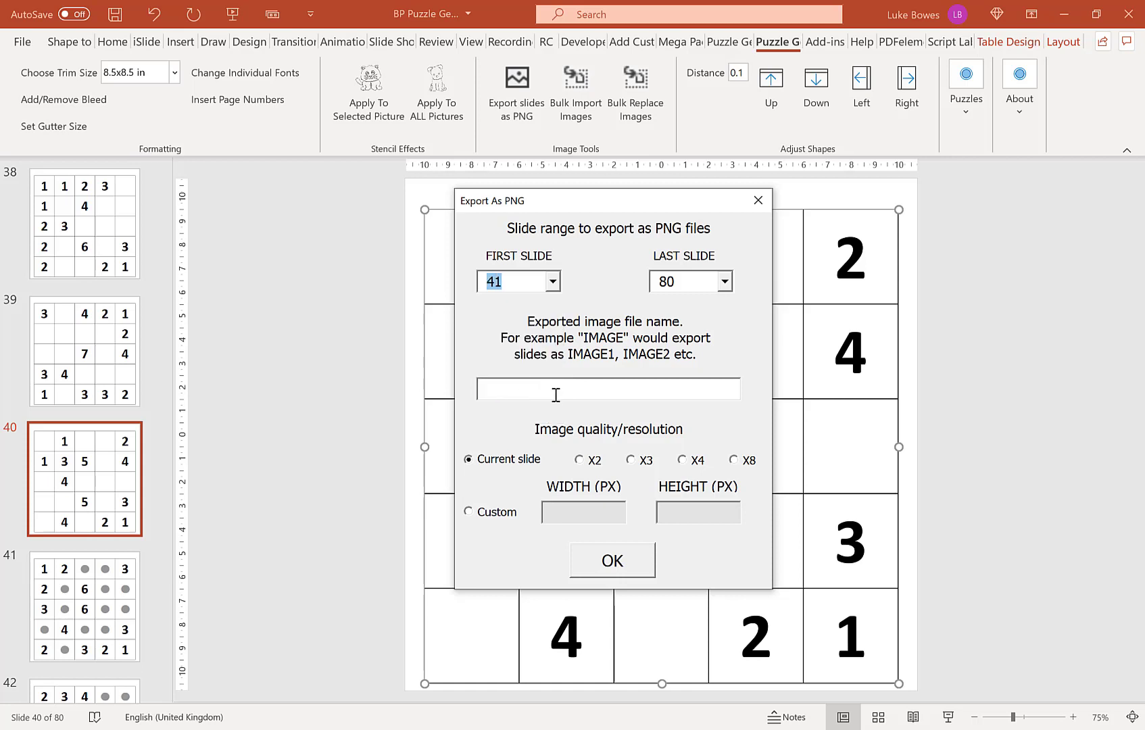
pyautogui.click(556, 397)
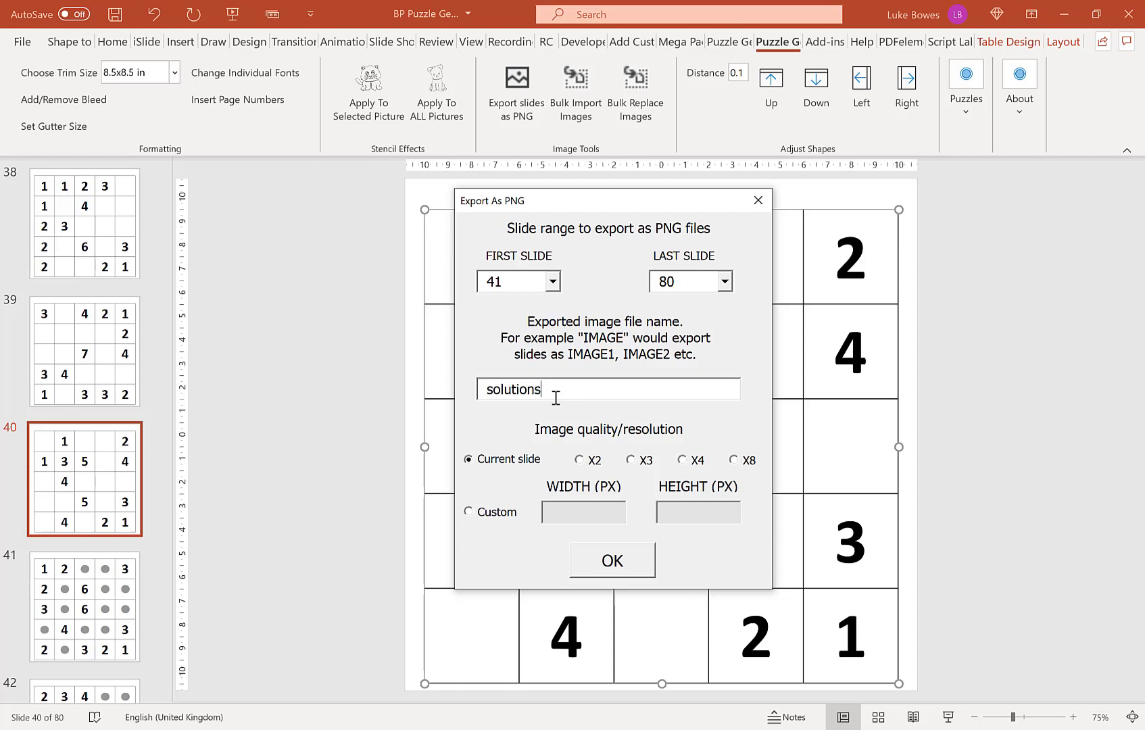
pyautogui.click(618, 564)
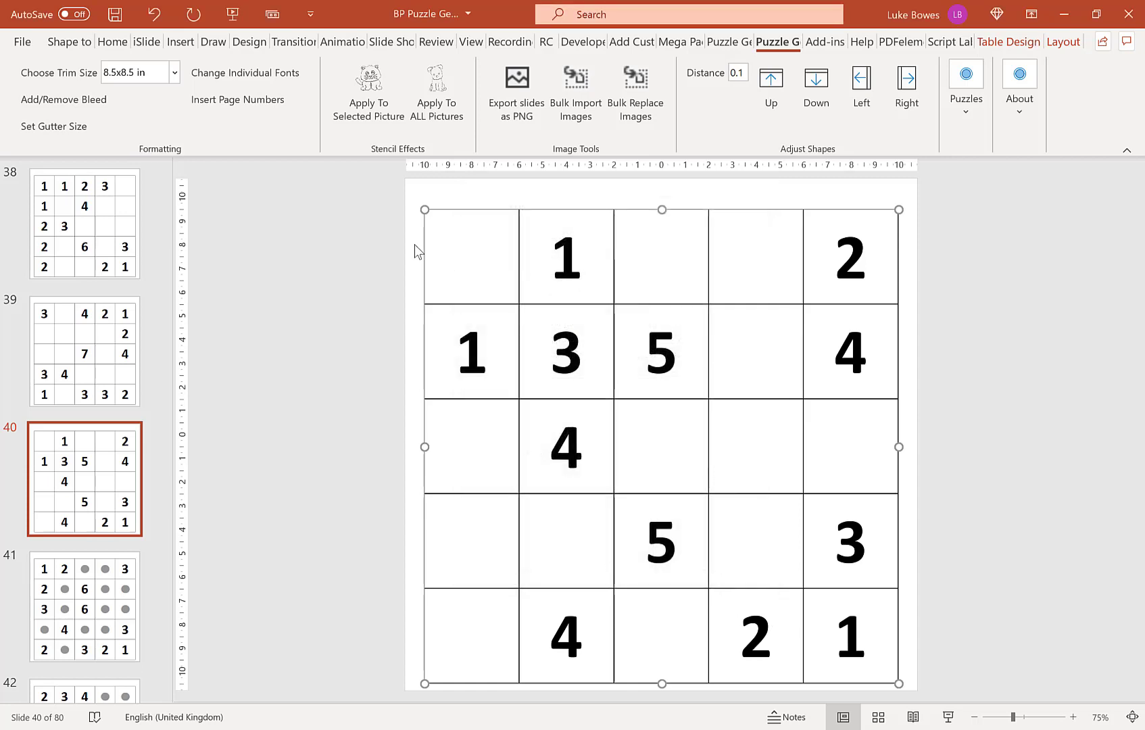
# Create a 'solutions' folder in C:\mine finder and export the solution images there.
pyautogui.click(715, 433)
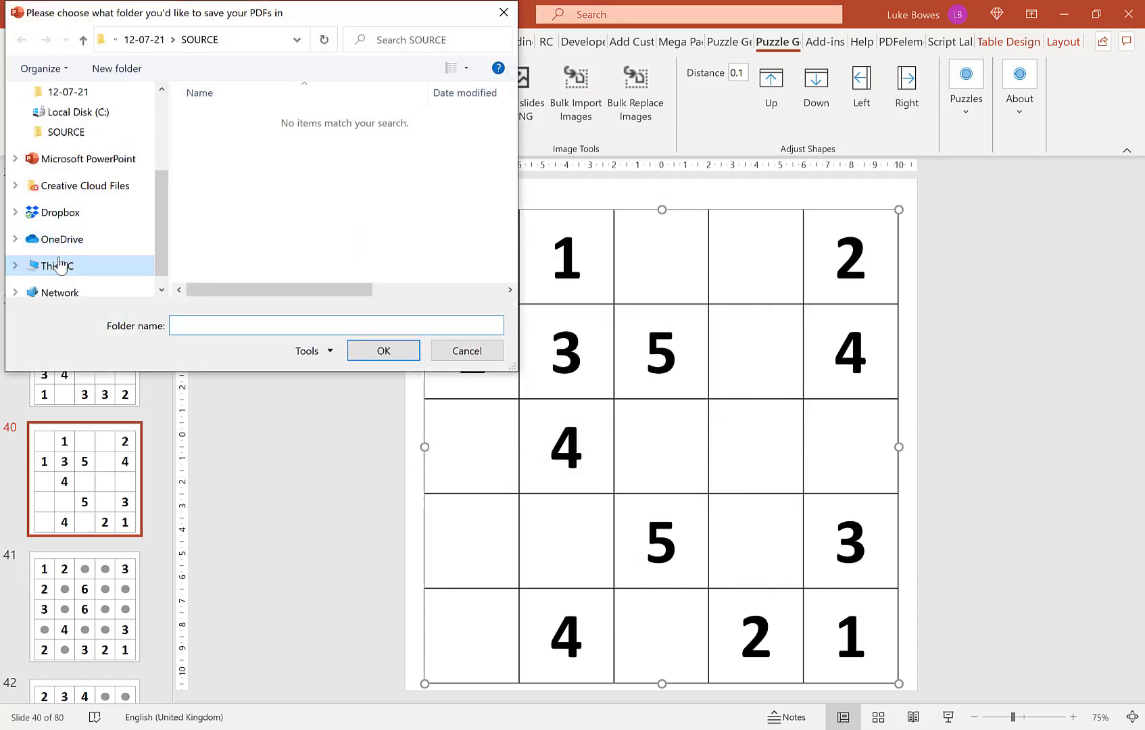
pyautogui.click(59, 265)
pyautogui.doubleClick(263, 286)
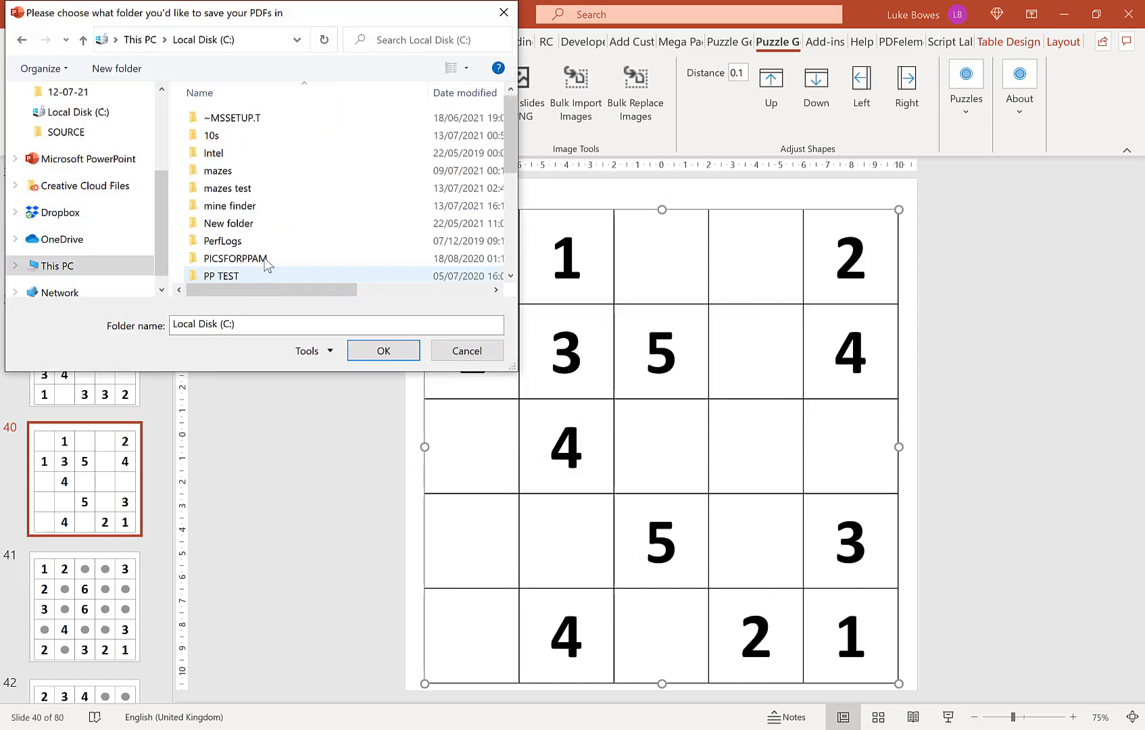
pyautogui.doubleClick(258, 207)
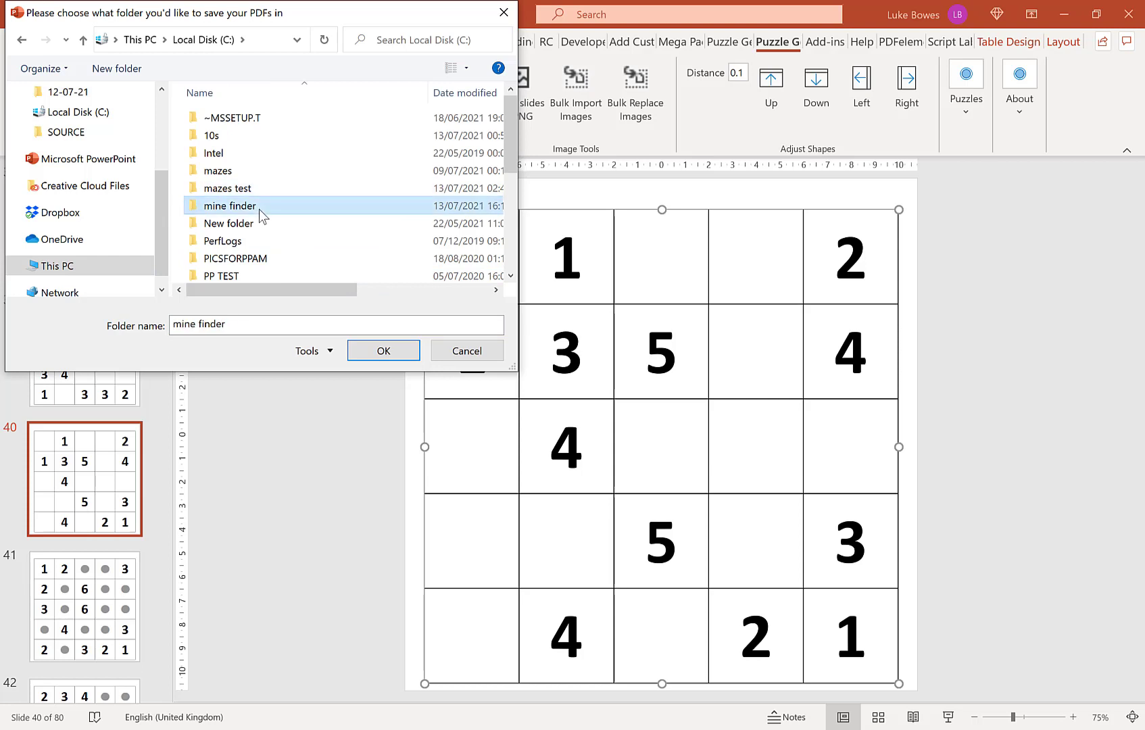
pyautogui.click(136, 71)
pyautogui.write('sol')
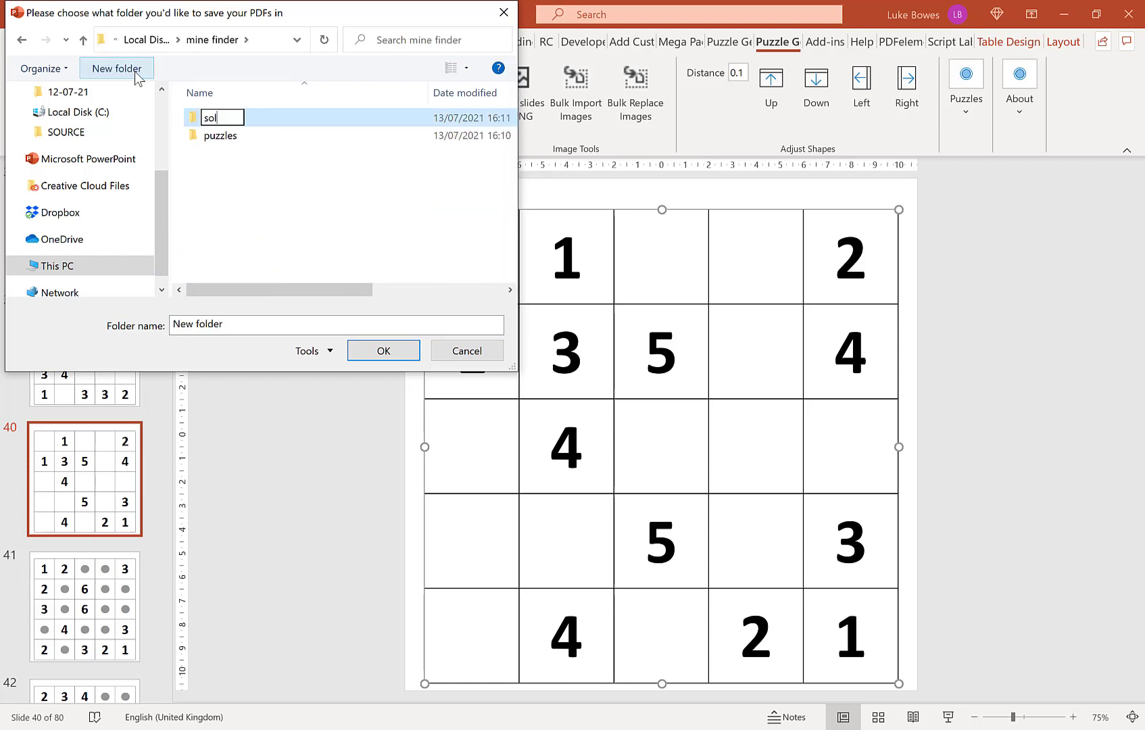
pyautogui.write('utions')
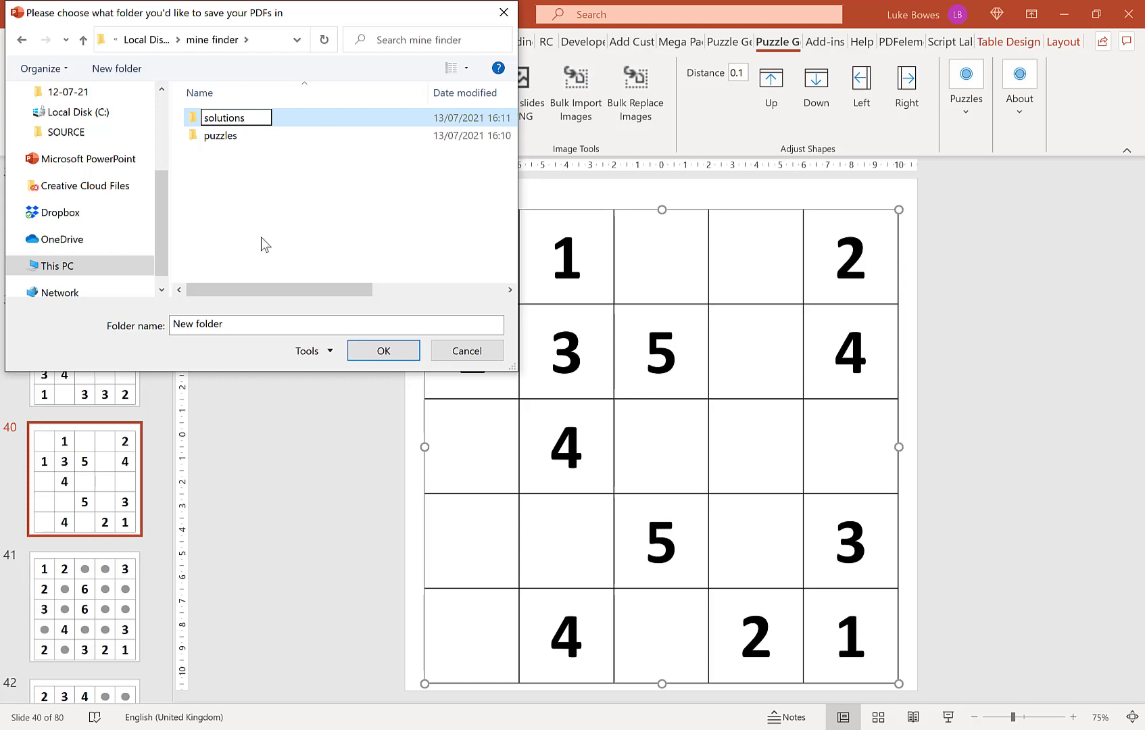
pyautogui.press('Return')
pyautogui.doubleClick(247, 137)
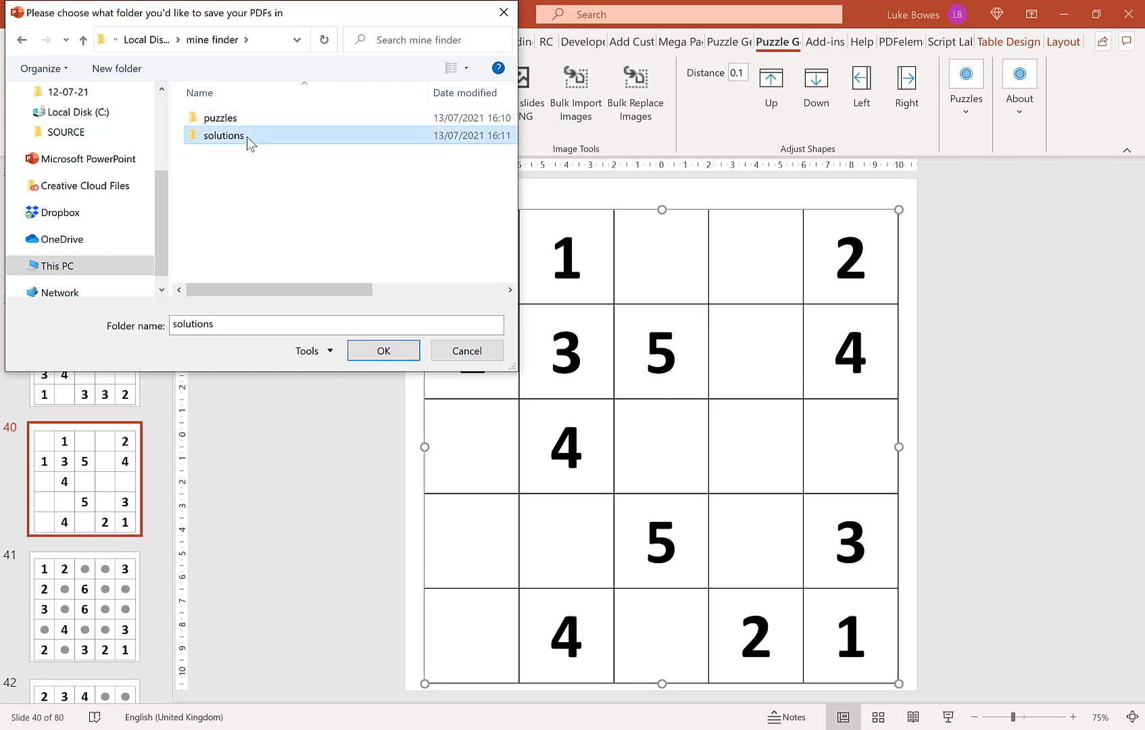
pyautogui.click(384, 356)
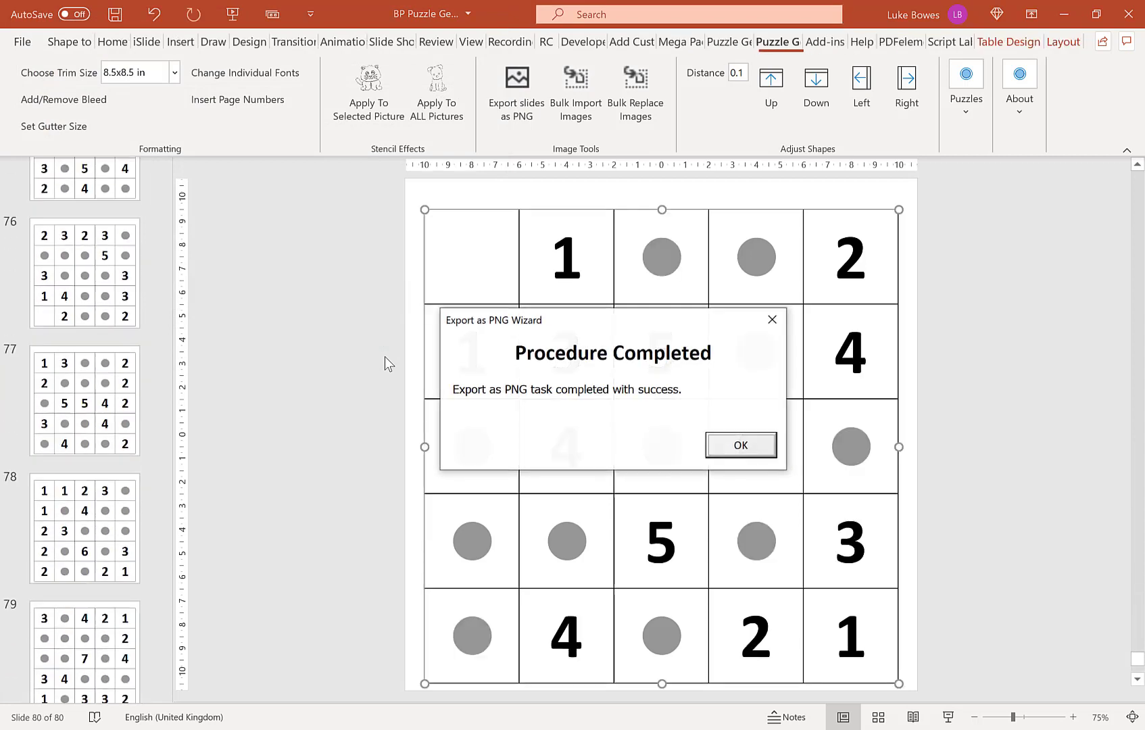
# Delete all 80 slides from the deck.
pyautogui.click(754, 452)
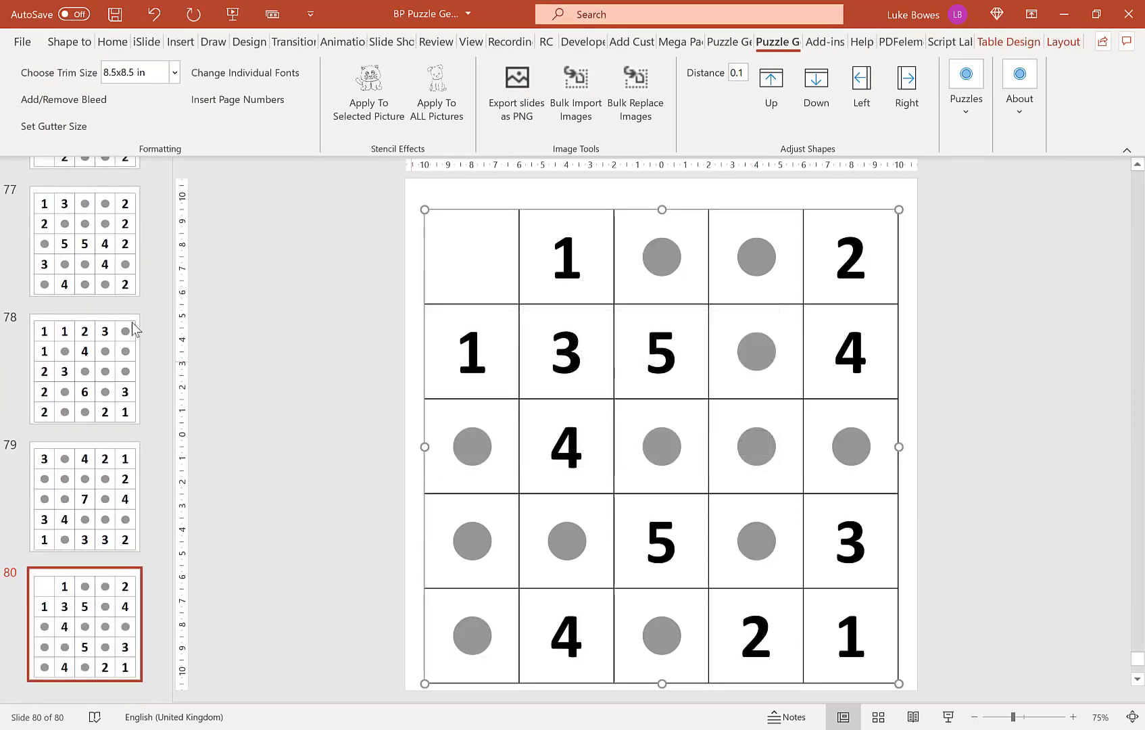
pyautogui.click(54, 348)
pyautogui.hotkey('ctrl', 'a')
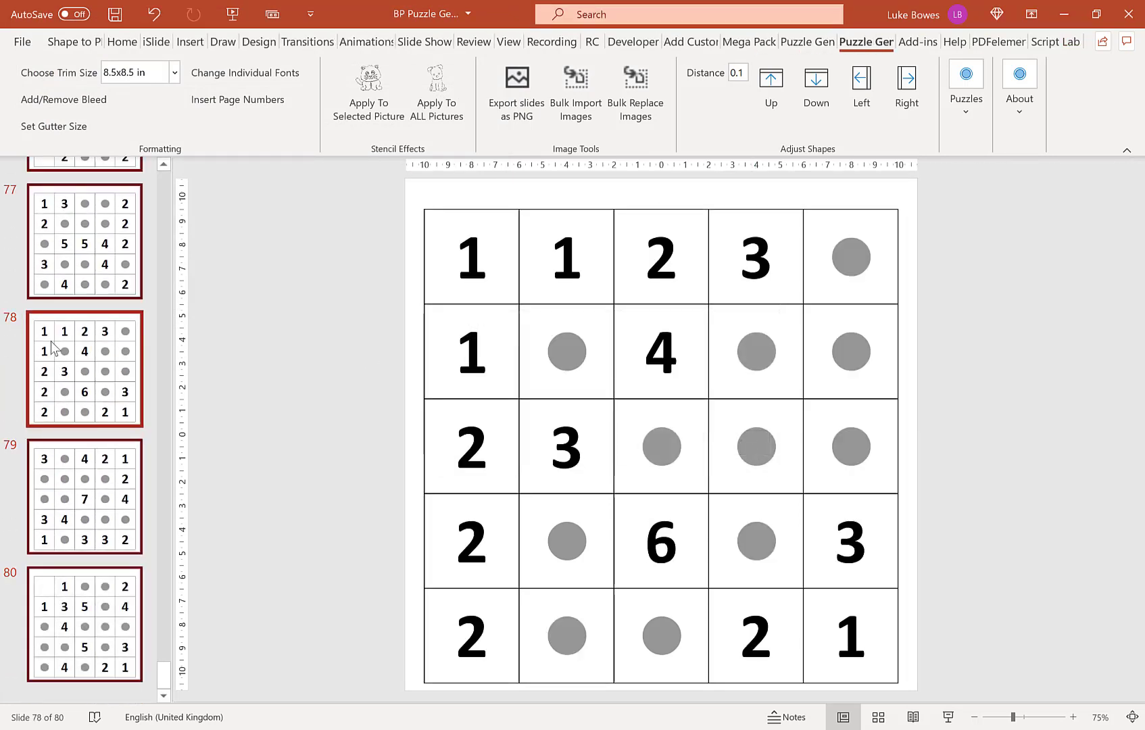
pyautogui.press('Delete')
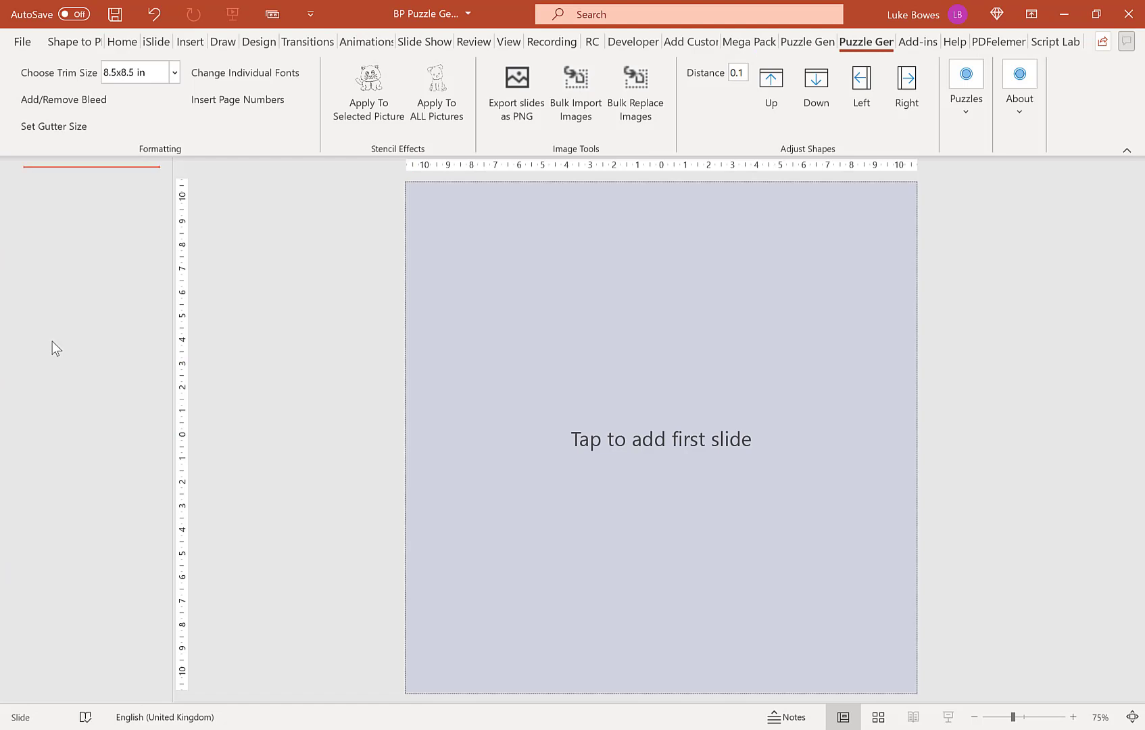
# Add a new slide, delete its title and subtitle placeholders, and open the trim size list.
pyautogui.click(687, 407)
pyautogui.click(654, 262)
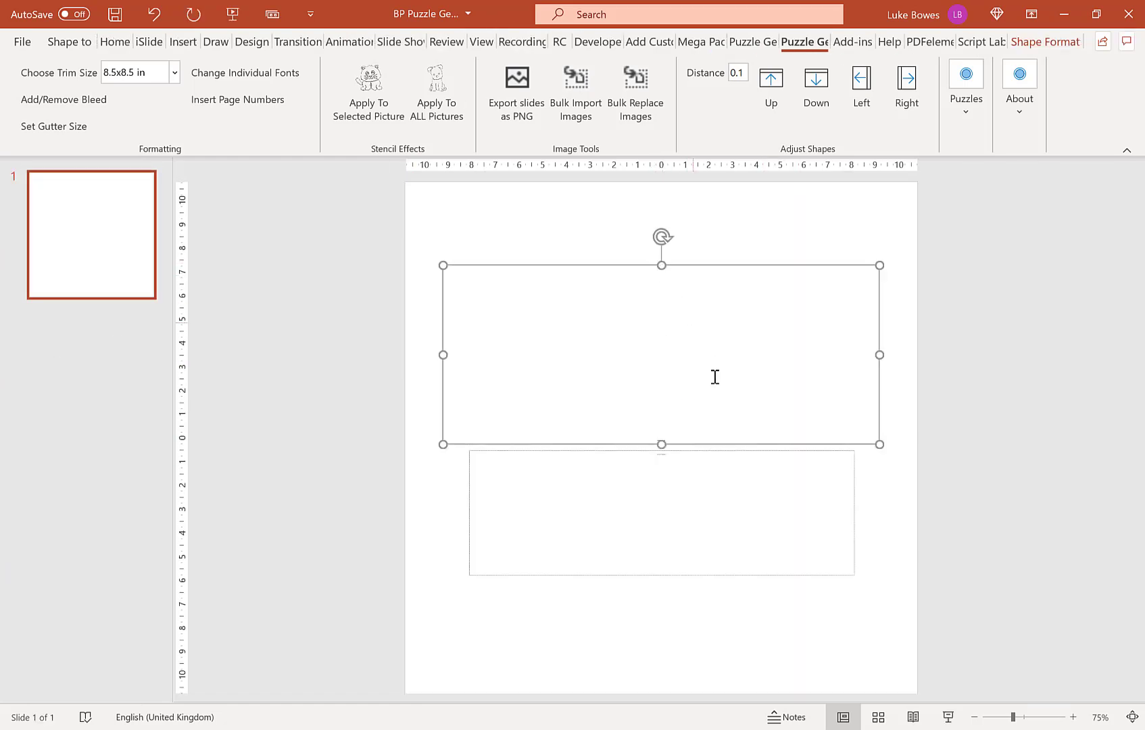
pyautogui.press('Delete')
pyautogui.click(713, 460)
pyautogui.click(705, 446)
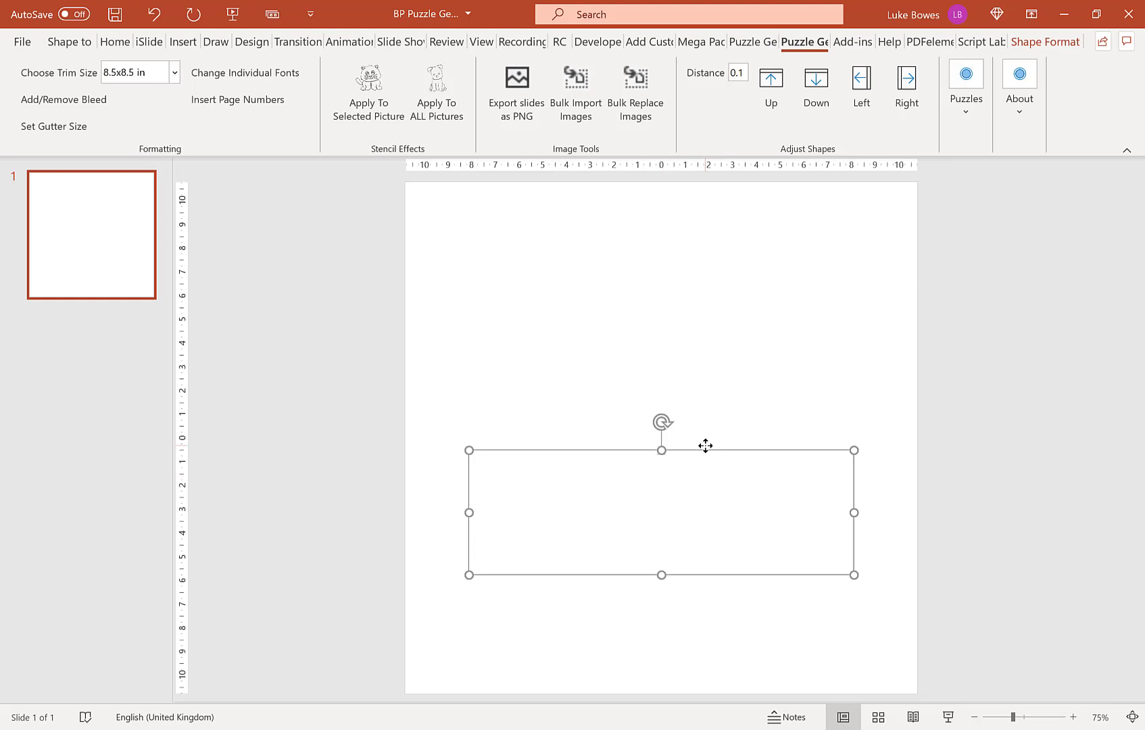
pyautogui.press('Delete')
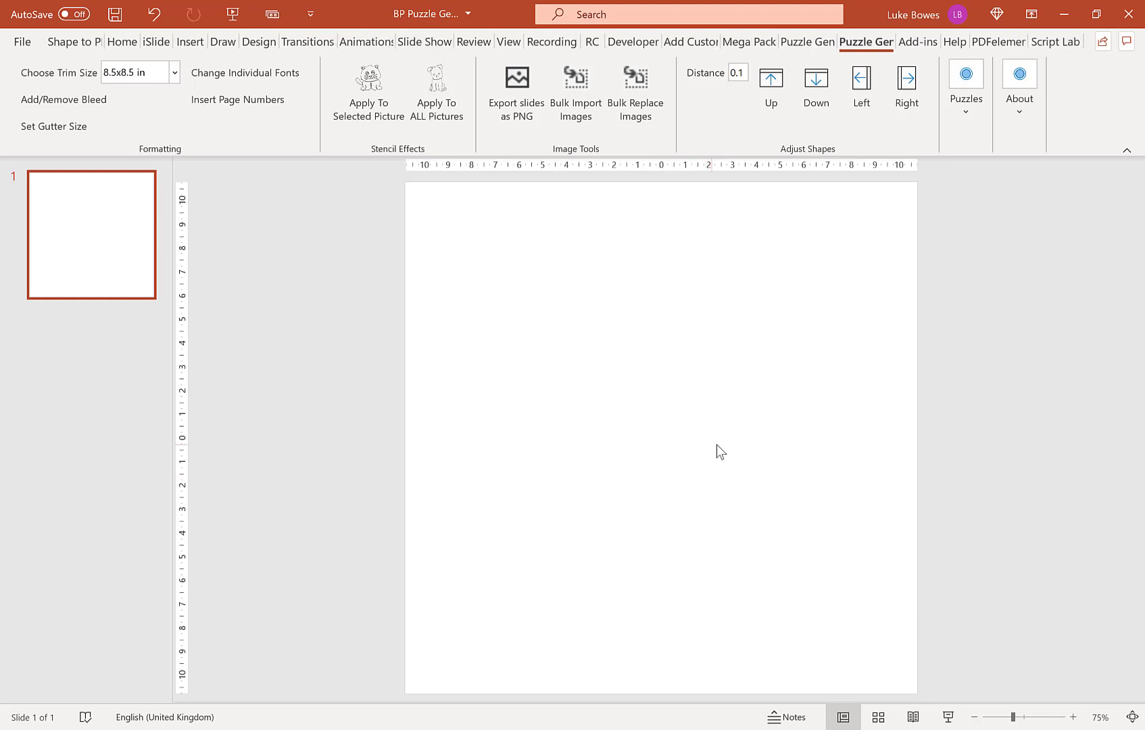
pyautogui.click(156, 65)
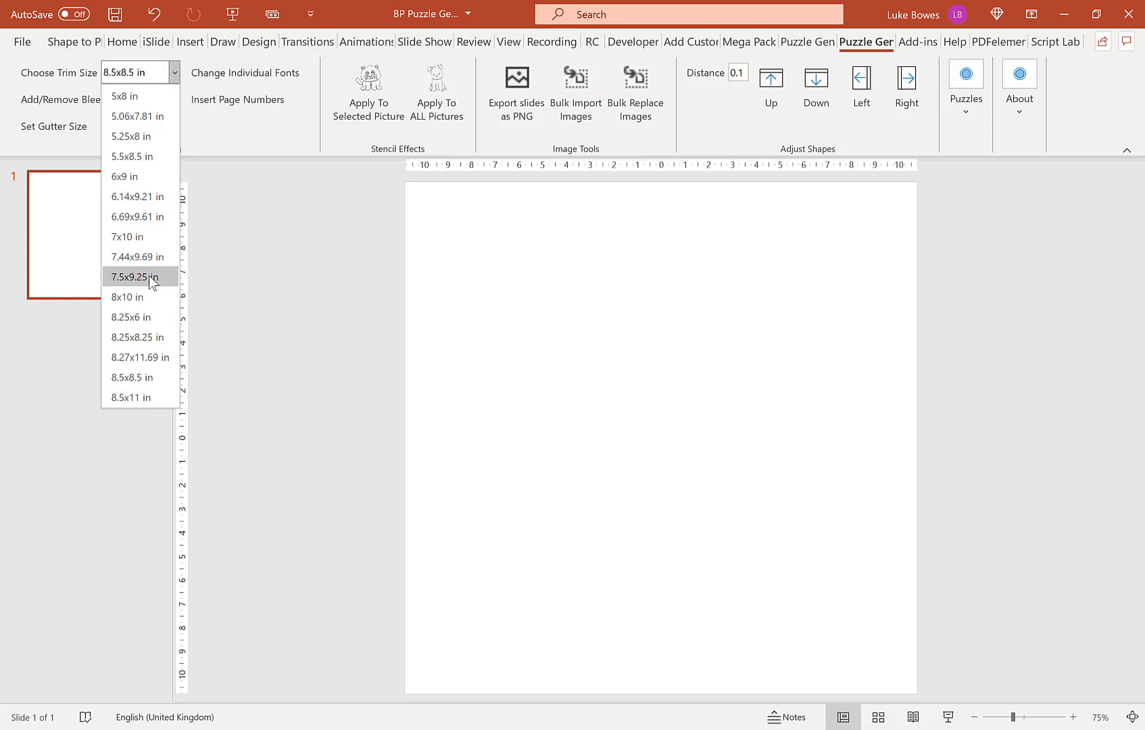
# Set the page to 8.5x11 in and bulk import the puzzles folder, 8 per slide, titled 'Puzzle'.
pyautogui.click(140, 398)
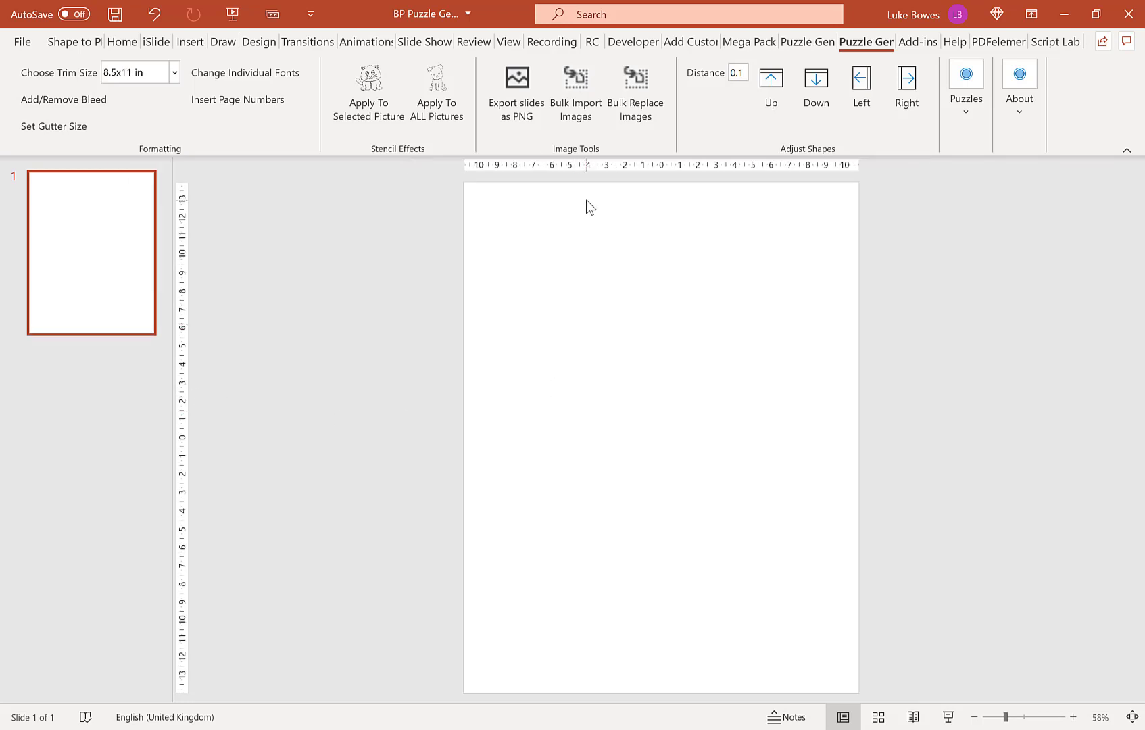
pyautogui.click(577, 118)
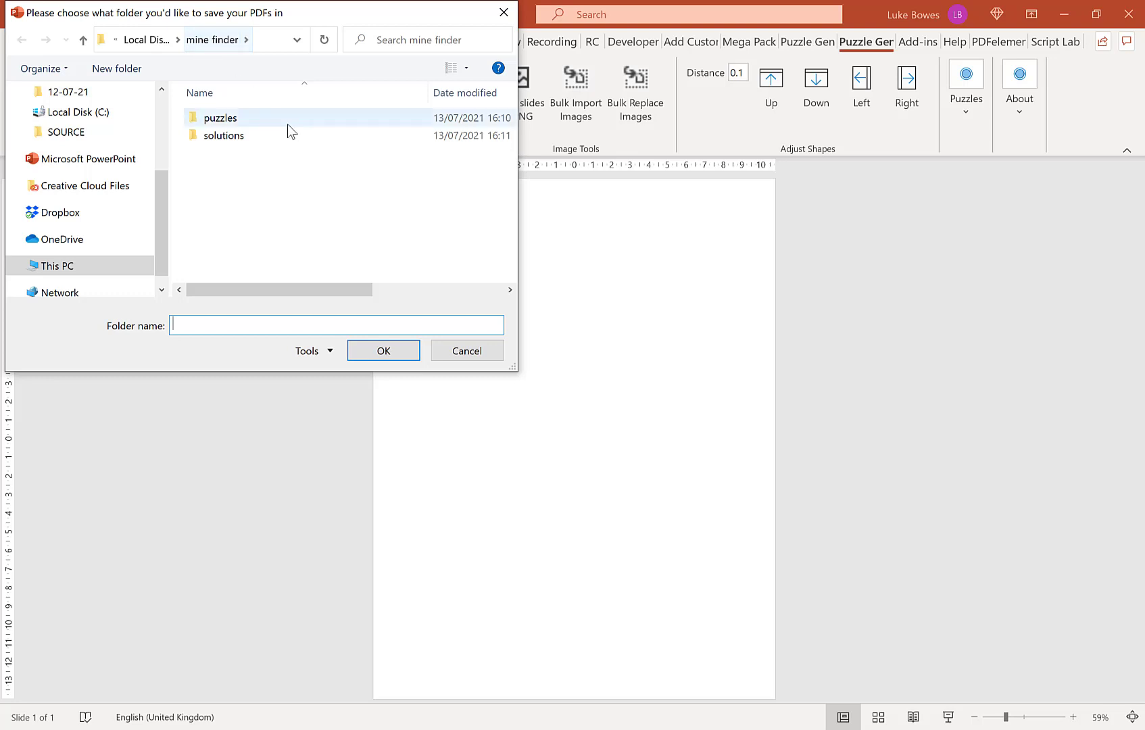
pyautogui.doubleClick(230, 119)
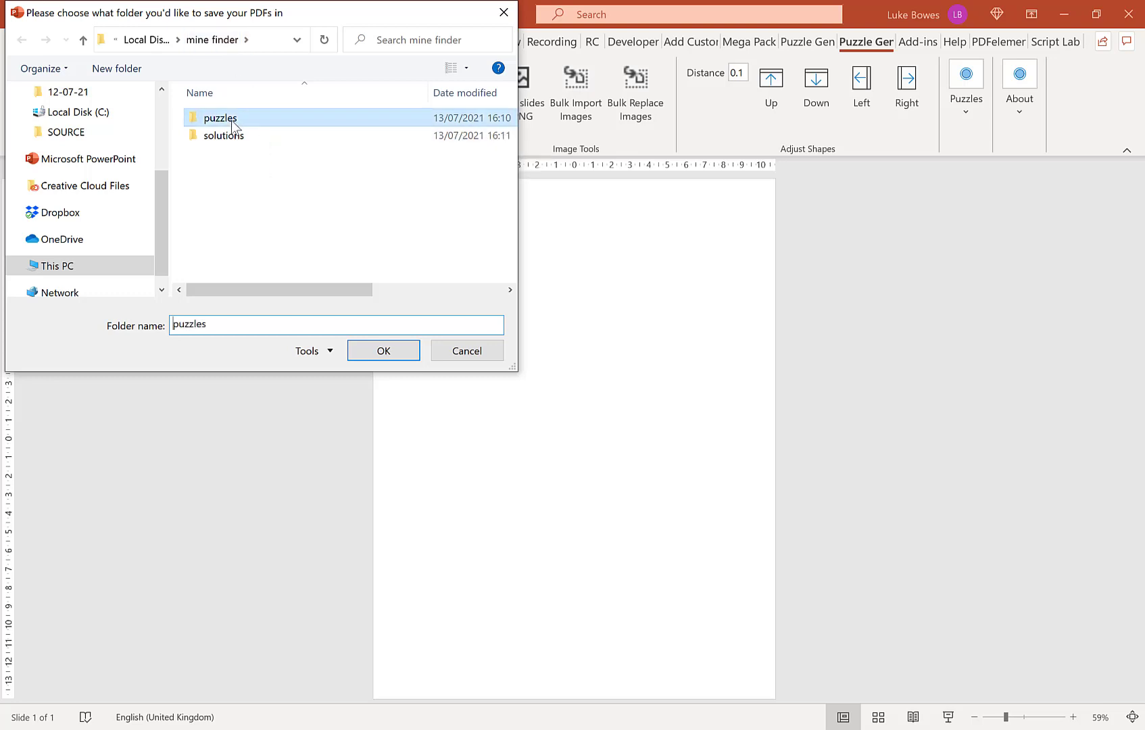
pyautogui.click(377, 348)
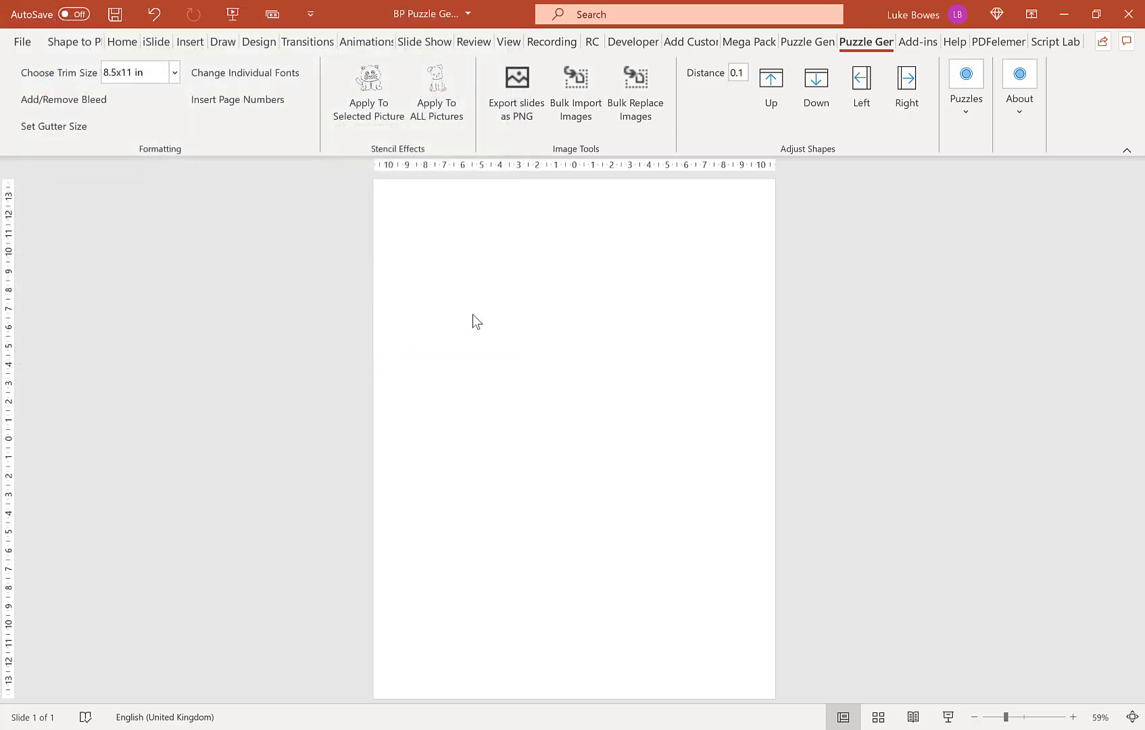
pyautogui.click(790, 304)
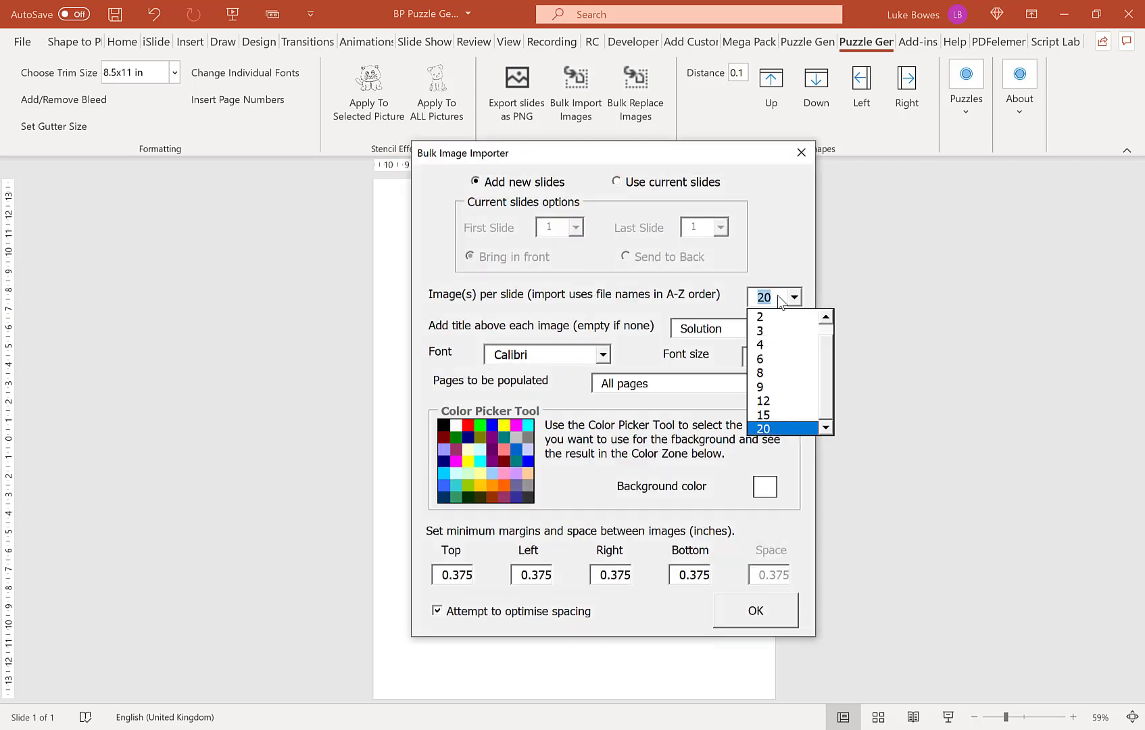
pyautogui.scroll(1, 826, 367)
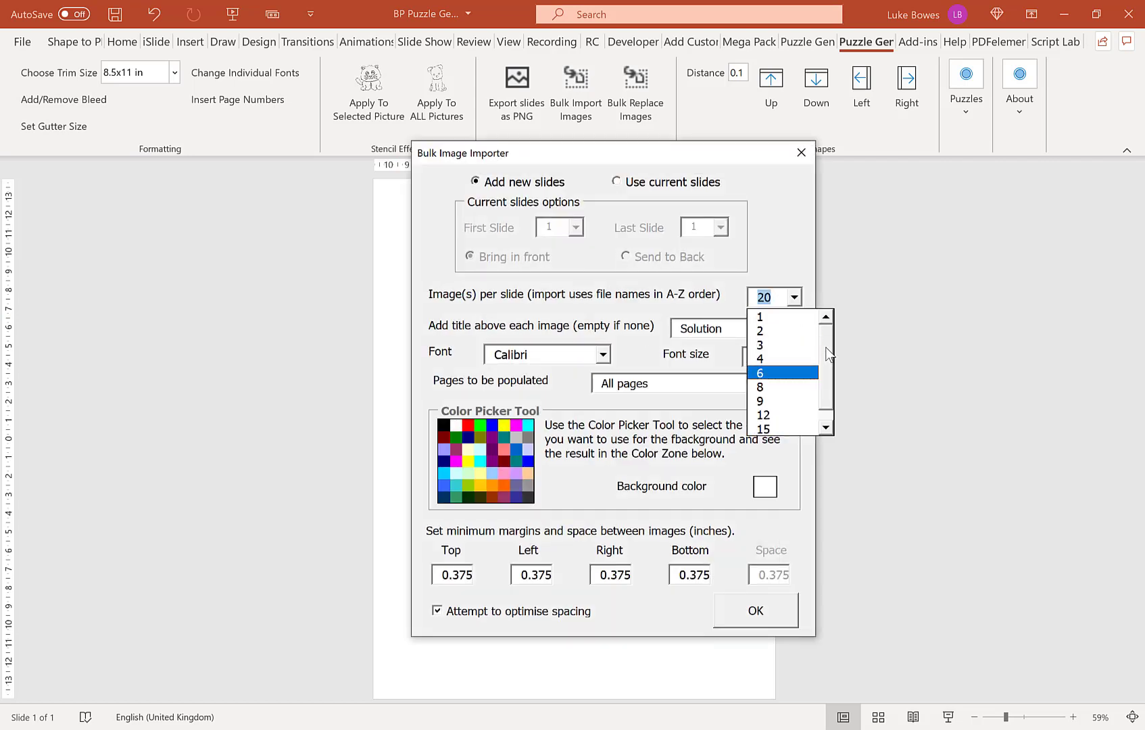
pyautogui.moveTo(828, 352)
pyautogui.mouseDown()
pyautogui.moveTo(838, 409)
pyautogui.moveTo(831, 335)
pyautogui.mouseUp()
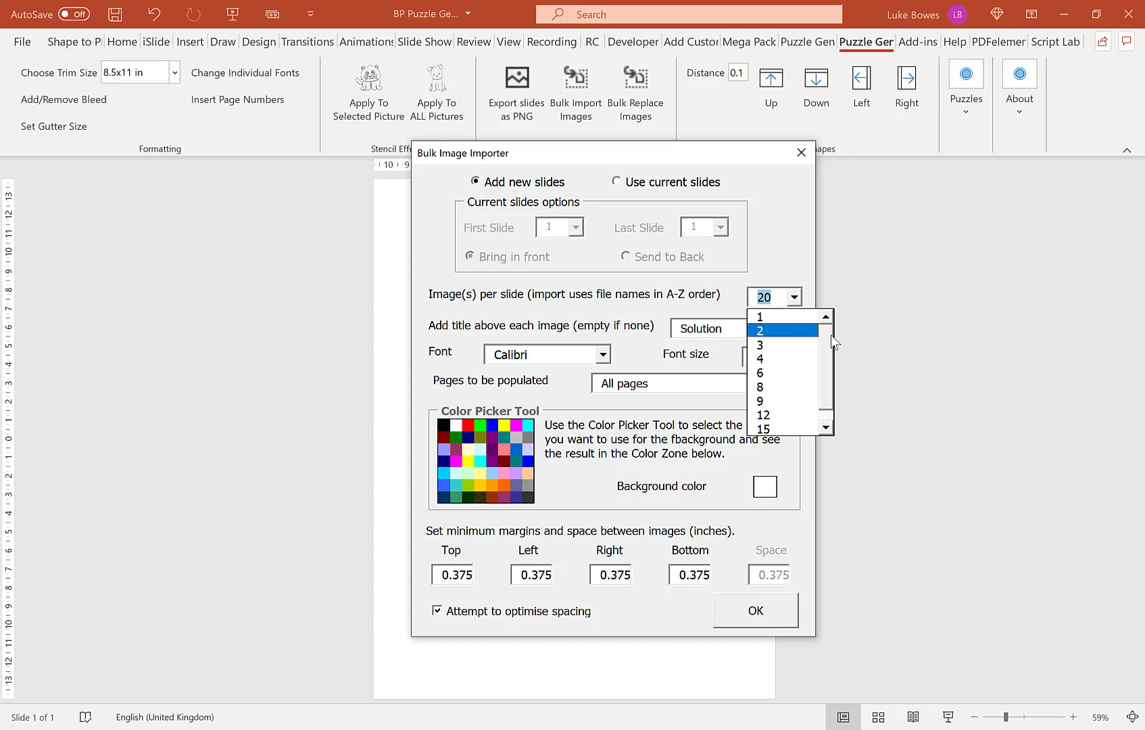
pyautogui.click(769, 382)
pyautogui.moveTo(731, 328); pyautogui.dragTo(670, 330)
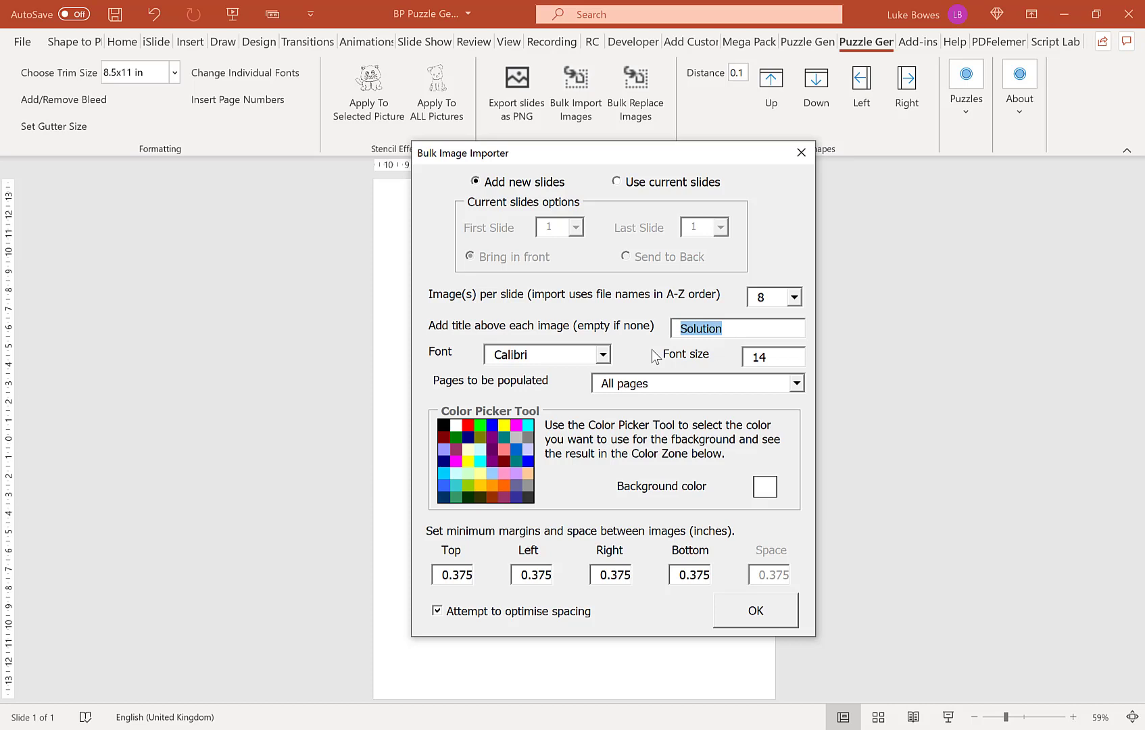
pyautogui.write('Puzzle')
pyautogui.click(748, 611)
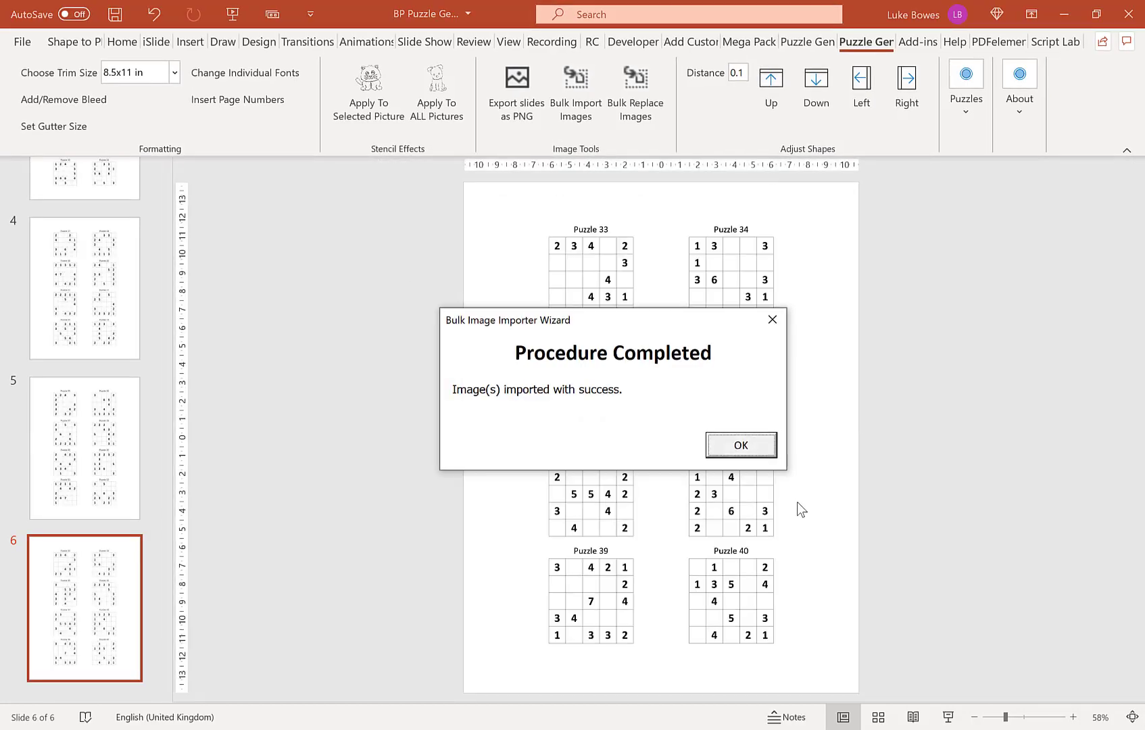
# Add a new blank slide after slide 6.
pyautogui.click(755, 446)
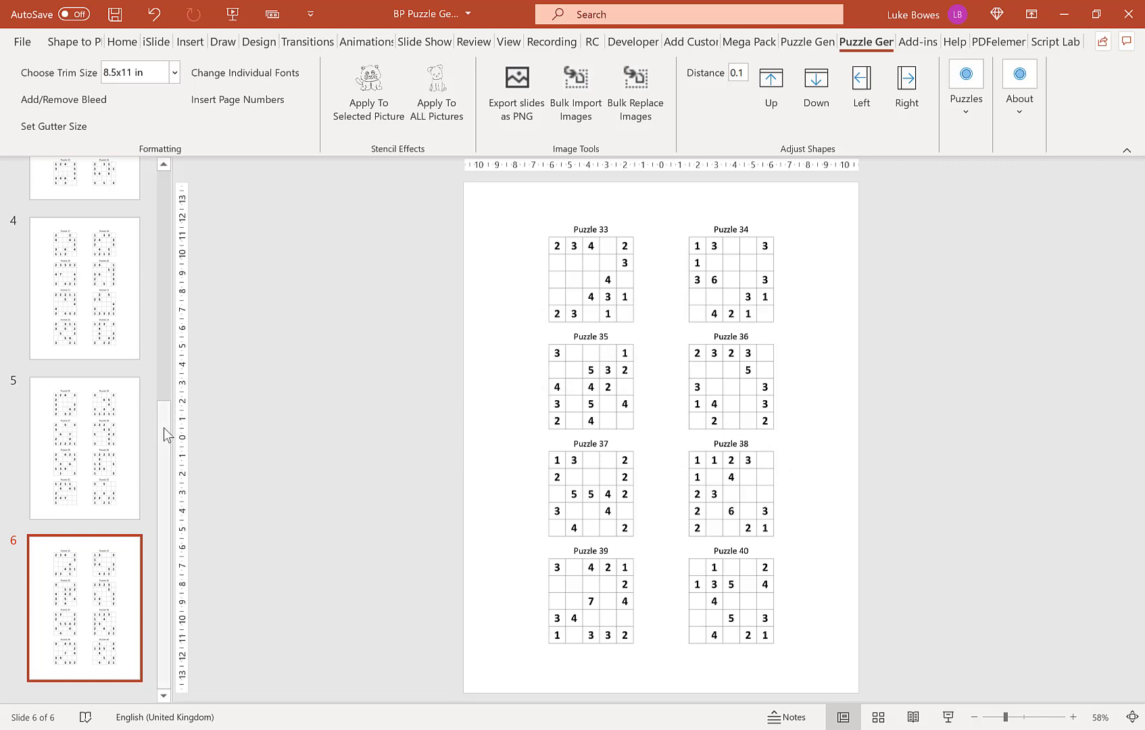
pyautogui.moveTo(163, 427); pyautogui.dragTo(167, 520)
pyautogui.rightClick(92, 580)
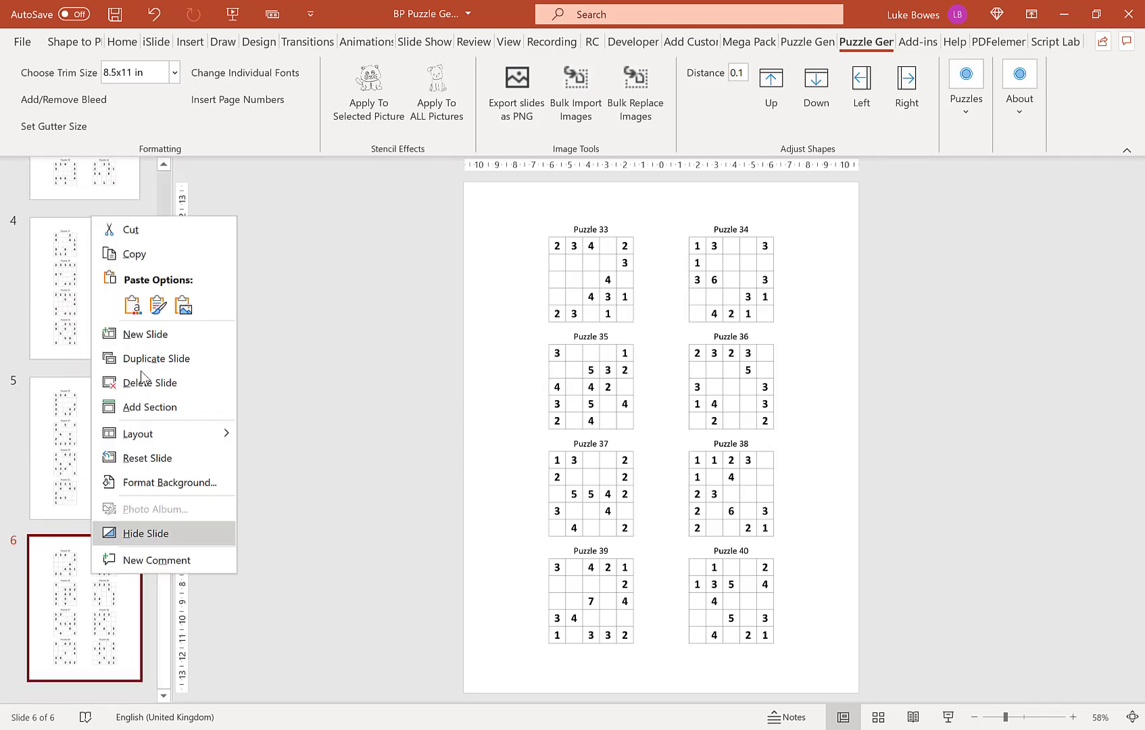
pyautogui.click(152, 334)
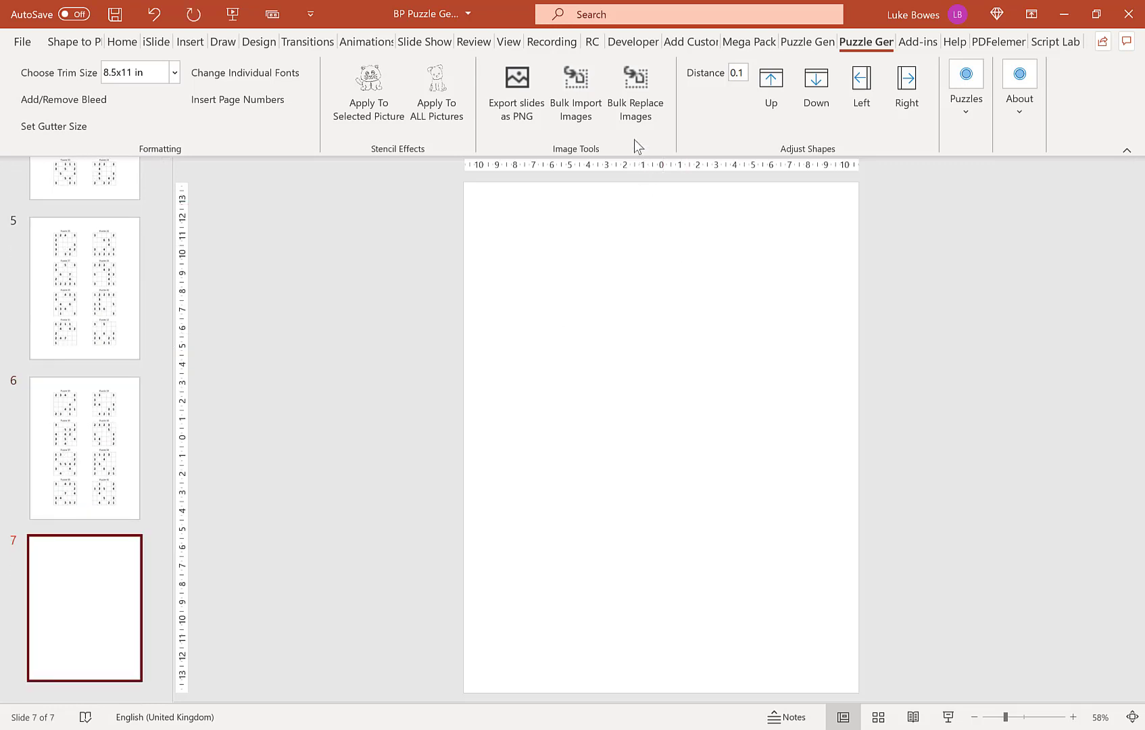
# Bulk import the solutions folder images, 20 per slide, titled 'Solution'.
pyautogui.click(563, 99)
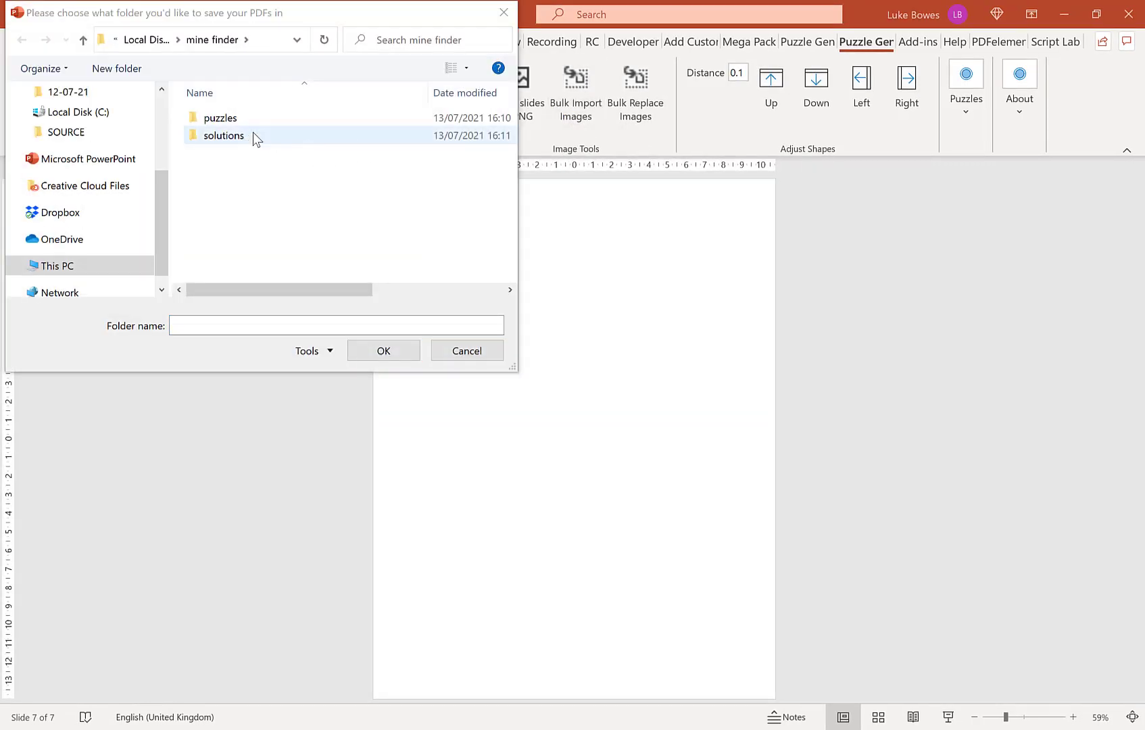
pyautogui.doubleClick(254, 135)
pyautogui.click(367, 350)
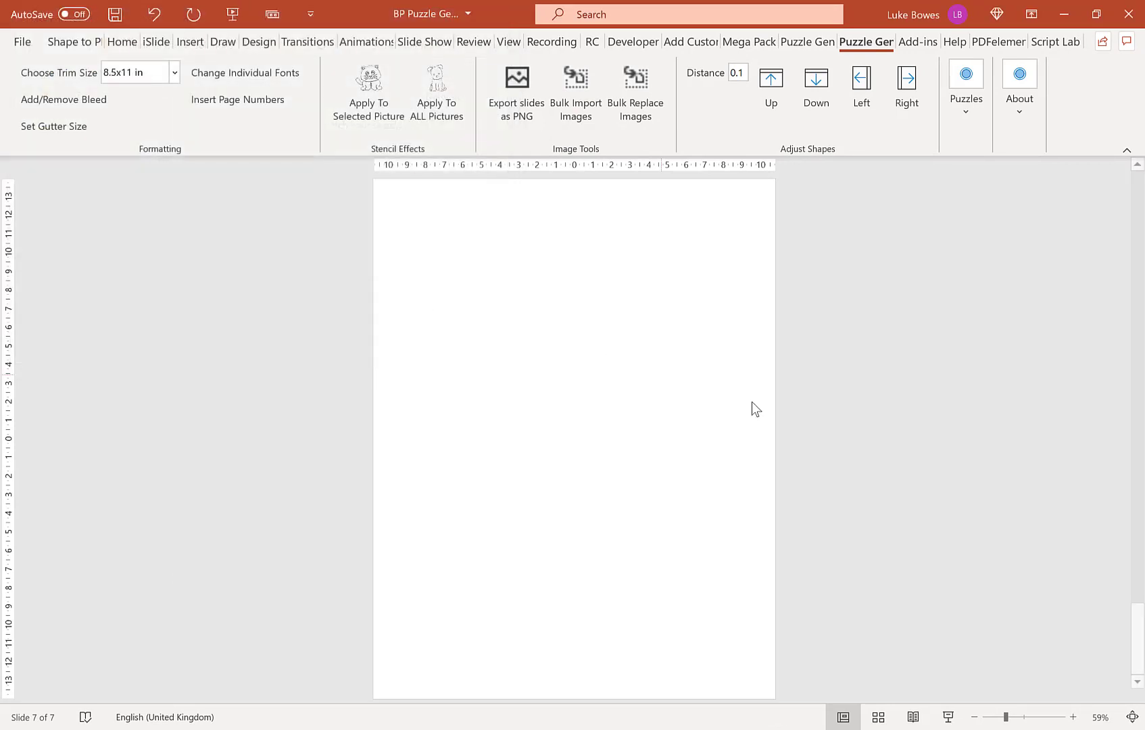
pyautogui.click(786, 297)
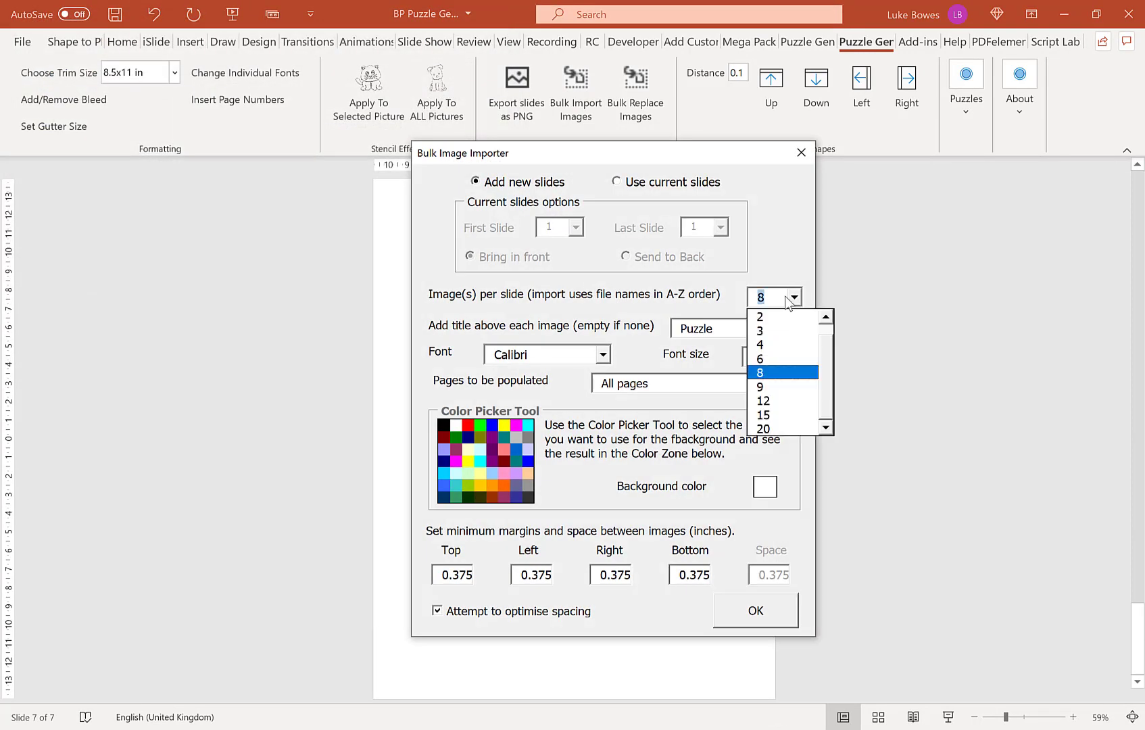
pyautogui.moveTo(830, 360)
pyautogui.mouseDown()
pyautogui.moveTo(830, 345)
pyautogui.moveTo(830, 362)
pyautogui.mouseUp()
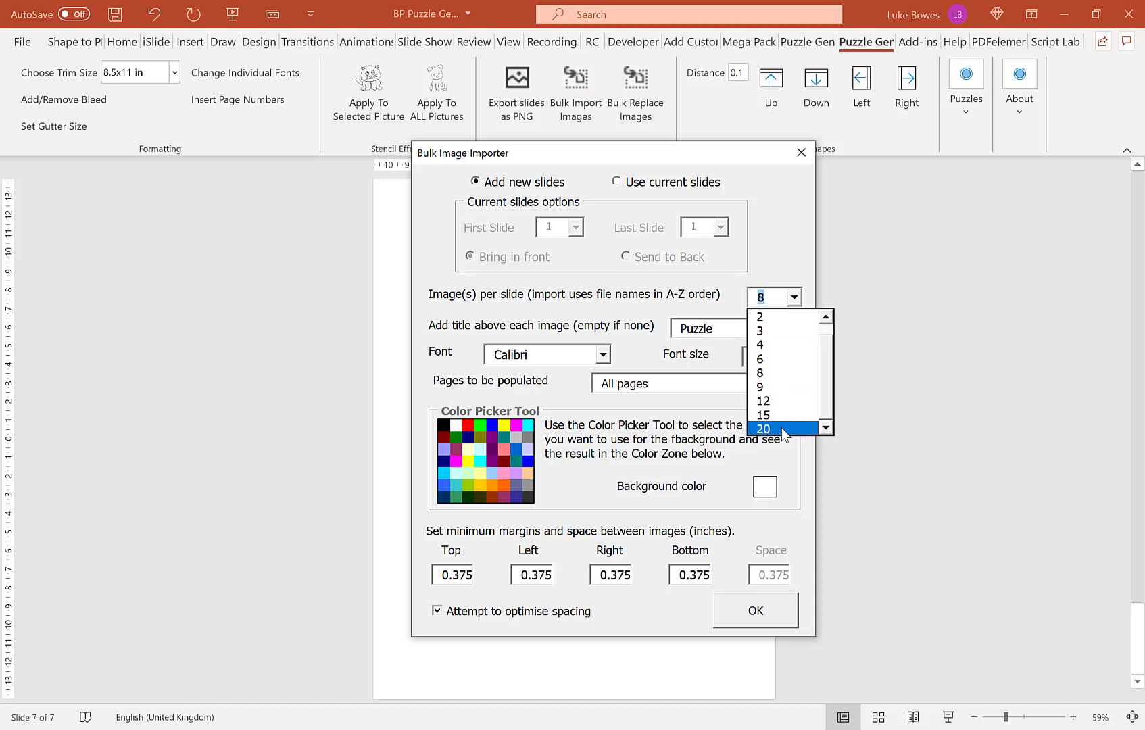
pyautogui.click(783, 432)
pyautogui.moveTo(750, 333); pyautogui.dragTo(653, 334)
pyautogui.write('Solution')
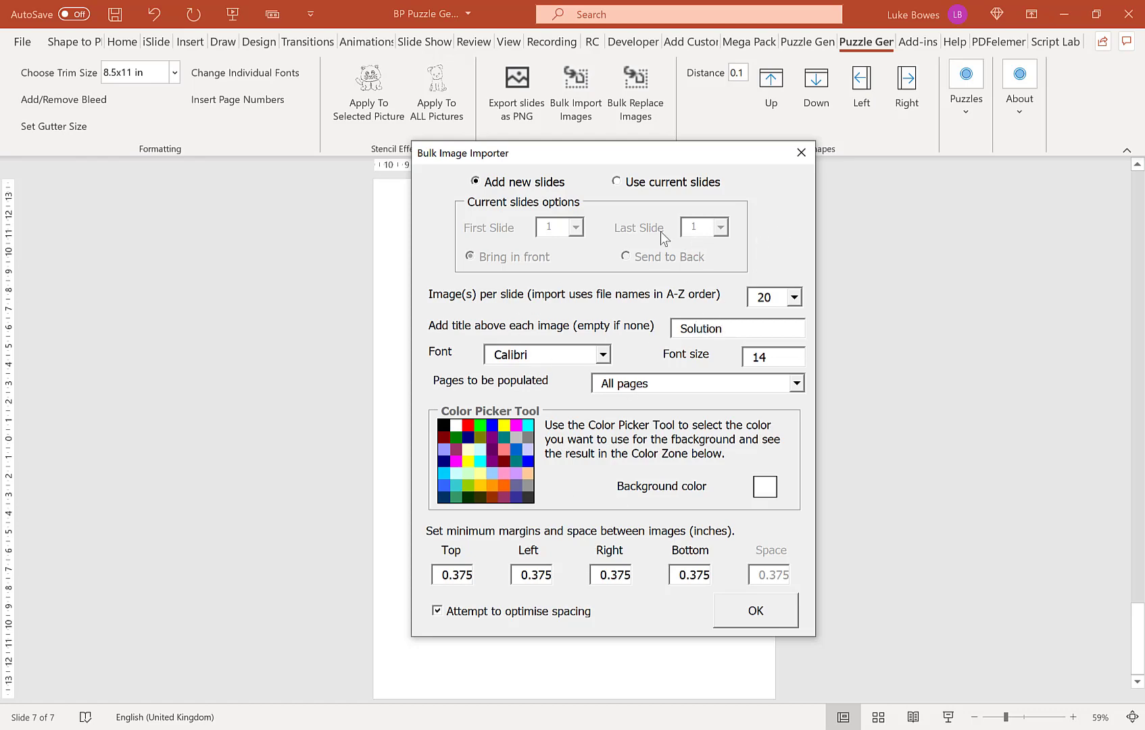
pyautogui.moveTo(651, 156); pyautogui.dragTo(647, 129)
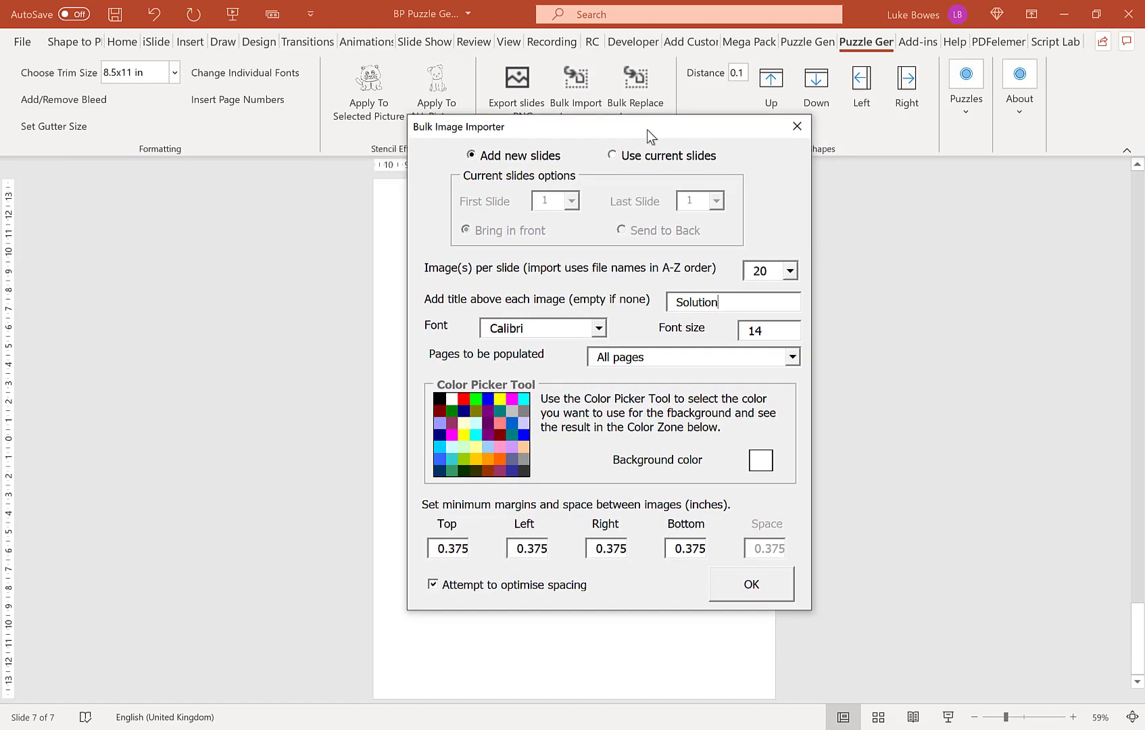
pyautogui.click(774, 587)
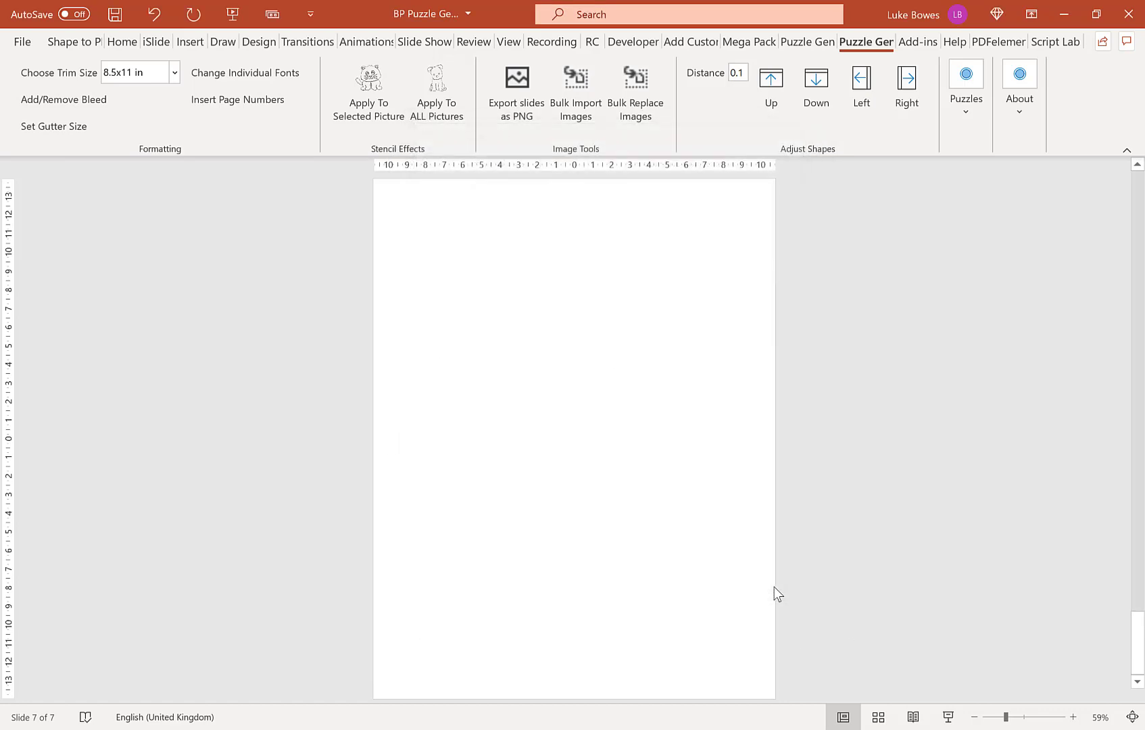
pyautogui.click(741, 445)
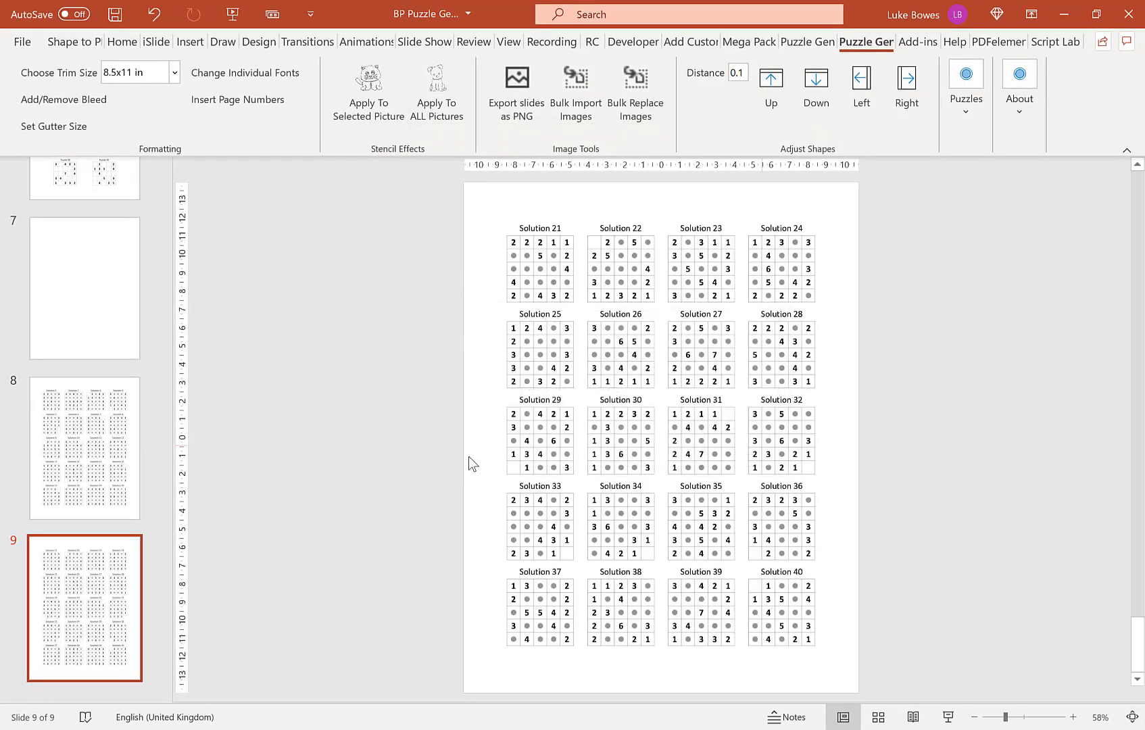
pyautogui.scroll(3, 60, 319)
pyautogui.scroll(4, 63, 321)
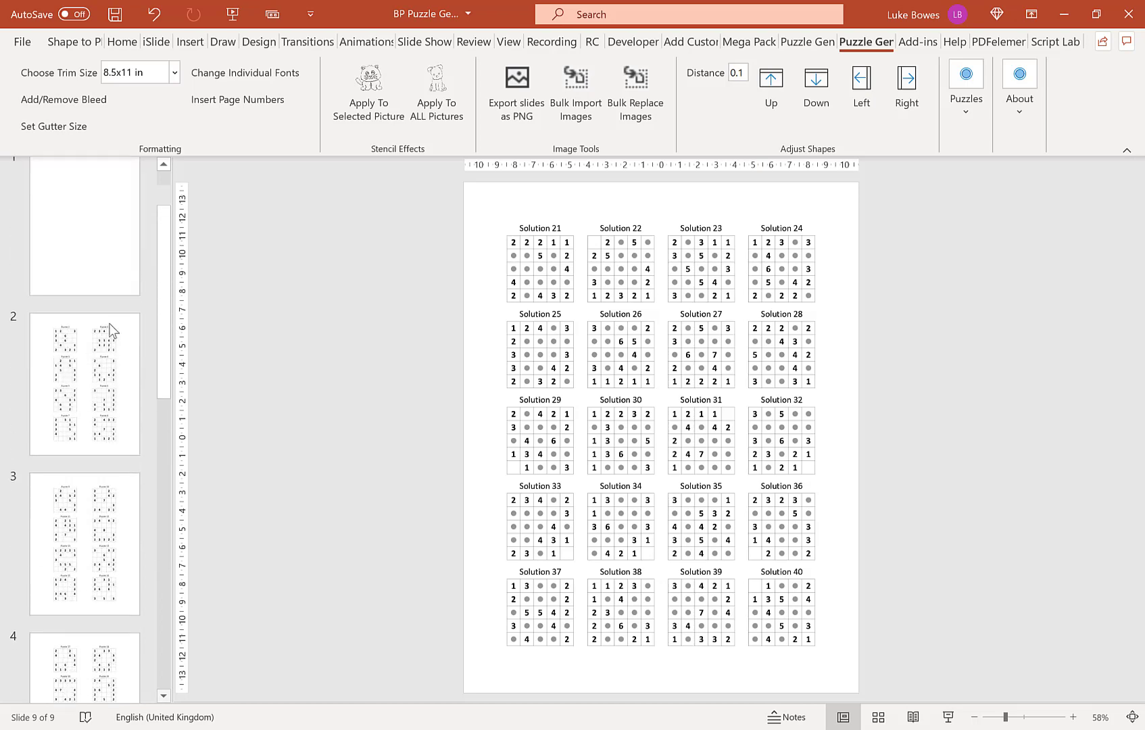
pyautogui.click(98, 407)
pyautogui.scroll(-8, 98, 405)
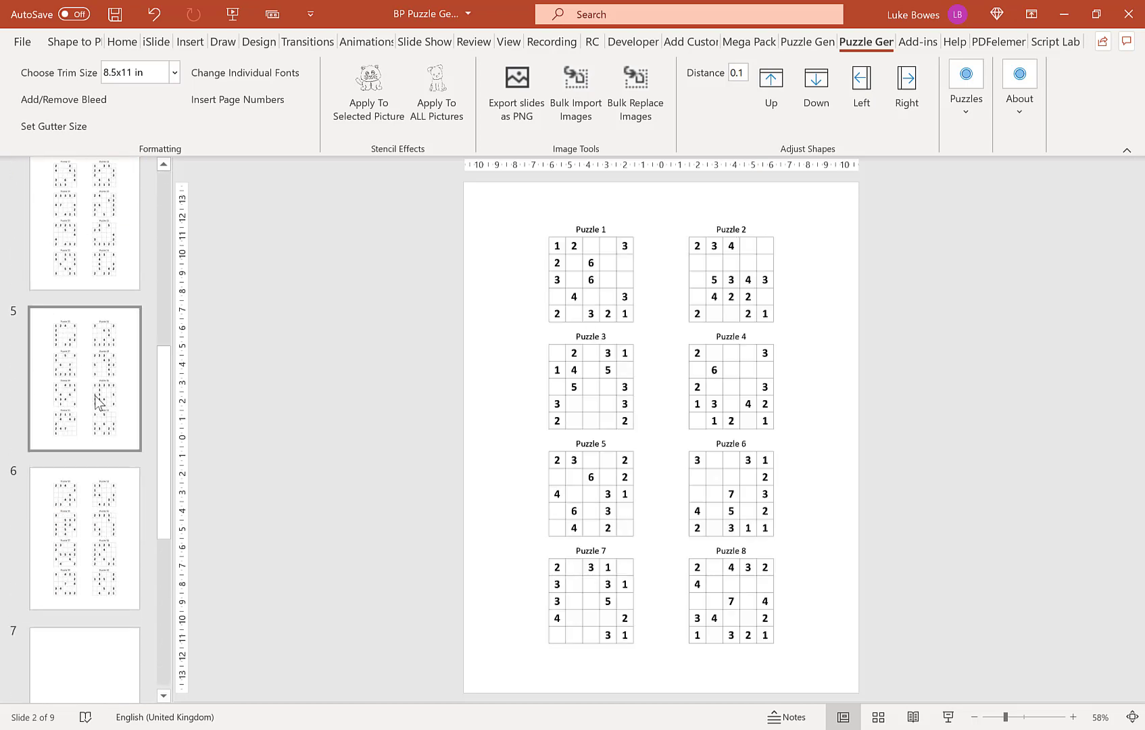
pyautogui.click(97, 414)
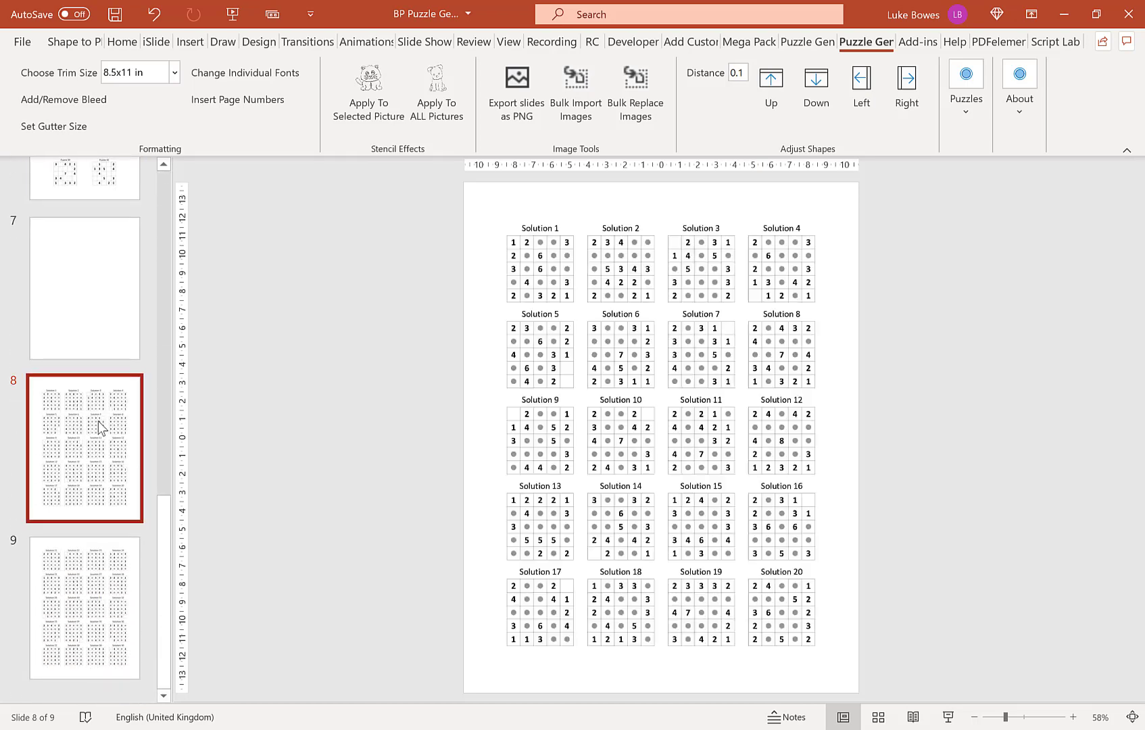
pyautogui.click(102, 621)
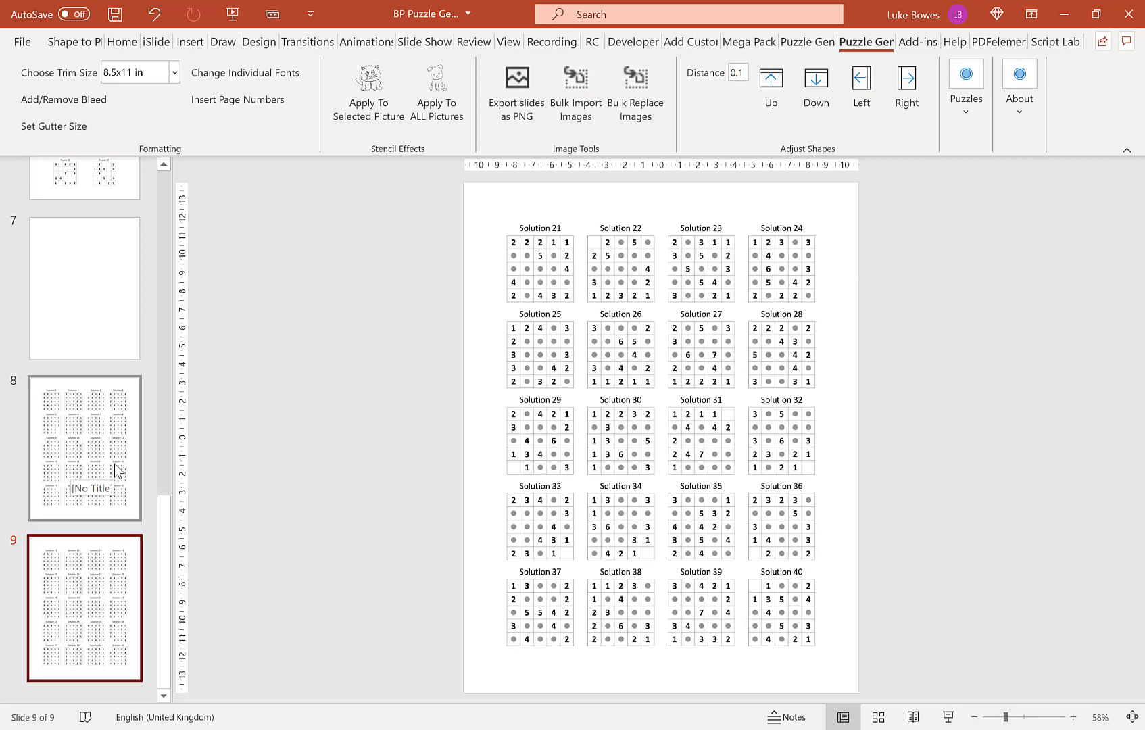